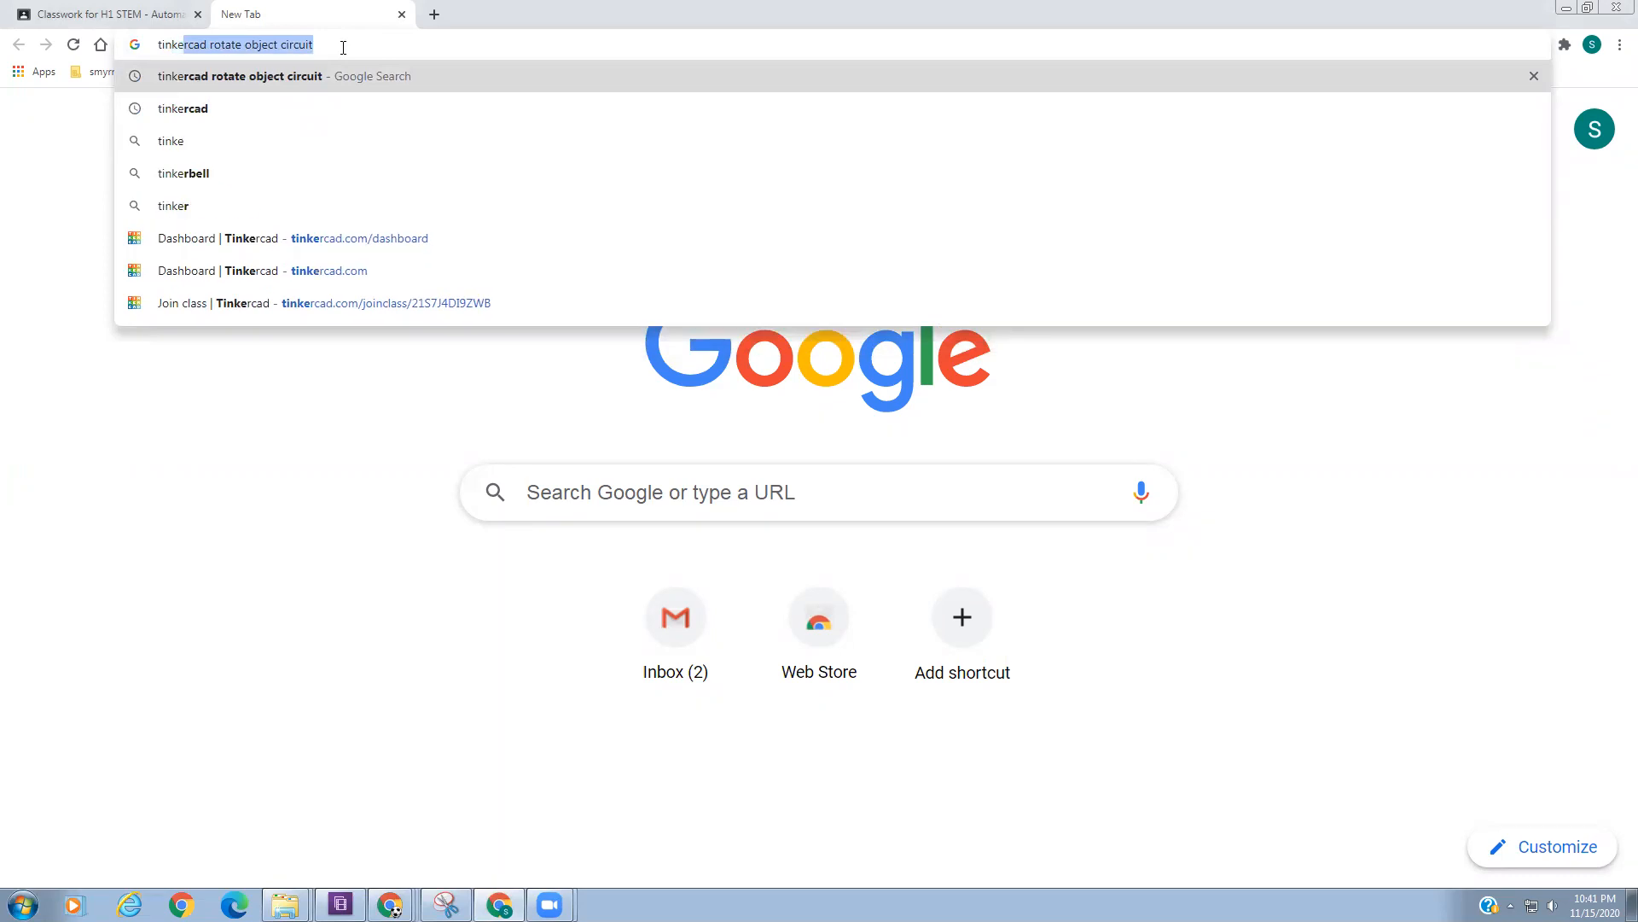
# - Go to tinkercad.com in the browser
pyautogui.press('BackSpace')
pyautogui.write('.co')
pyautogui.press('Return')
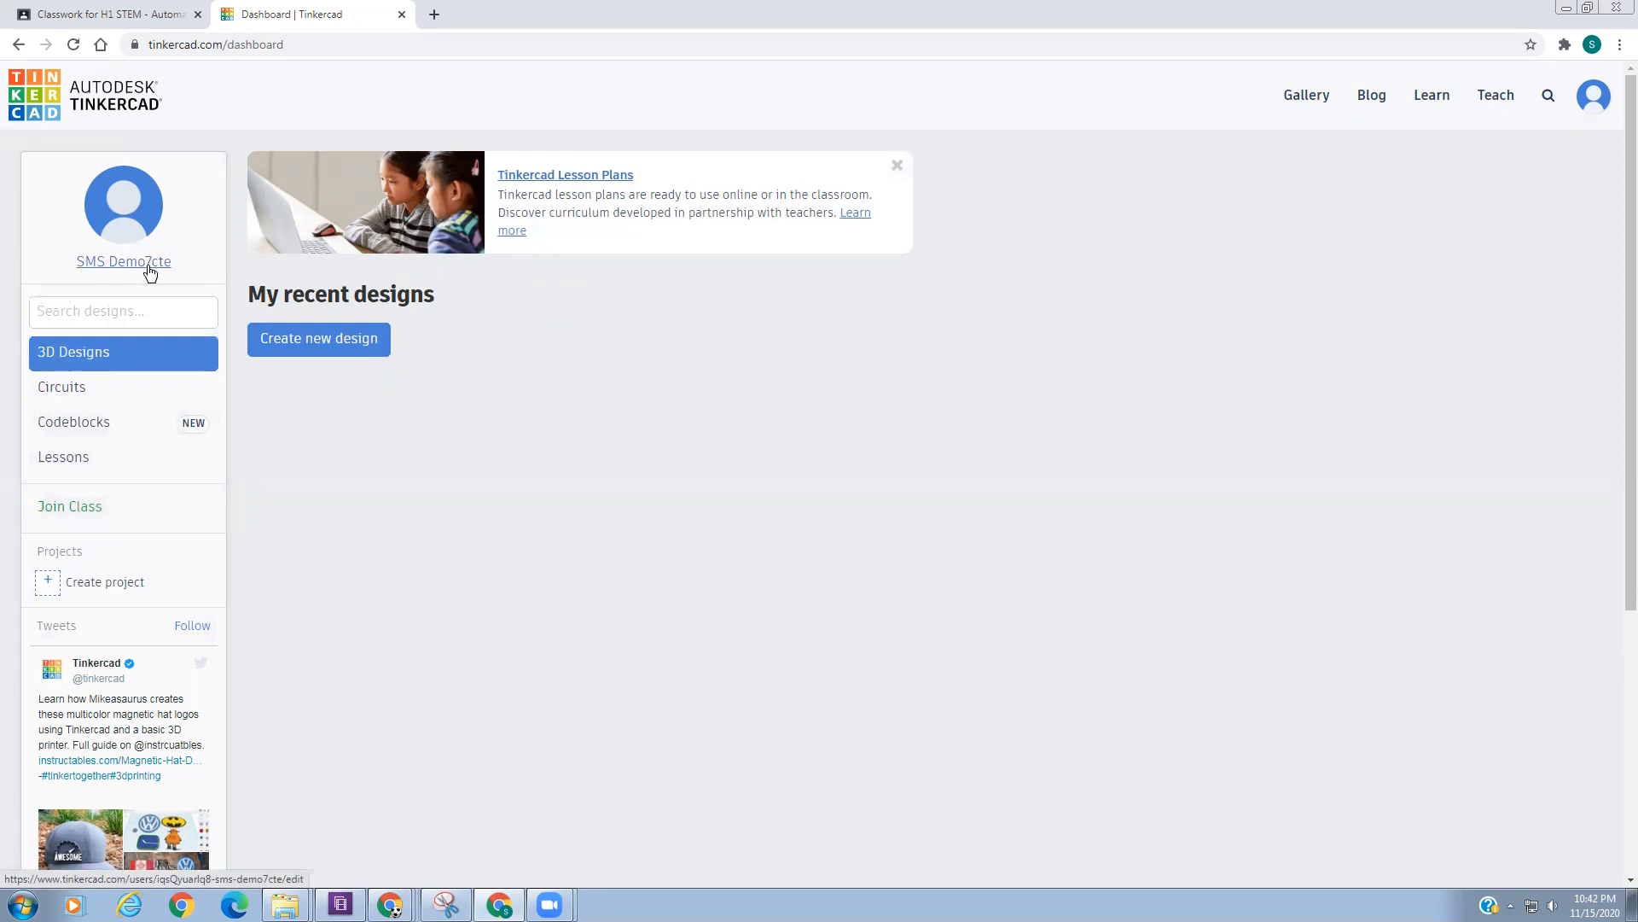
# - Join the STEM PD1 - Hybrid class through the Tinkercad link in the Arduino Basics assignment, confirming the account shown
pyautogui.click(75, 512)
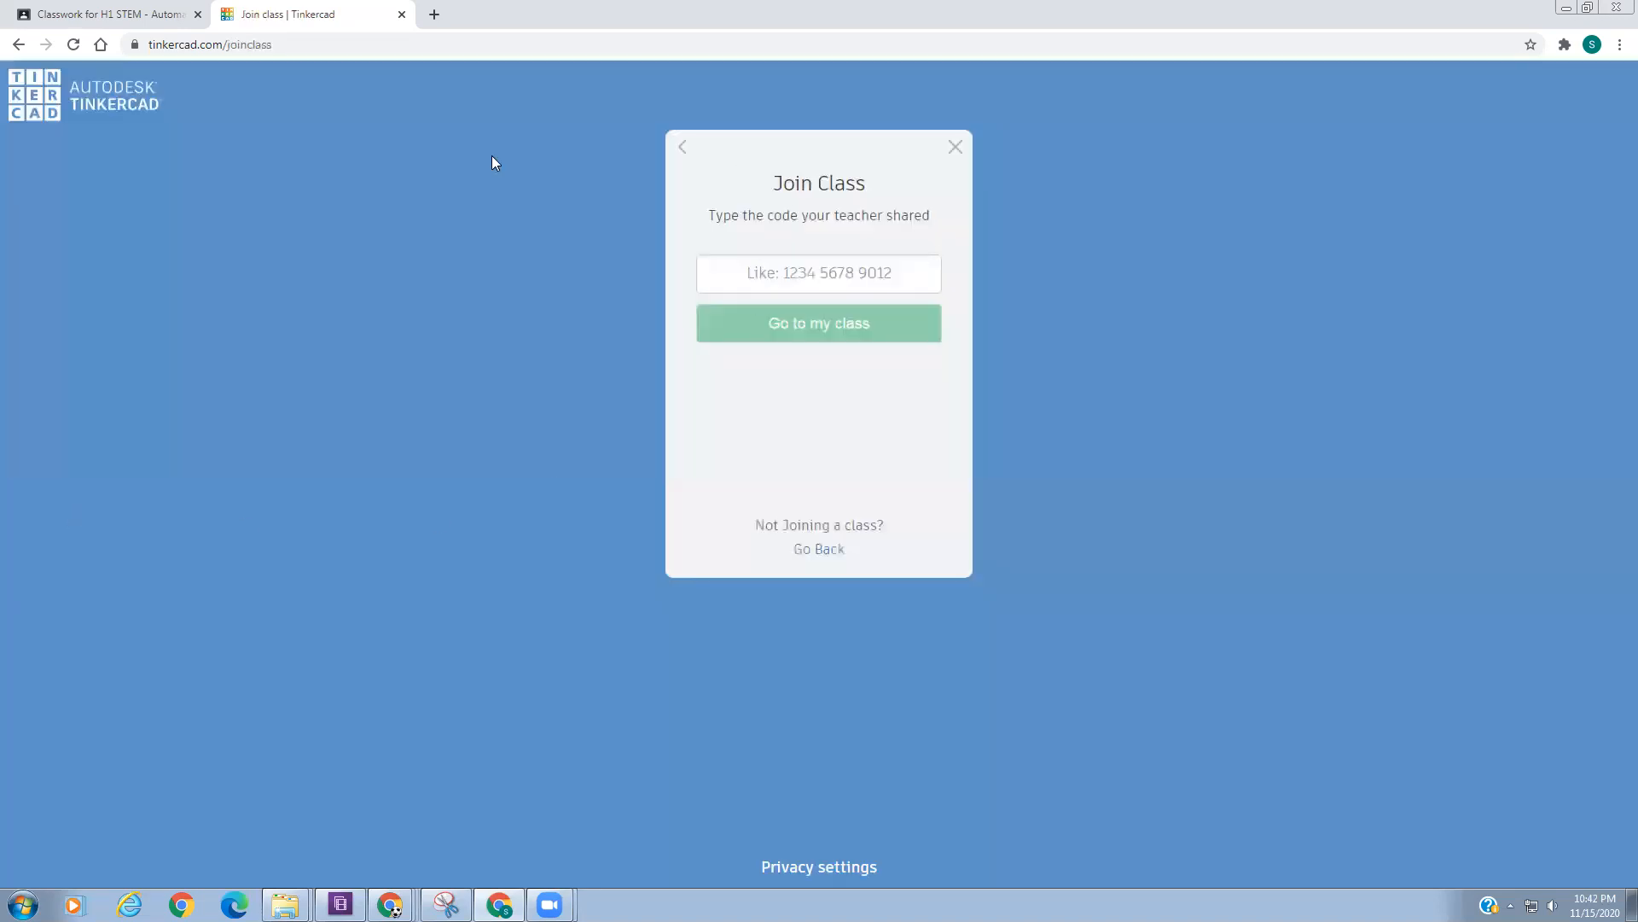
pyautogui.click(141, 14)
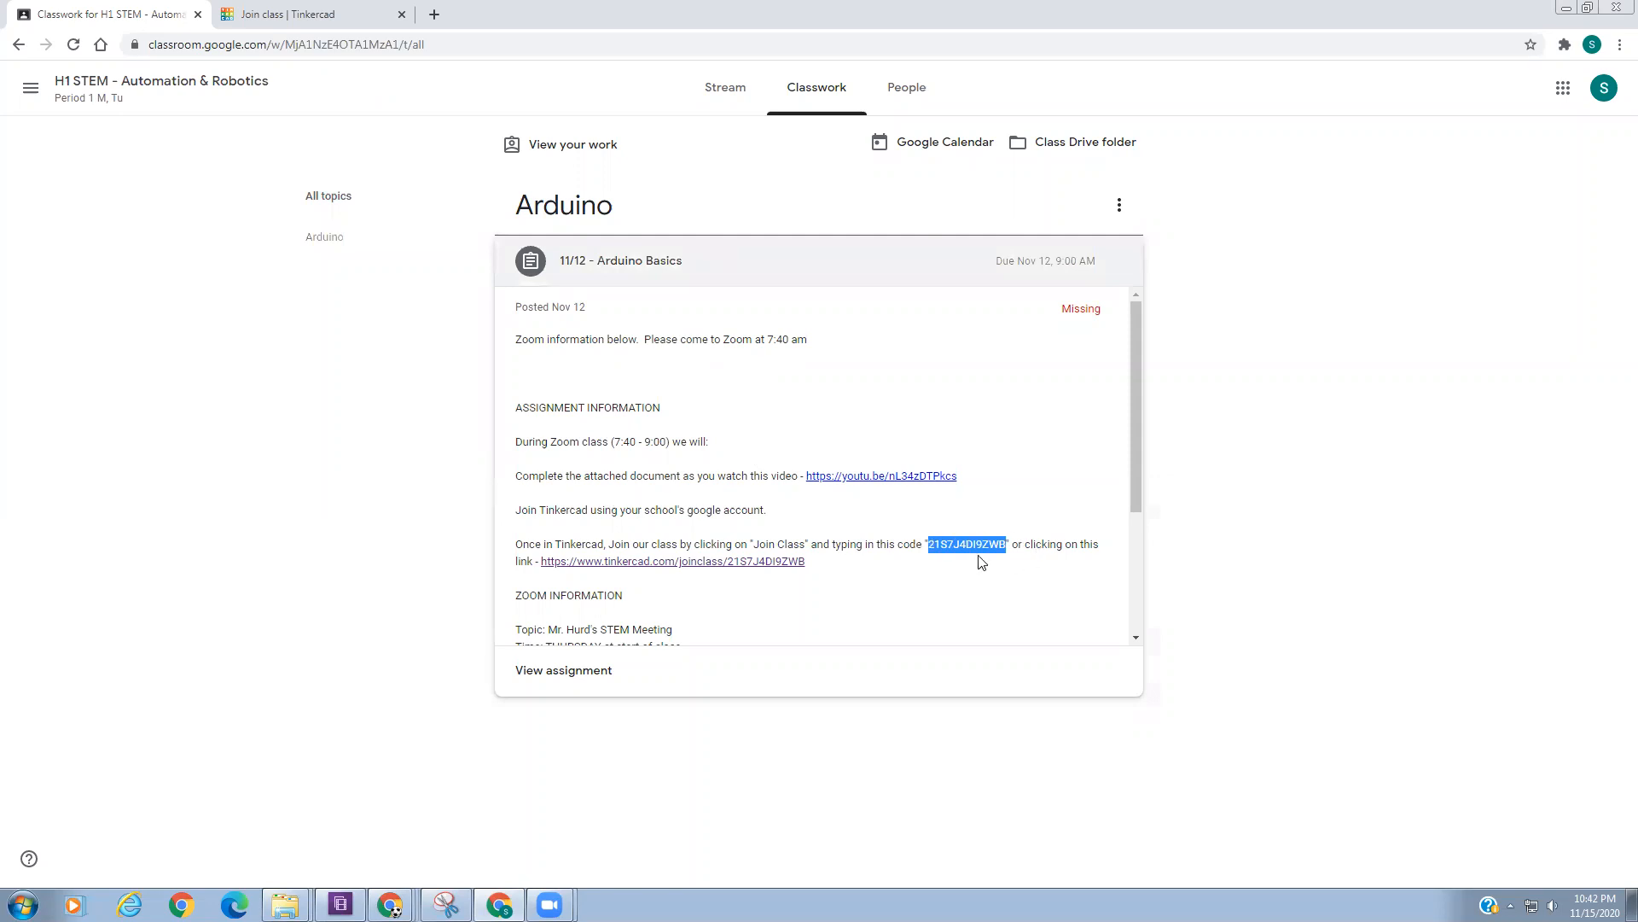
pyautogui.click(745, 562)
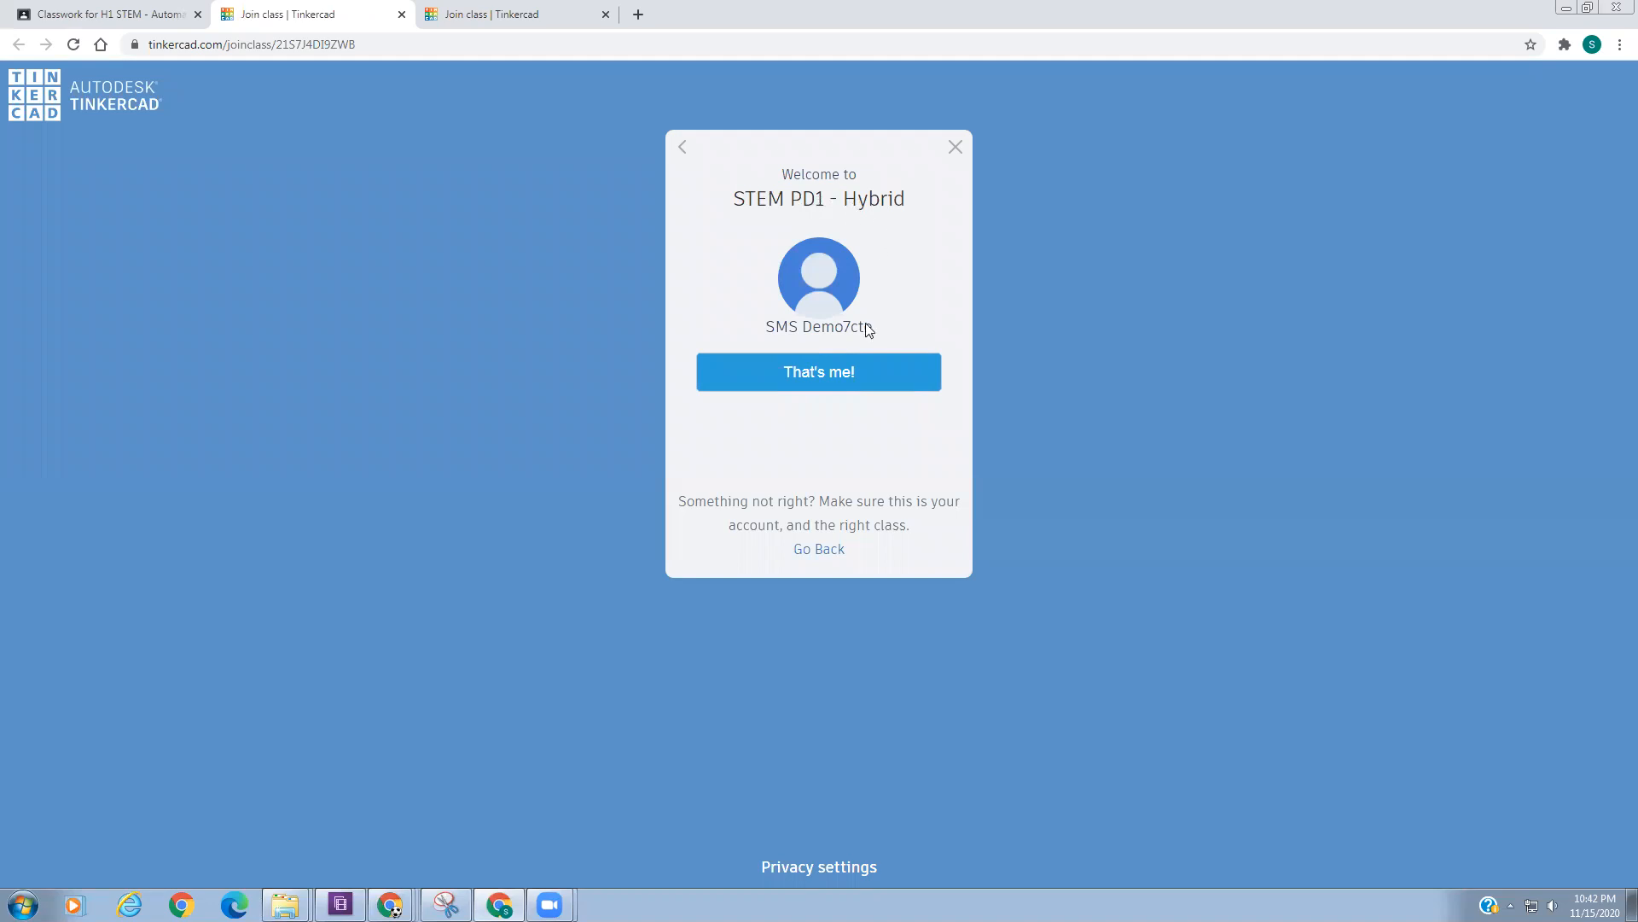
pyautogui.click(849, 376)
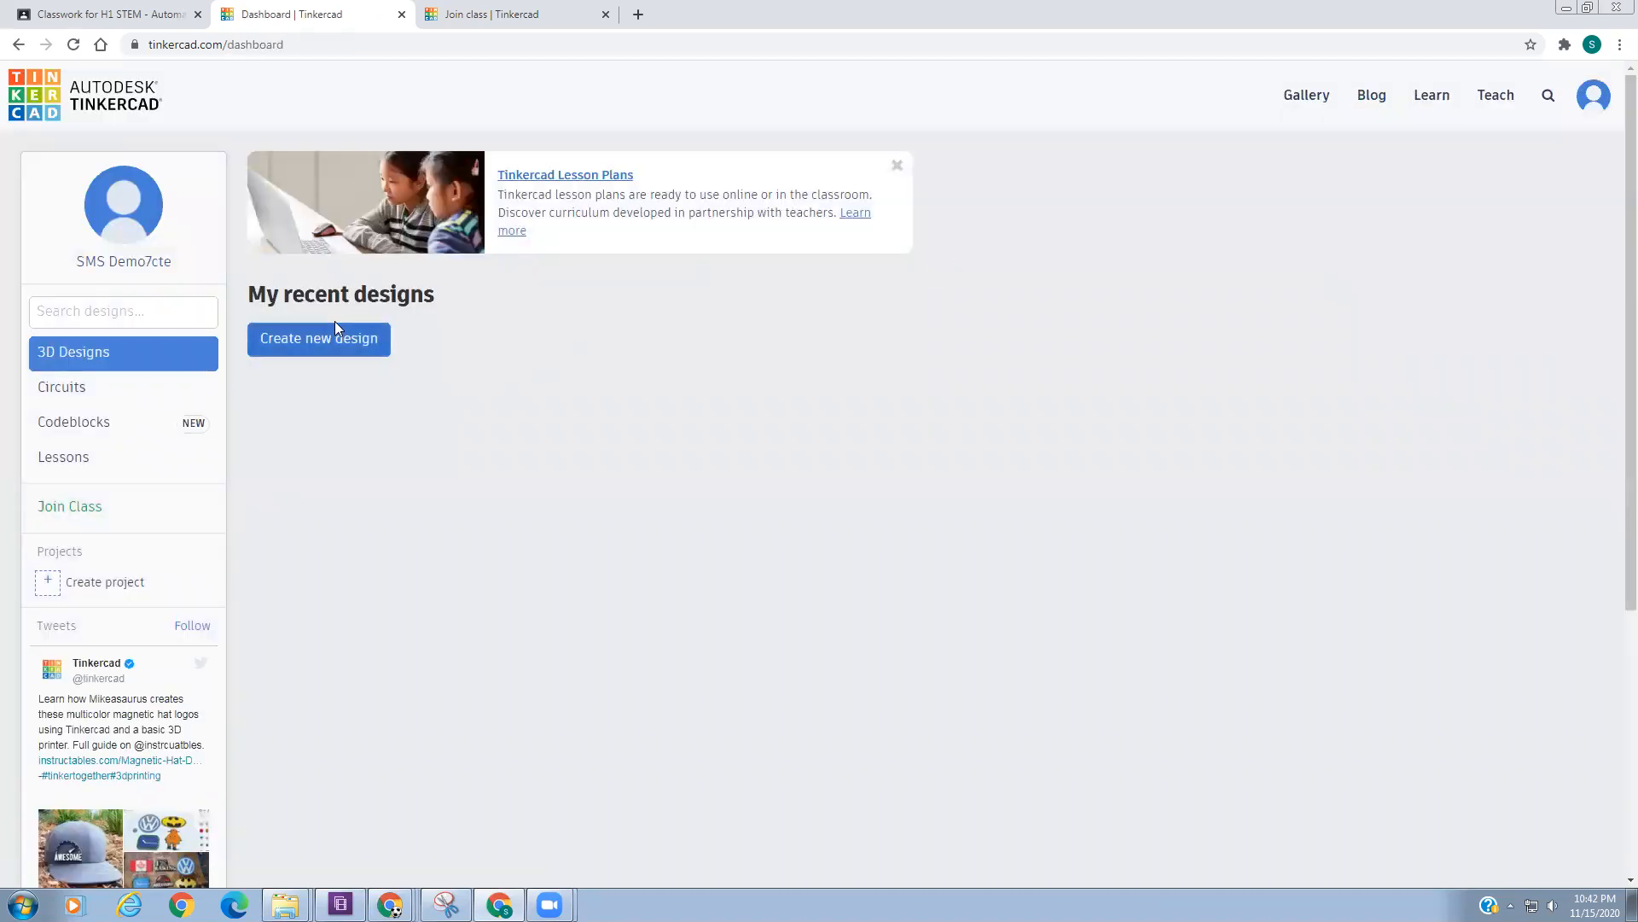
# - Show the Circuits designs on the dashboard and enlarge the browser's page zoom
pyautogui.click(89, 391)
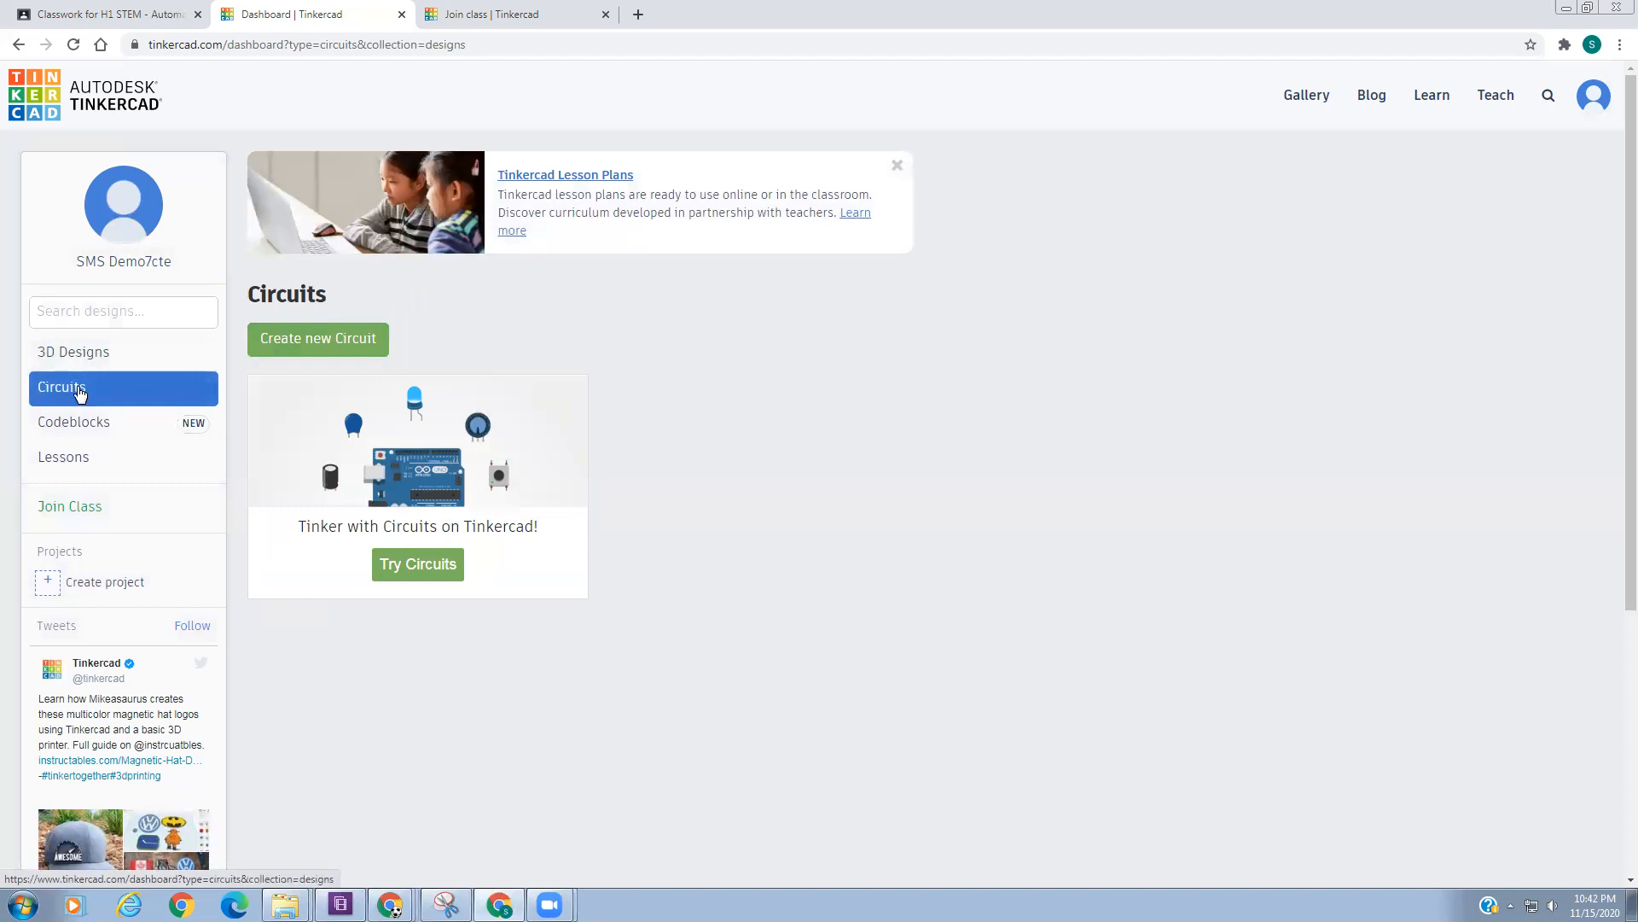
pyautogui.click(1617, 44)
pyautogui.click(1569, 183)
pyautogui.click(1568, 184)
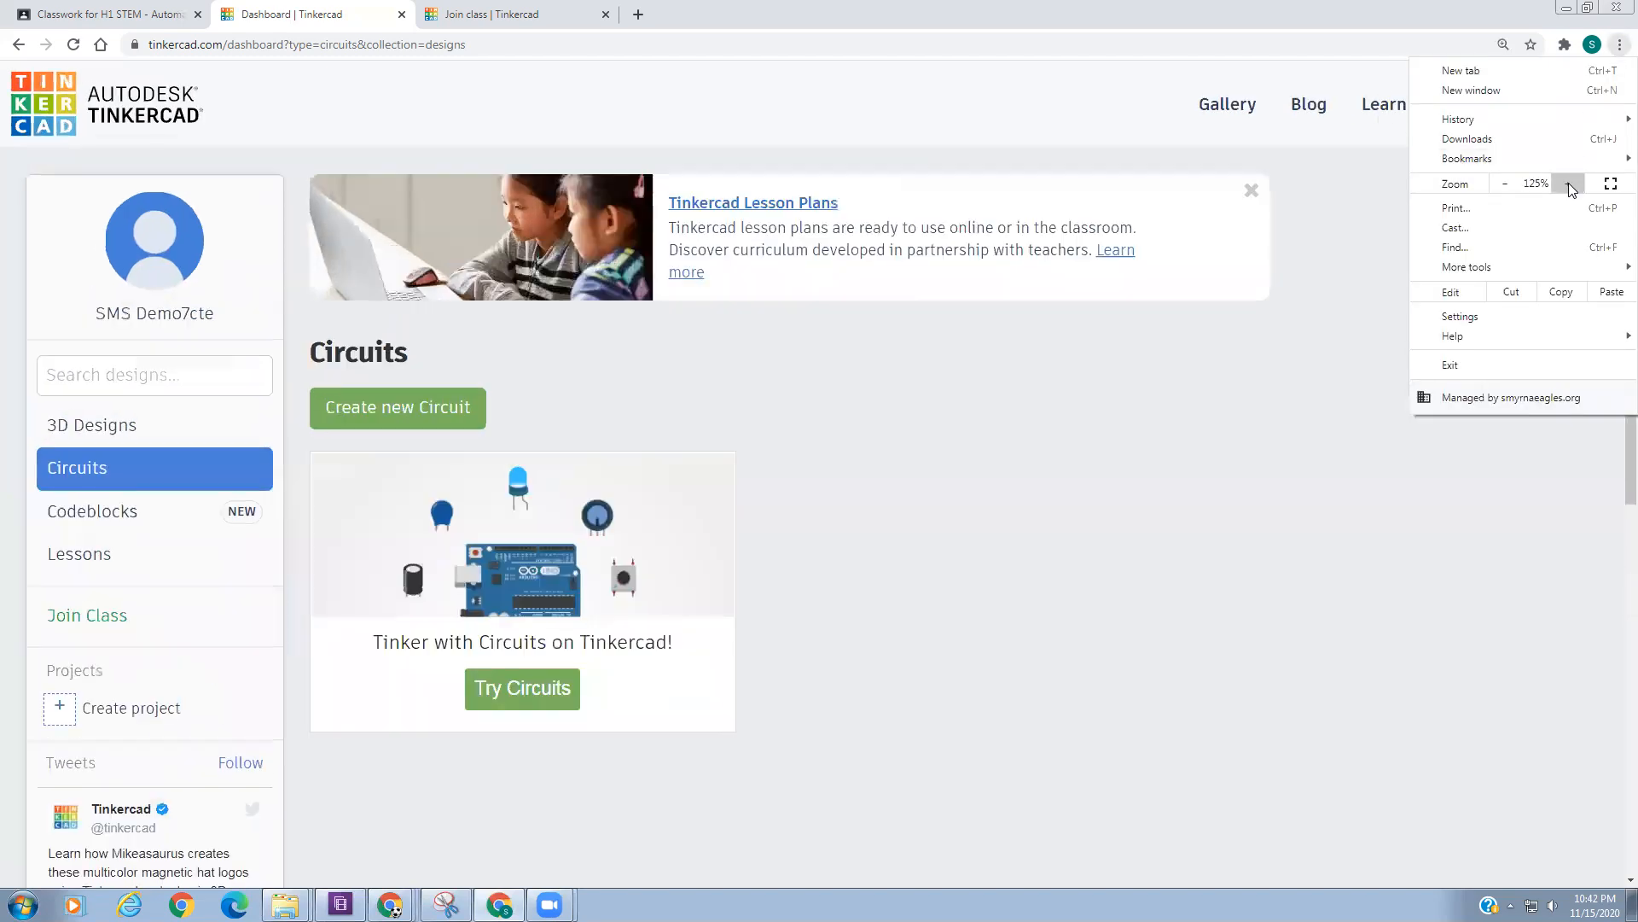
pyautogui.click(1568, 184)
pyautogui.click(1245, 528)
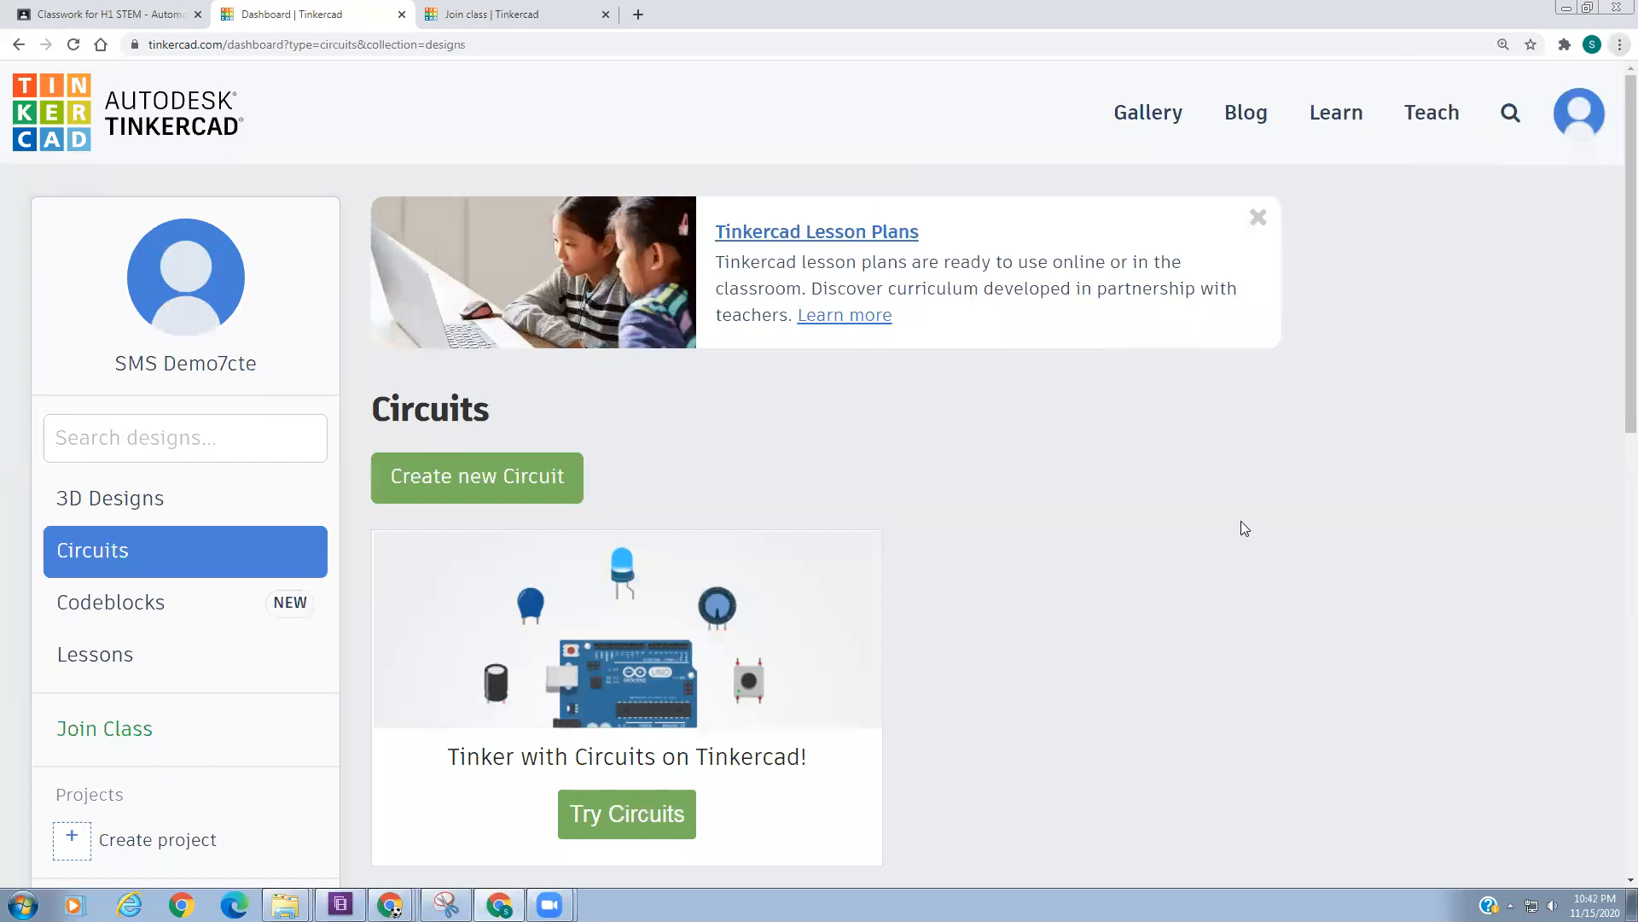
# - Create a new circuit and rename it "Basic Circuit"
pyautogui.click(485, 478)
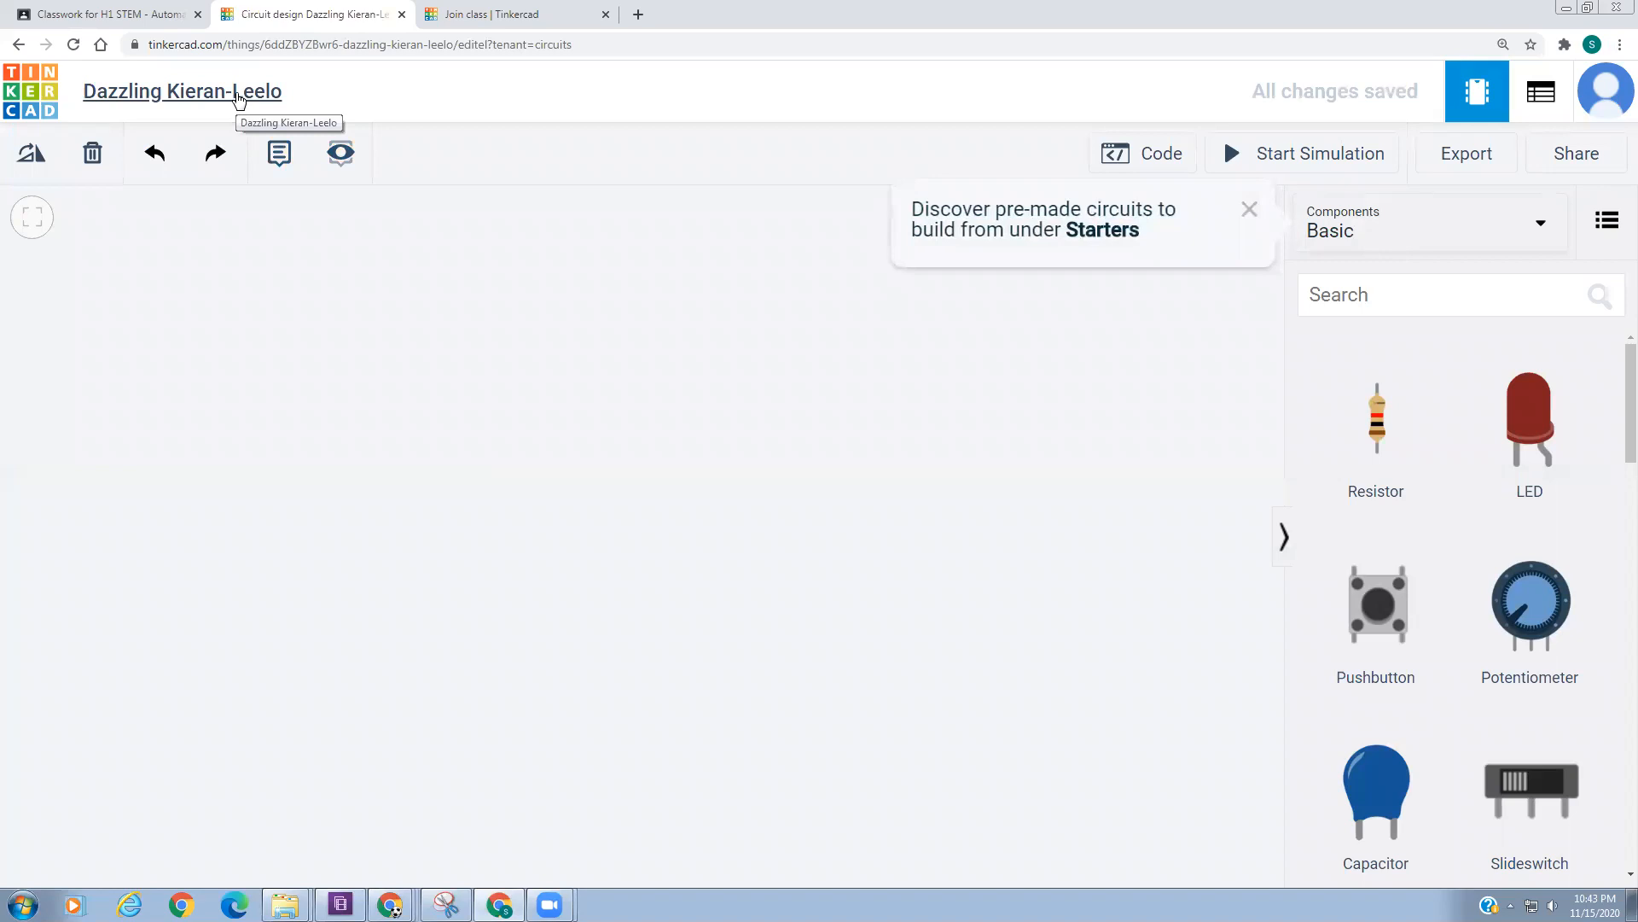
pyautogui.click(238, 95)
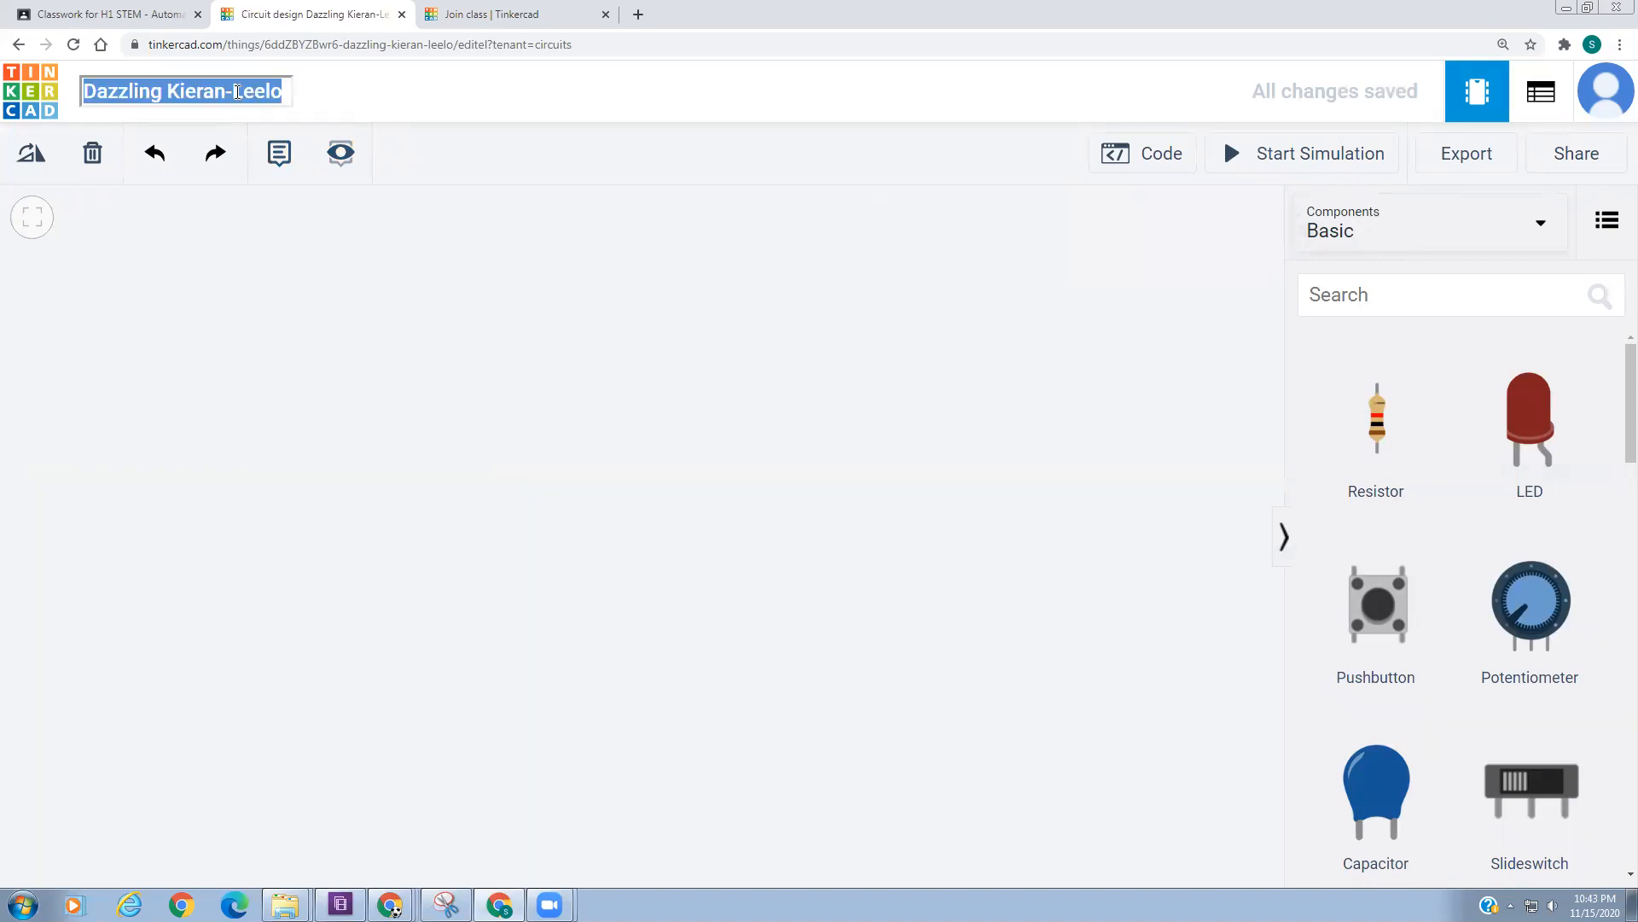
pyautogui.write('Basic Circuit')
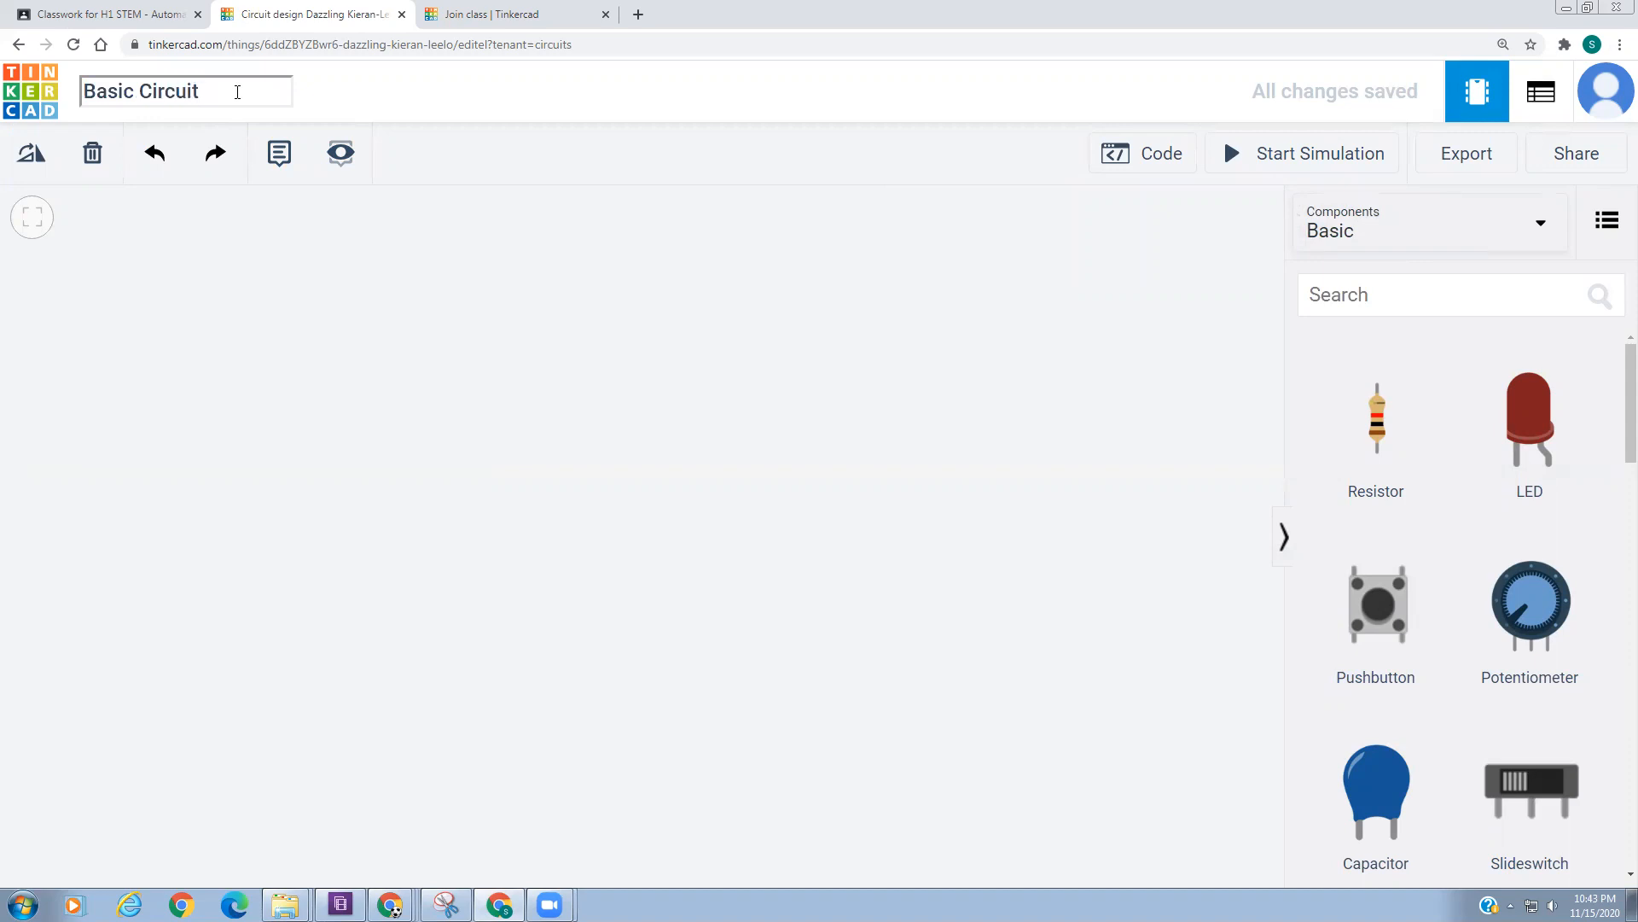
pyautogui.click(421, 347)
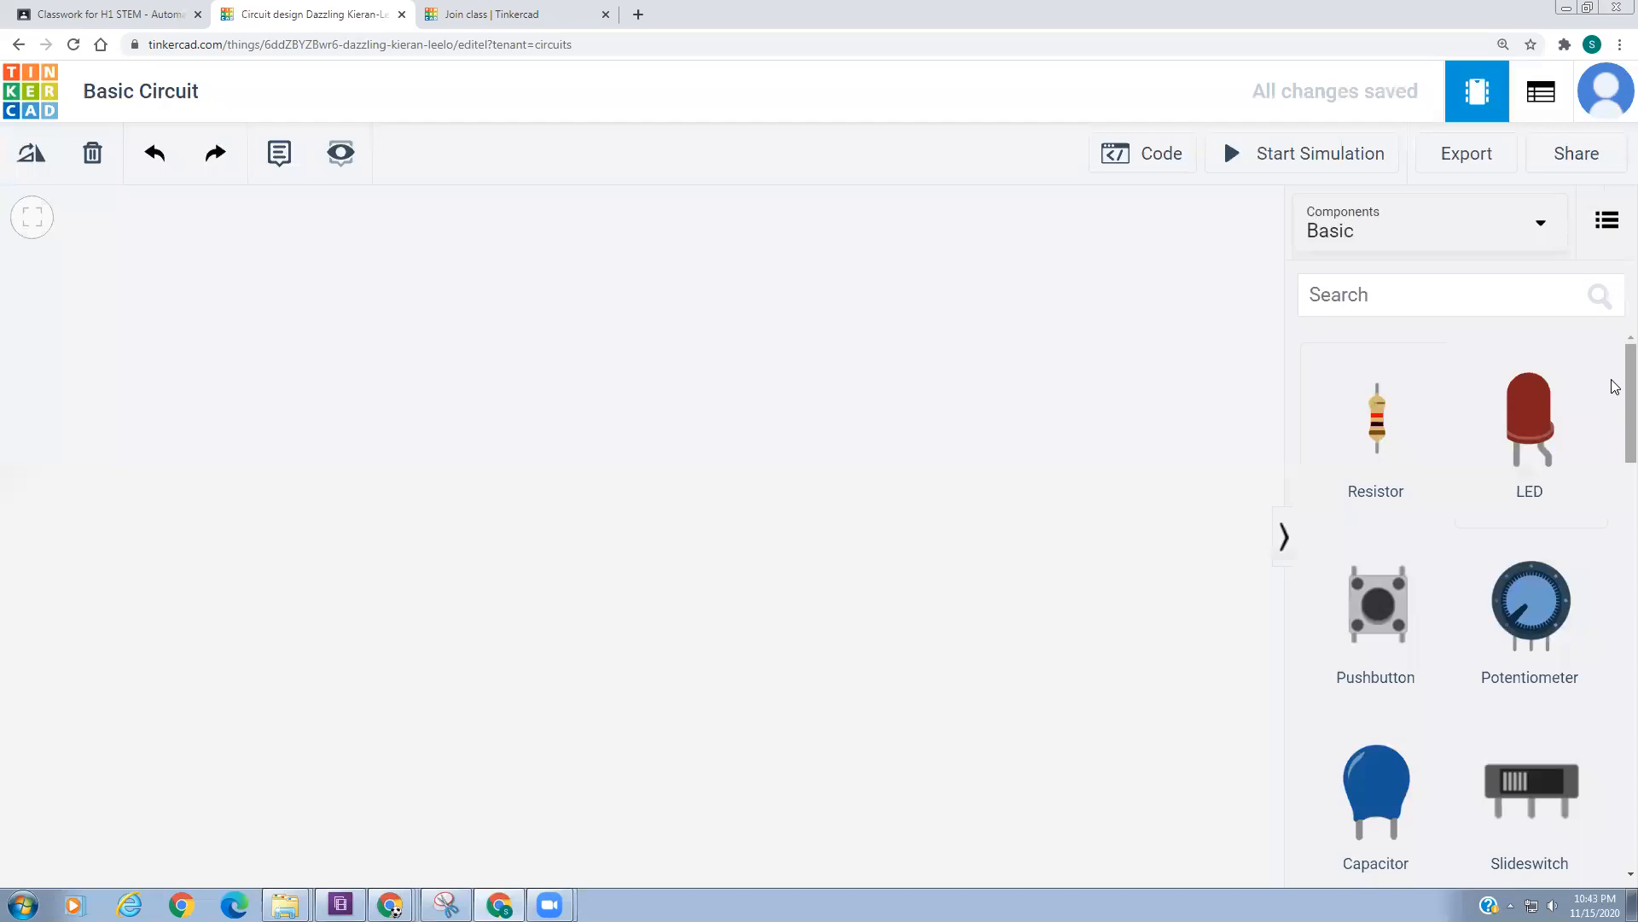
# - Search the components for "battery" and place a 1.5V Battery on the workspace
pyautogui.click(1358, 296)
pyautogui.write('bat')
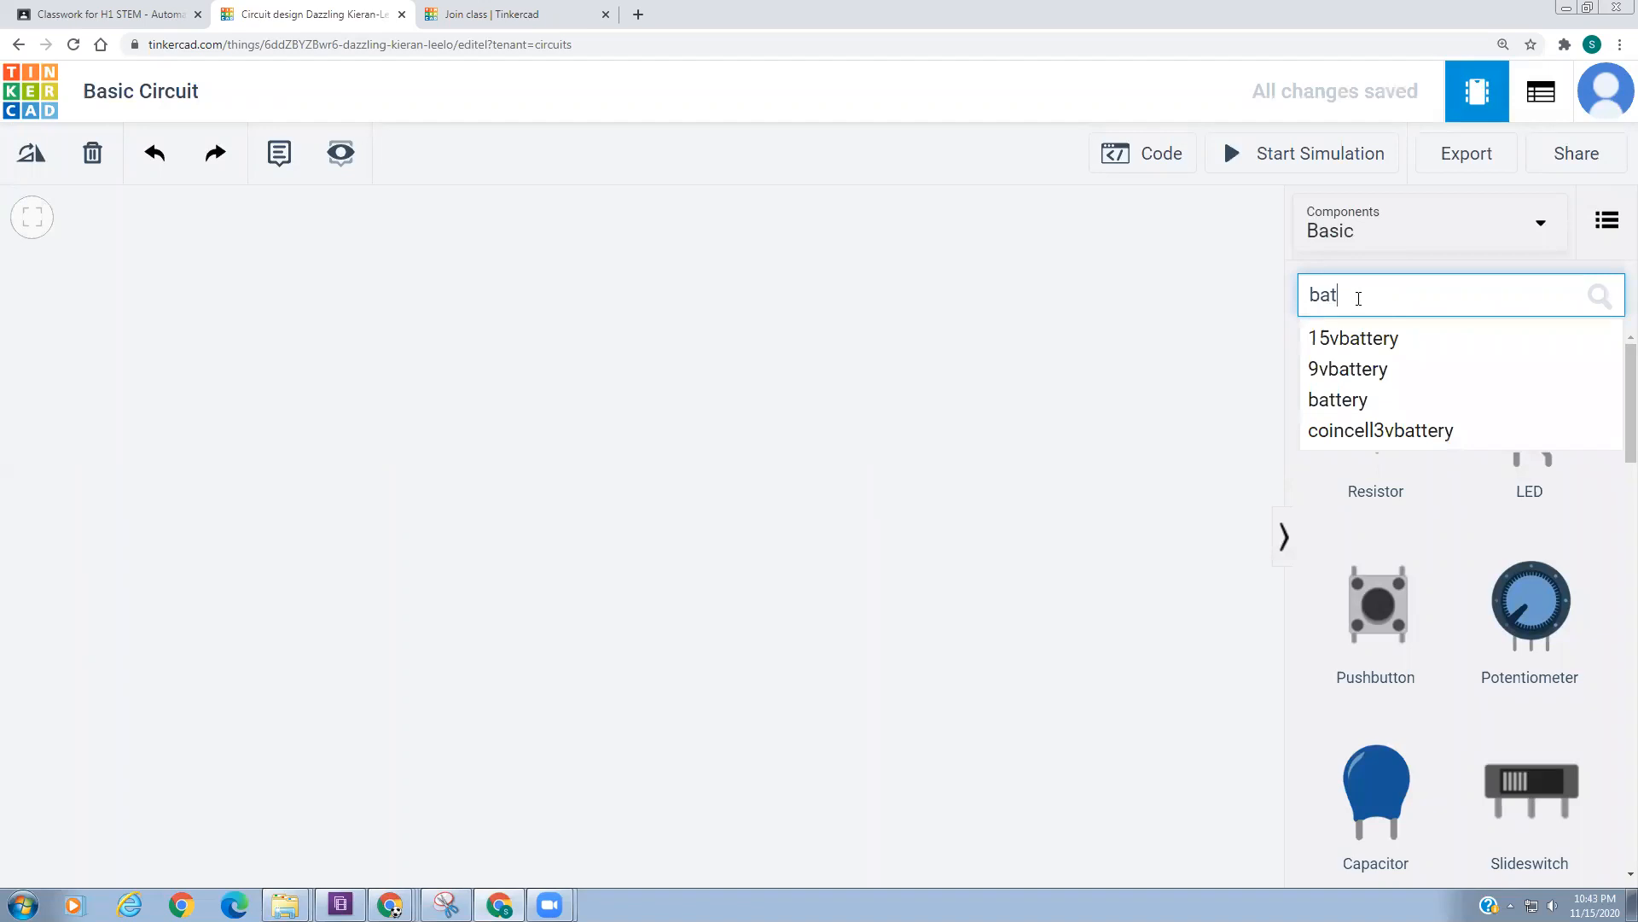
pyautogui.click(1331, 399)
pyautogui.moveTo(1375, 631); pyautogui.dragTo(994, 514)
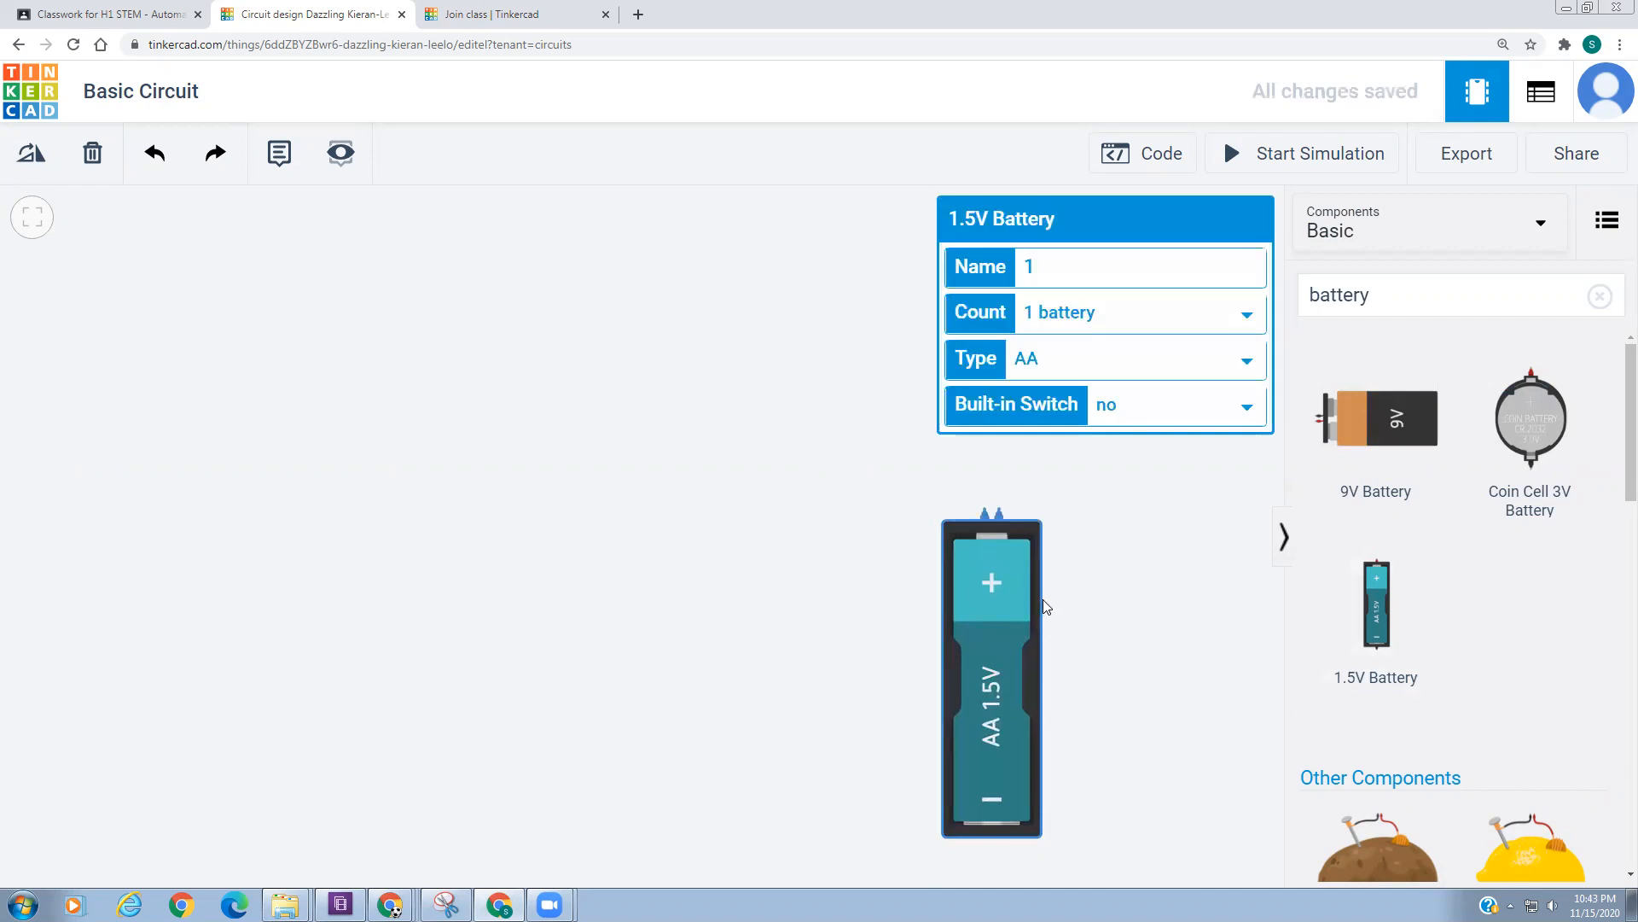
# - Rotate the 1.5V battery until its terminals point left and move it to the workspace's lower right area
pyautogui.press('r')
pyautogui.press('r')
pyautogui.press('r')
pyautogui.press('r')
pyautogui.press('r')
pyautogui.press('r')
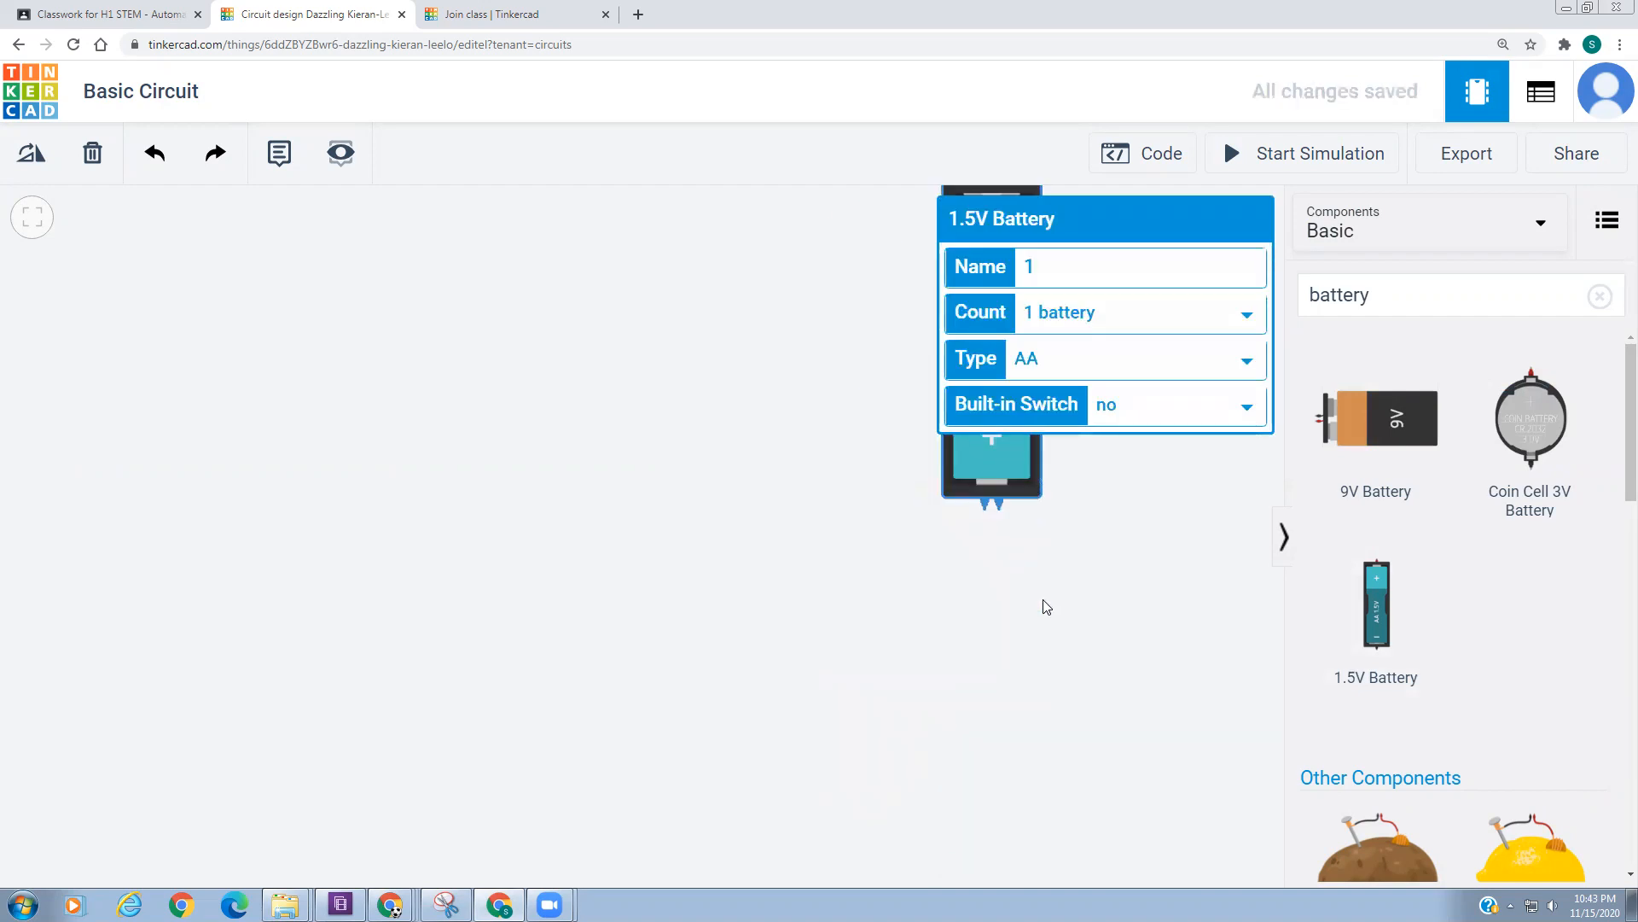
pyautogui.press('r')
pyautogui.press('r')
pyautogui.press('r')
pyautogui.moveTo(1041, 538); pyautogui.dragTo(961, 773)
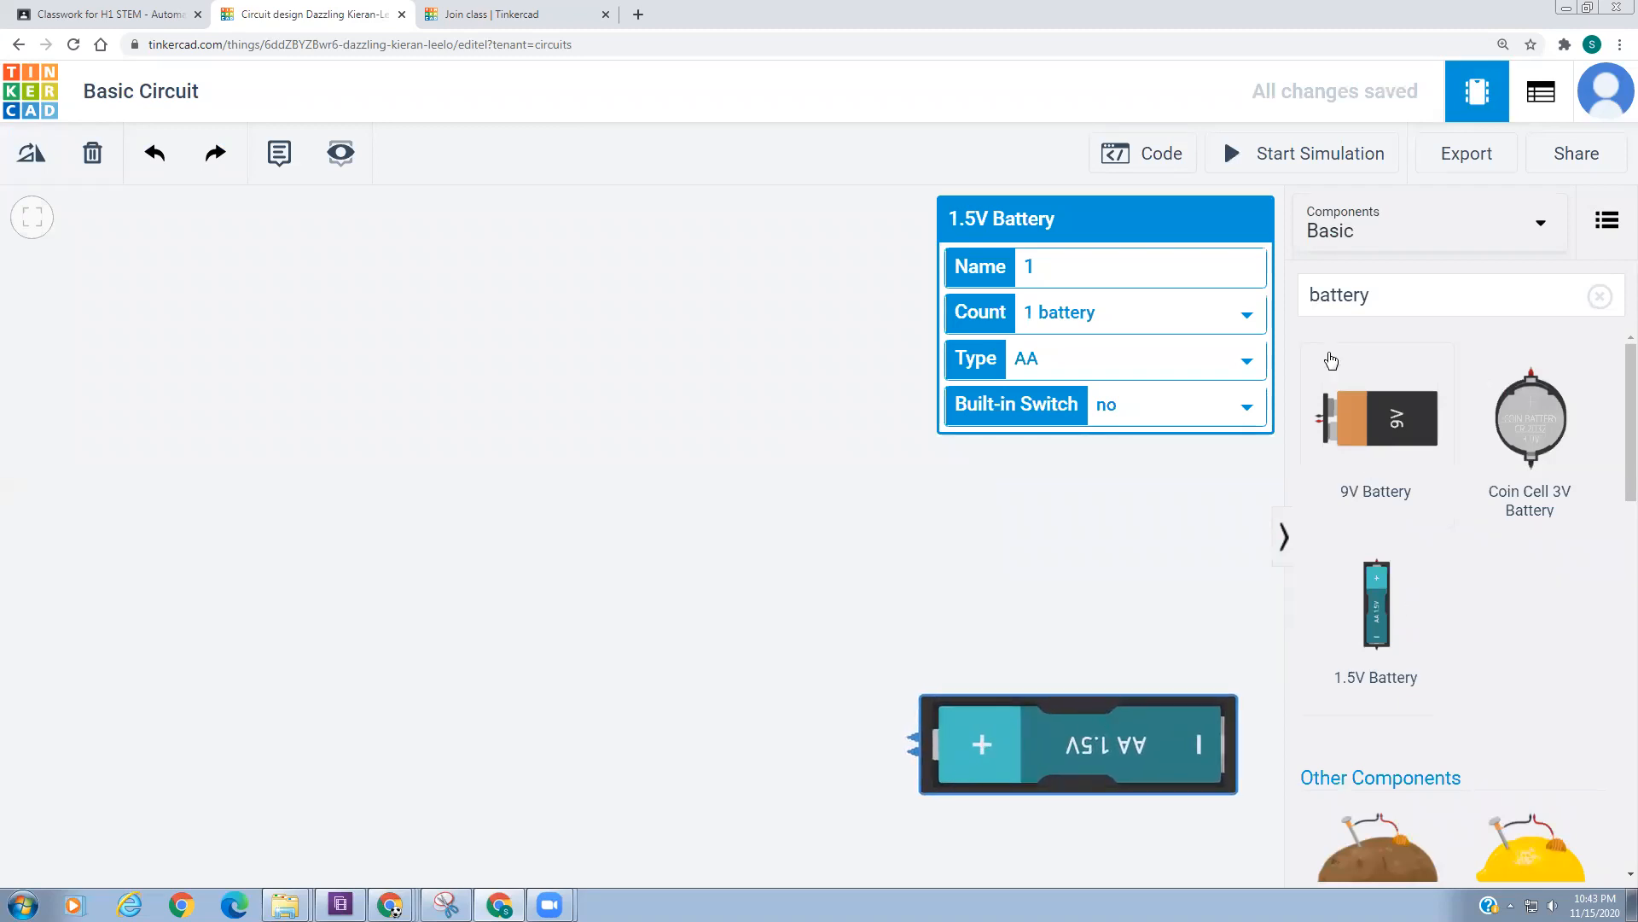
# - Search the components for "breadboard" and place a Breadboard Small above and to the left of the battery
pyautogui.moveTo(1394, 295); pyautogui.dragTo(1298, 292)
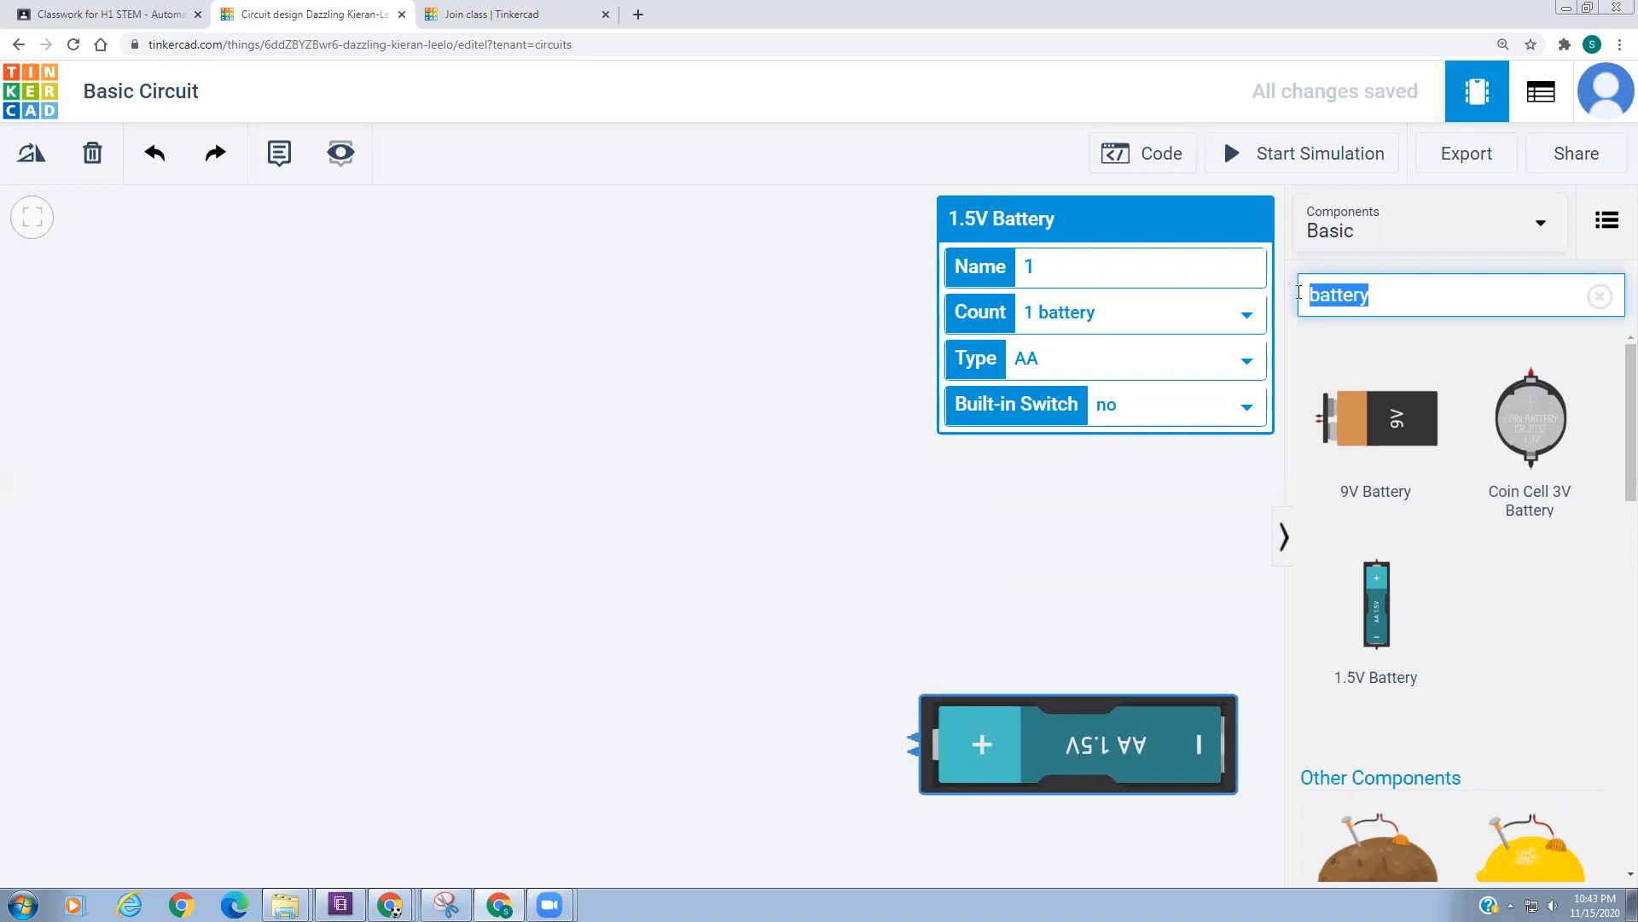
pyautogui.write('brea')
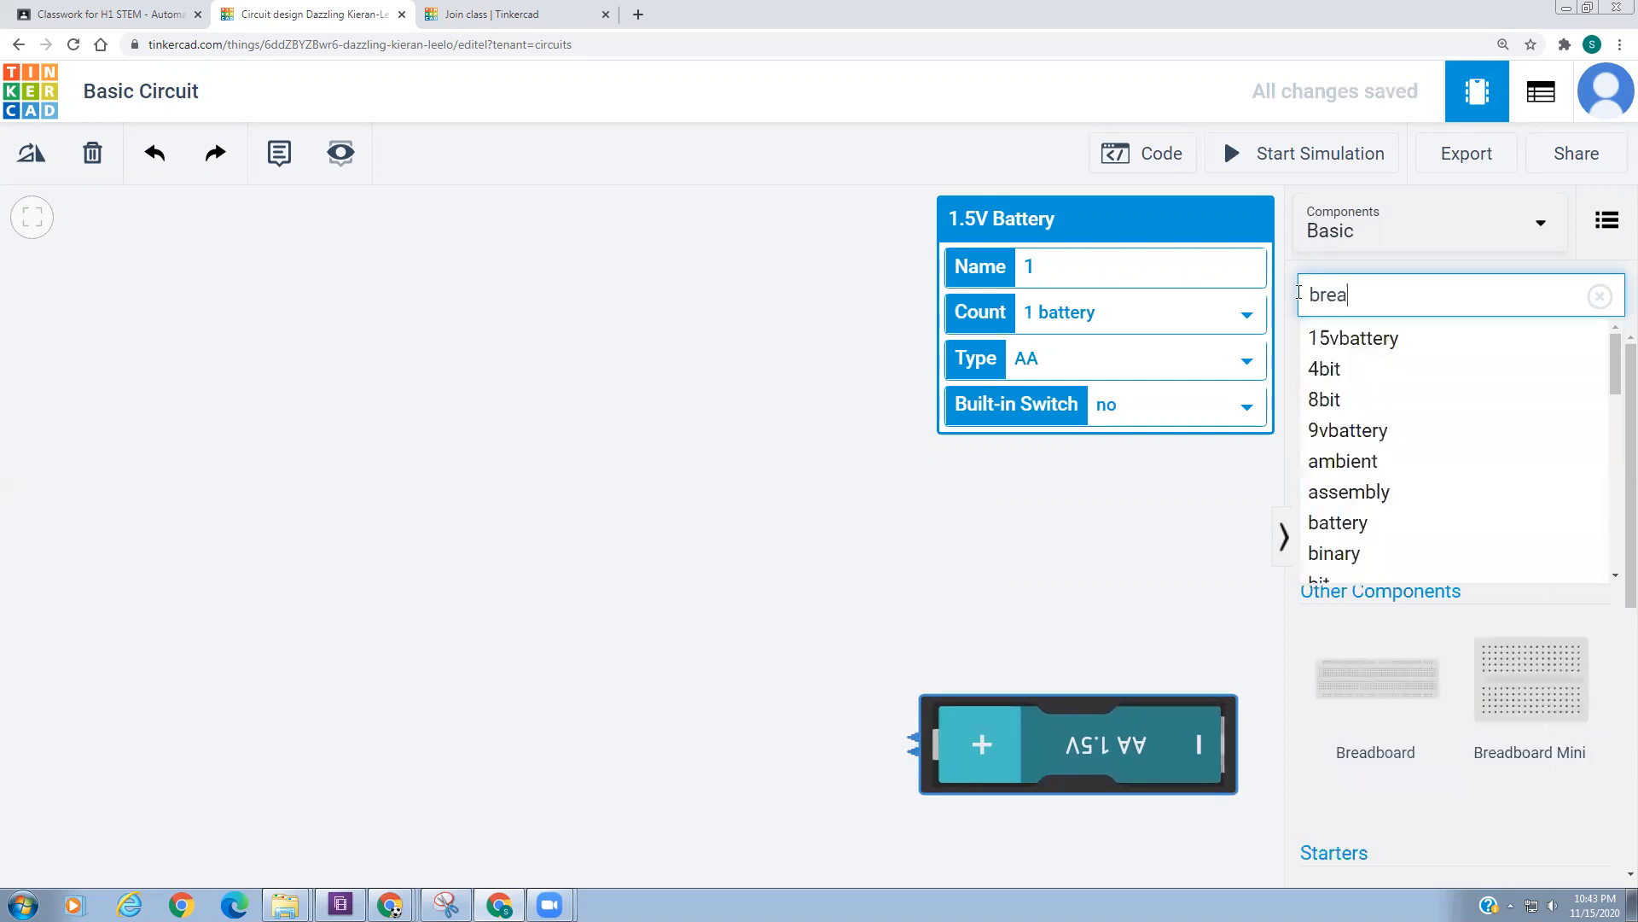
pyautogui.write('dboard')
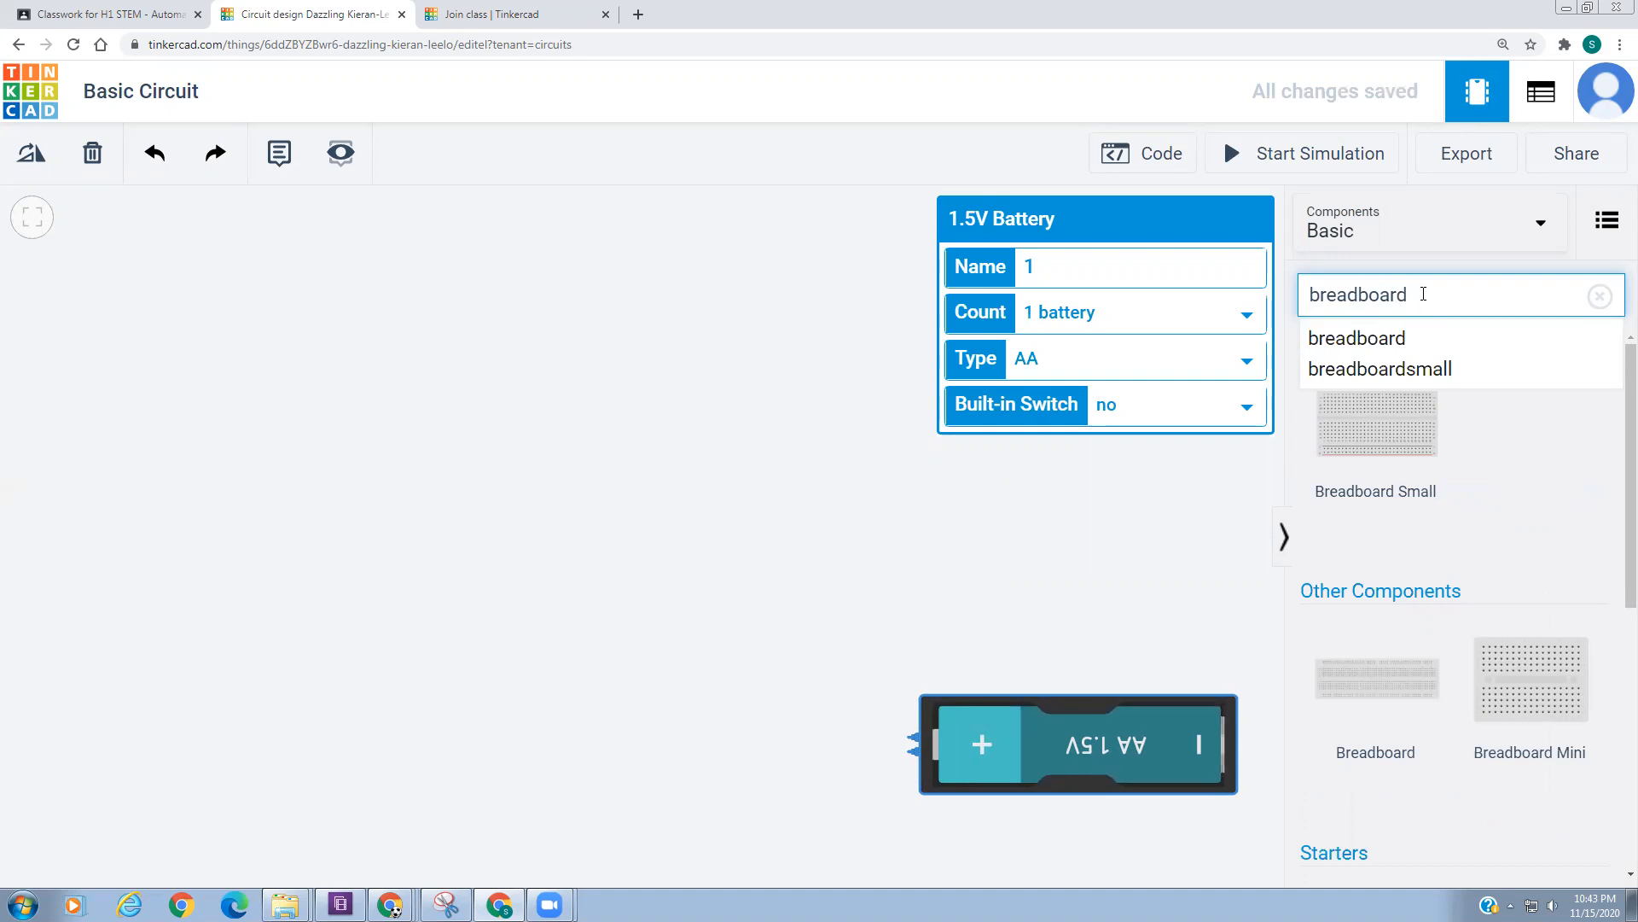
pyautogui.press('Return')
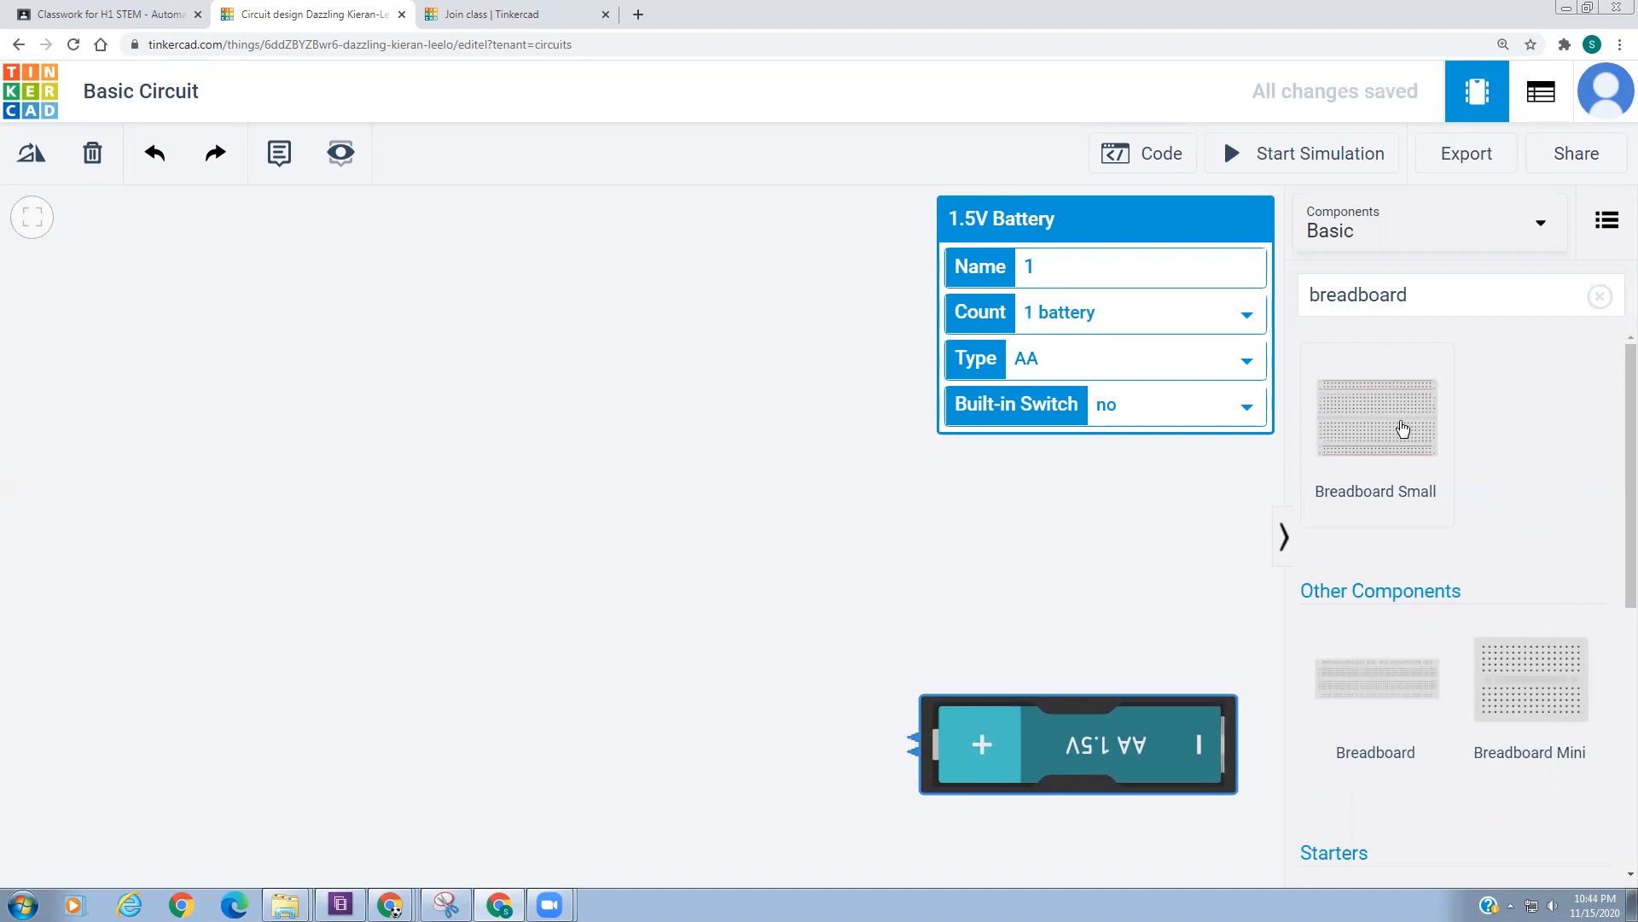
pyautogui.moveTo(1368, 450); pyautogui.dragTo(672, 498)
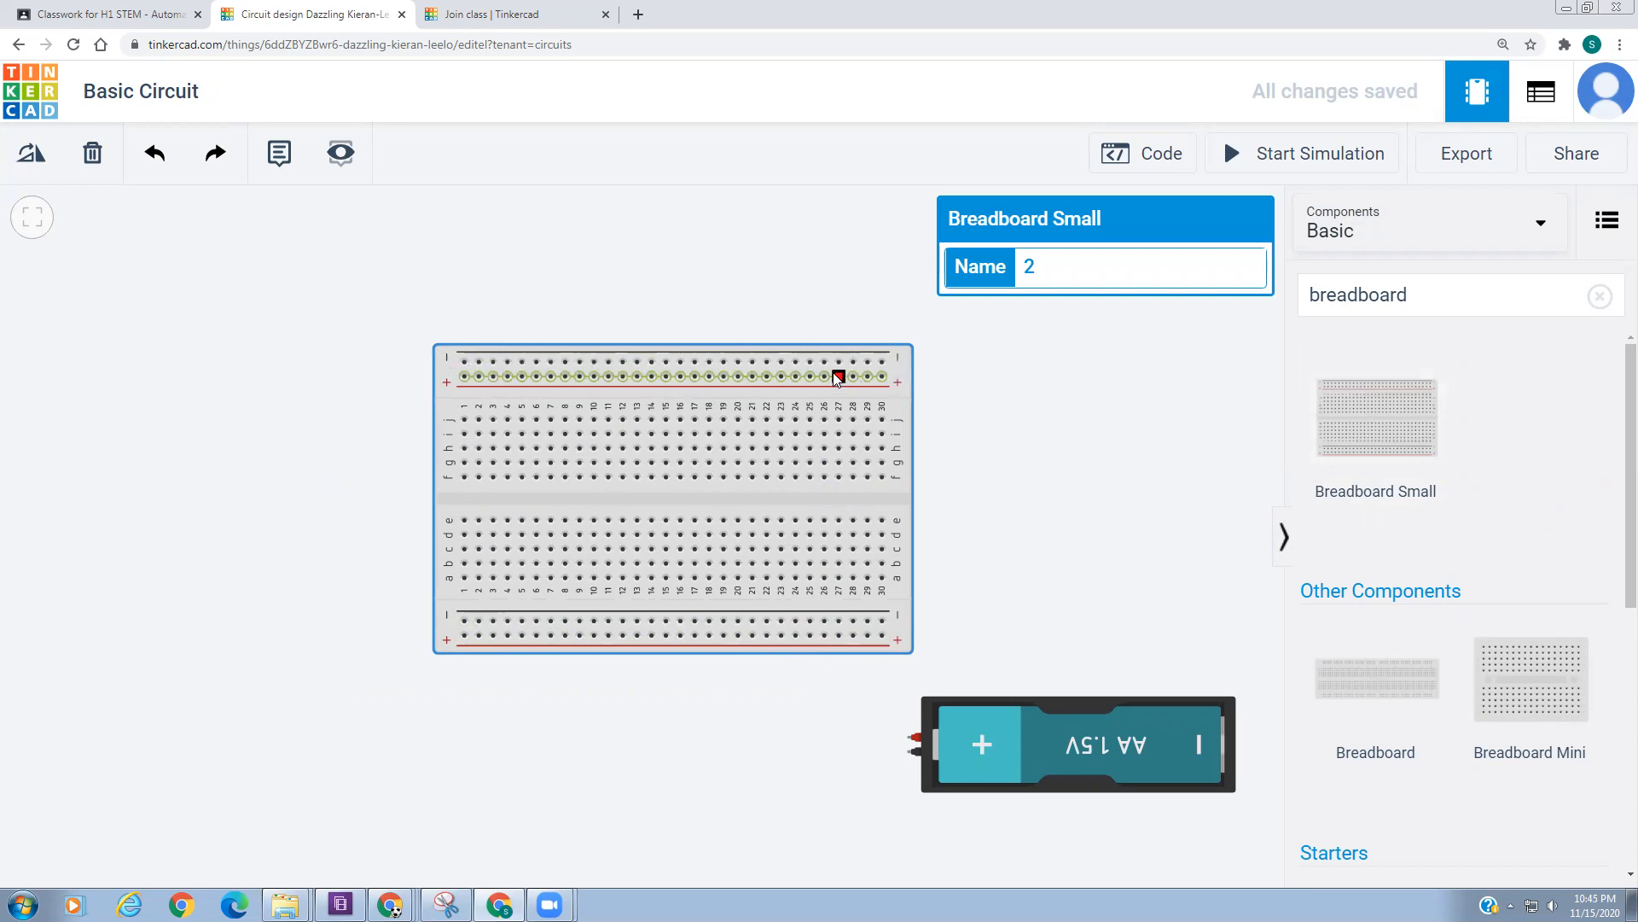
pyautogui.click(883, 364)
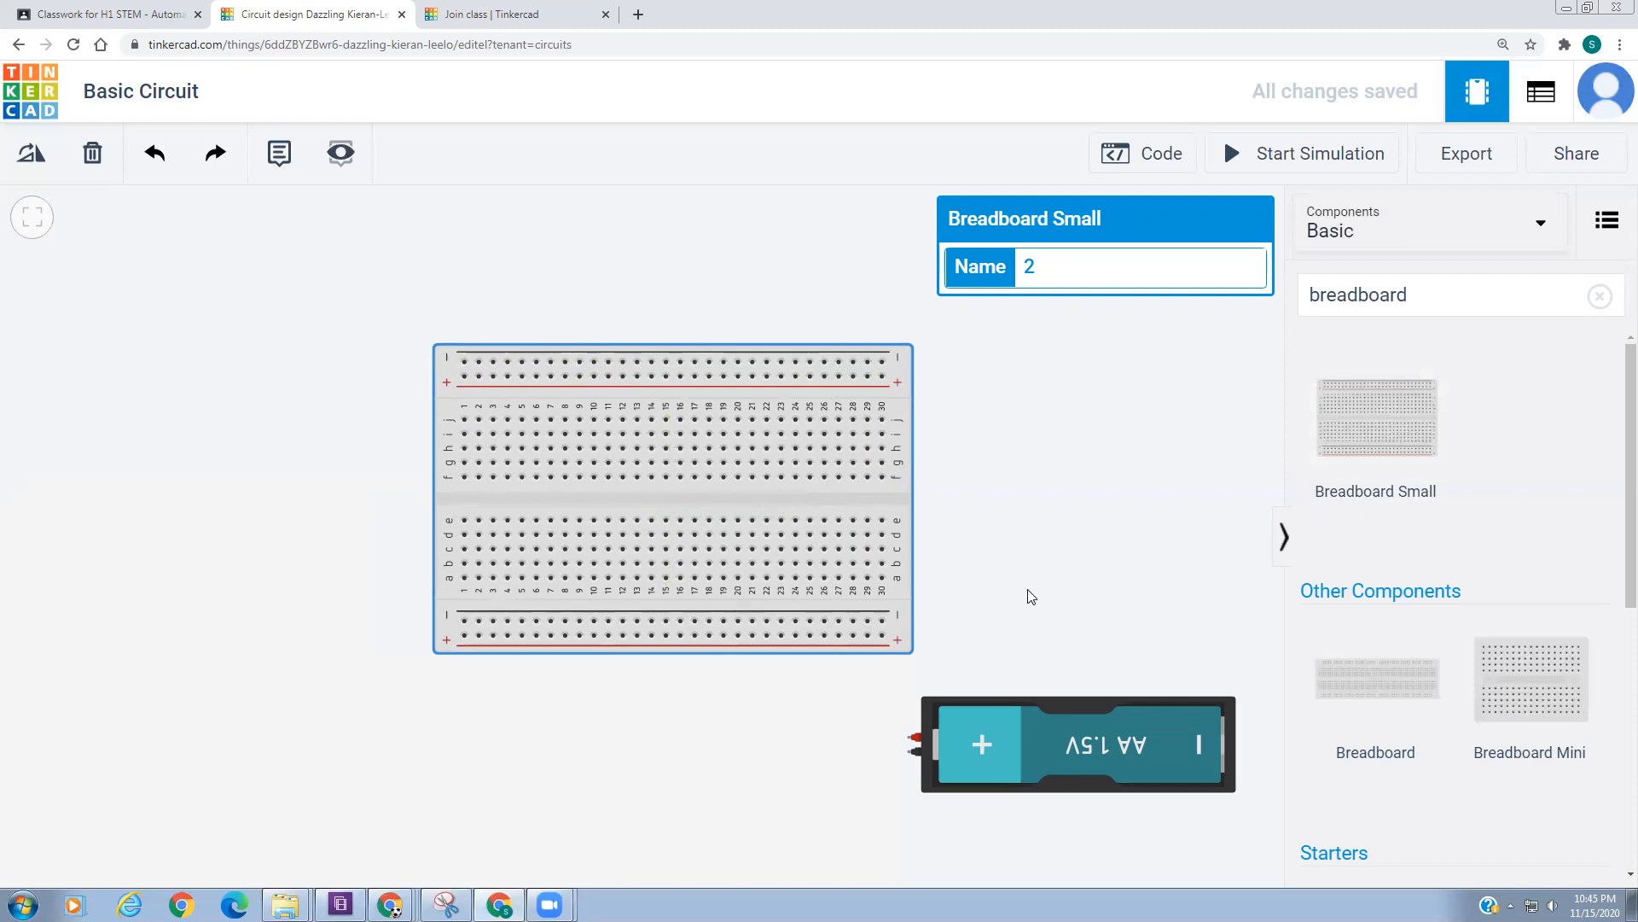
# - Search the components for "led" and place an LED with its legs in breadboard holes e22 and e23
pyautogui.click(1450, 298)
pyautogui.moveTo(1424, 294); pyautogui.dragTo(1292, 303)
pyautogui.click(1292, 303)
pyautogui.click(1416, 287)
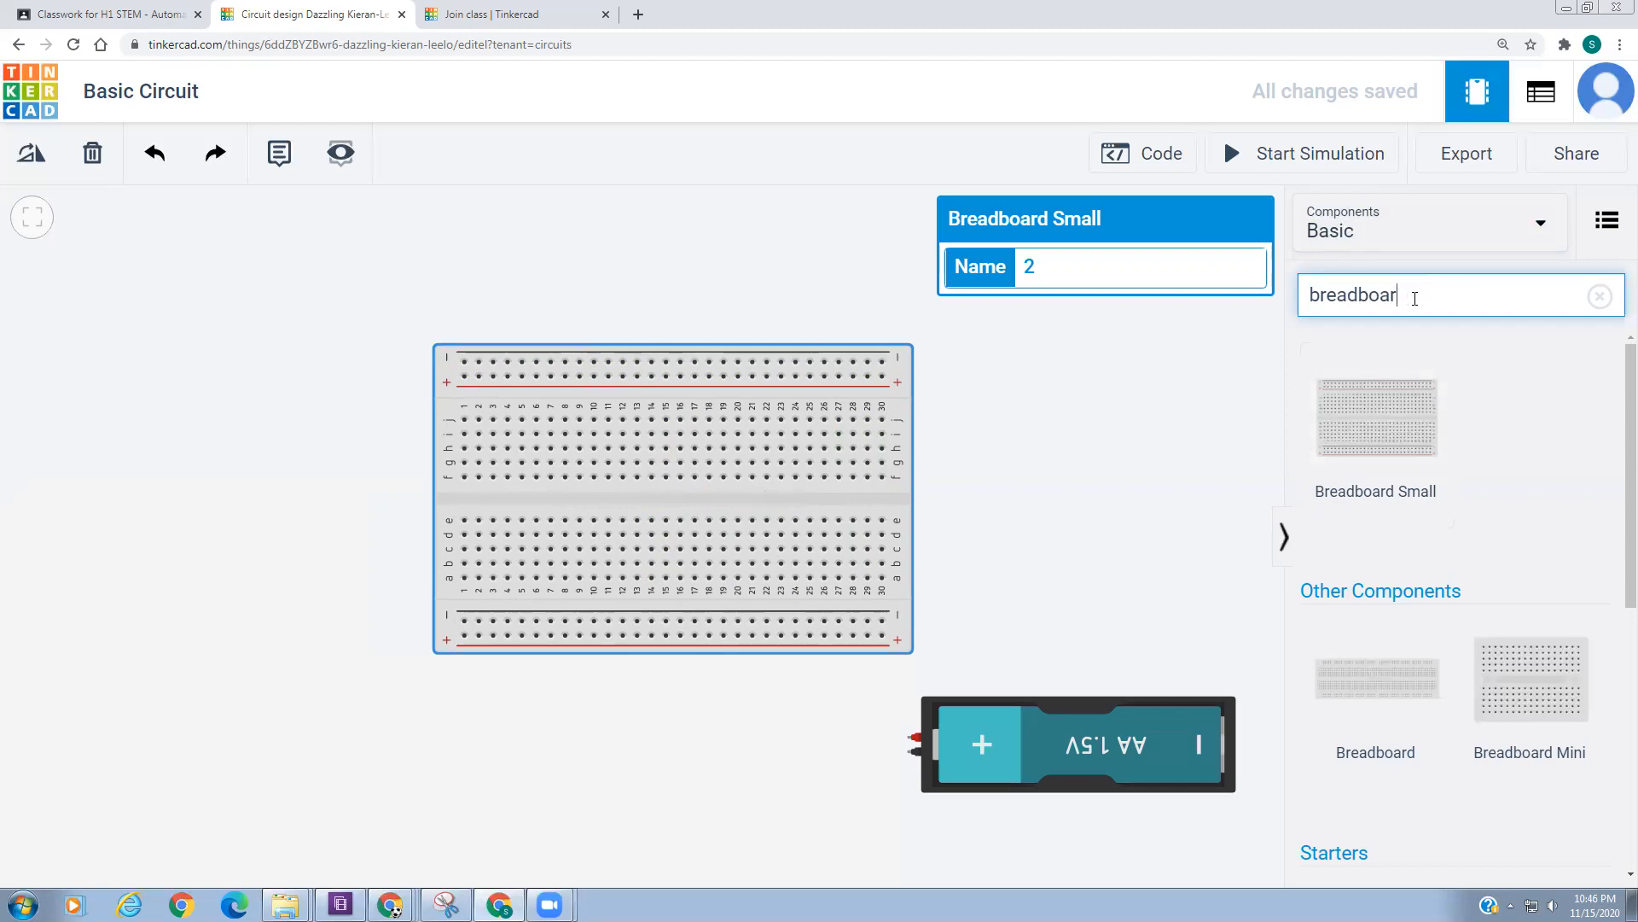
pyautogui.press('BackSpace')
pyautogui.press('BackSpace')
pyautogui.press('BackSpace')
pyautogui.press('BackSpace')
pyautogui.press('BackSpace')
pyautogui.press('BackSpace')
pyautogui.press('BackSpace')
pyautogui.press('BackSpace')
pyautogui.press('BackSpace')
pyautogui.press('BackSpace')
pyautogui.write('led')
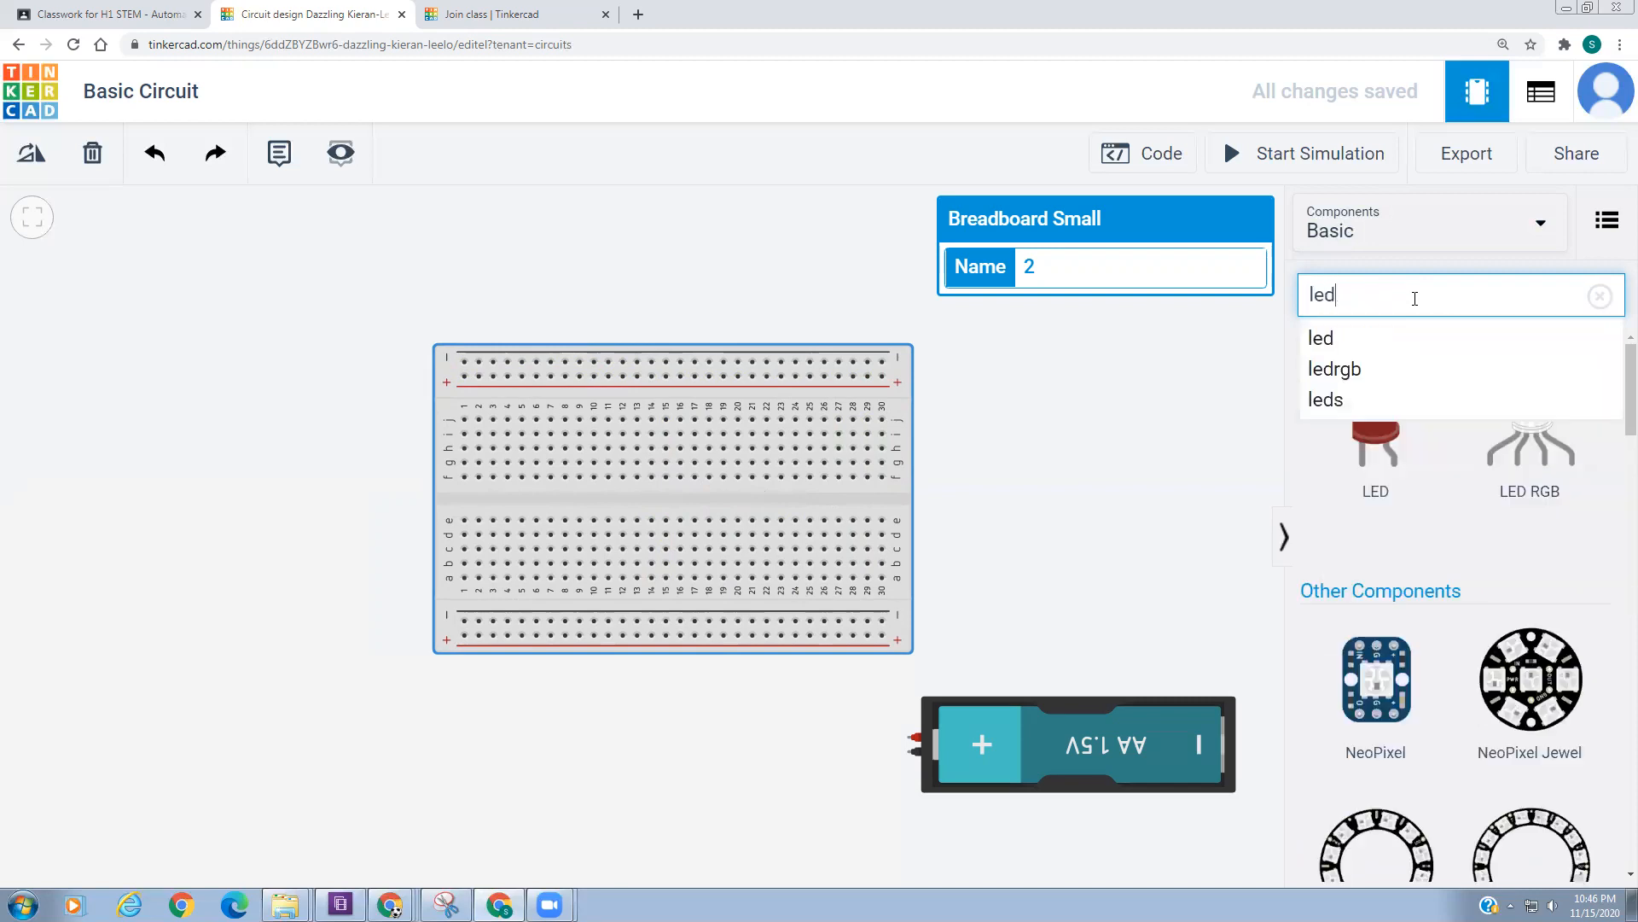
pyautogui.click(1345, 338)
pyautogui.moveTo(1379, 422); pyautogui.dragTo(781, 507)
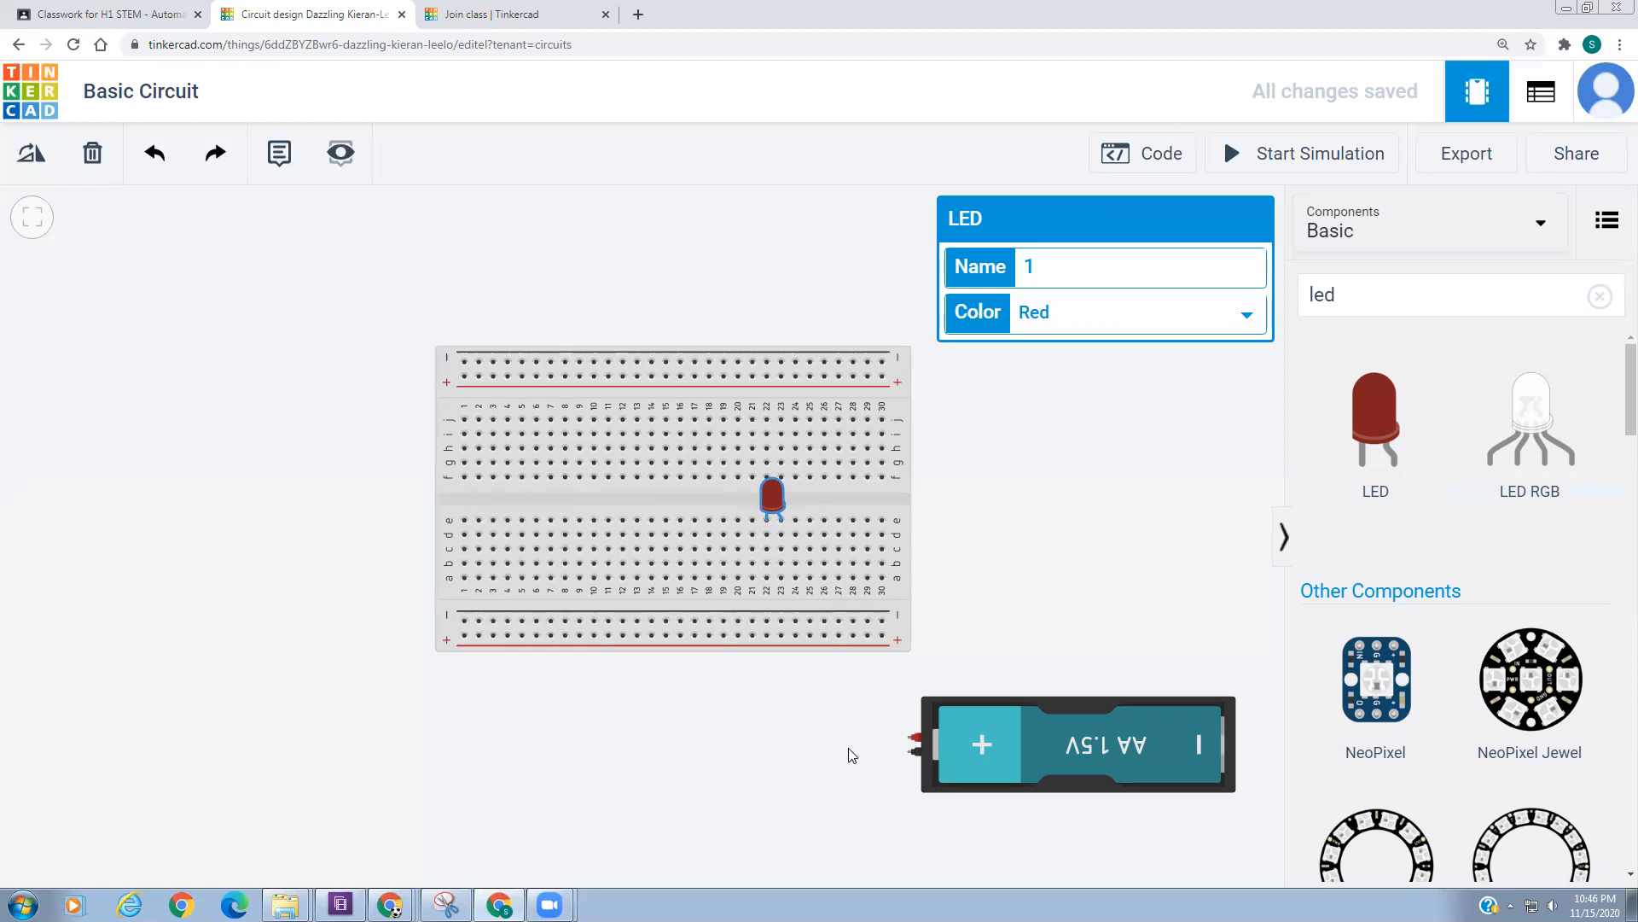
# - Wire the battery's positive terminal to breadboard hole a23 with one right-angle bend and colour the wire red
pyautogui.click(908, 741)
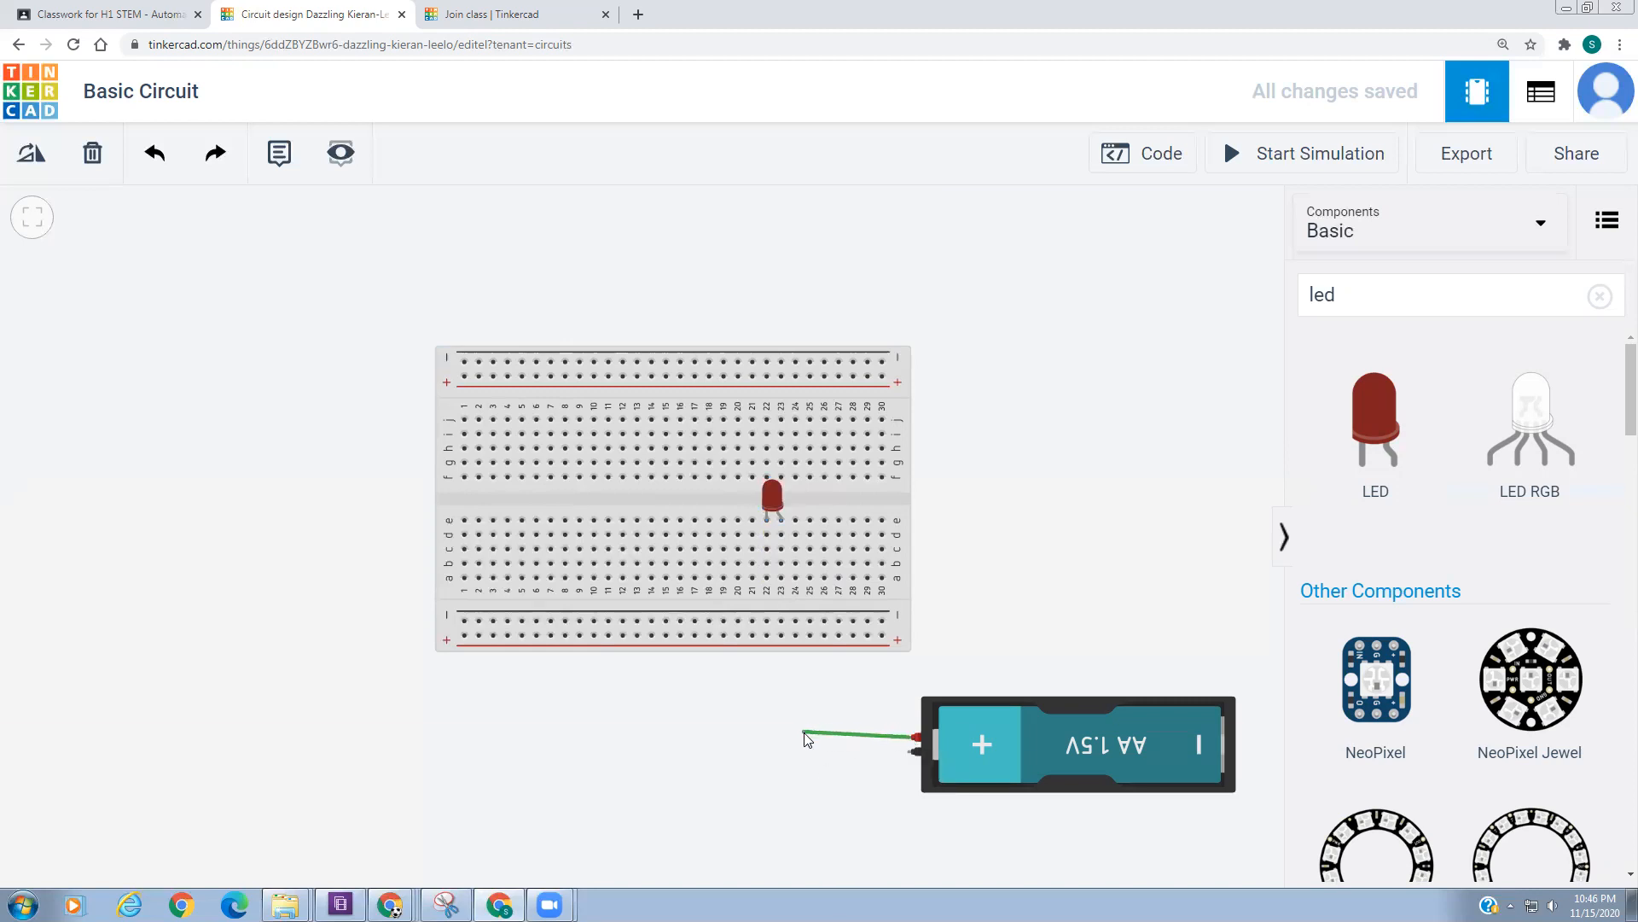
pyautogui.click(779, 737)
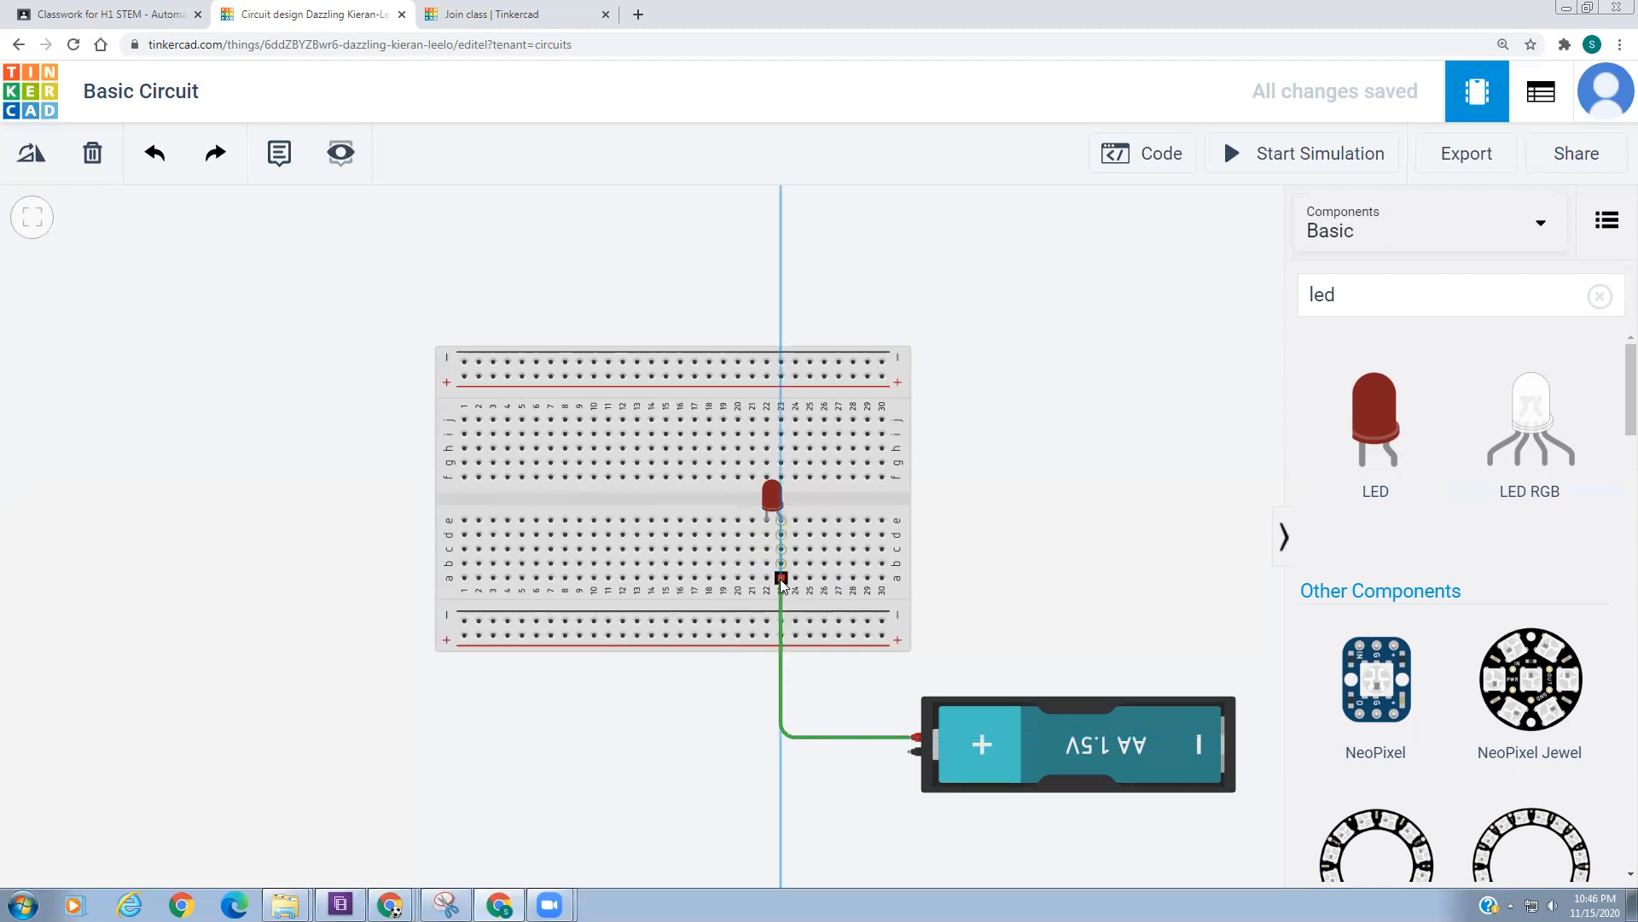
pyautogui.click(780, 579)
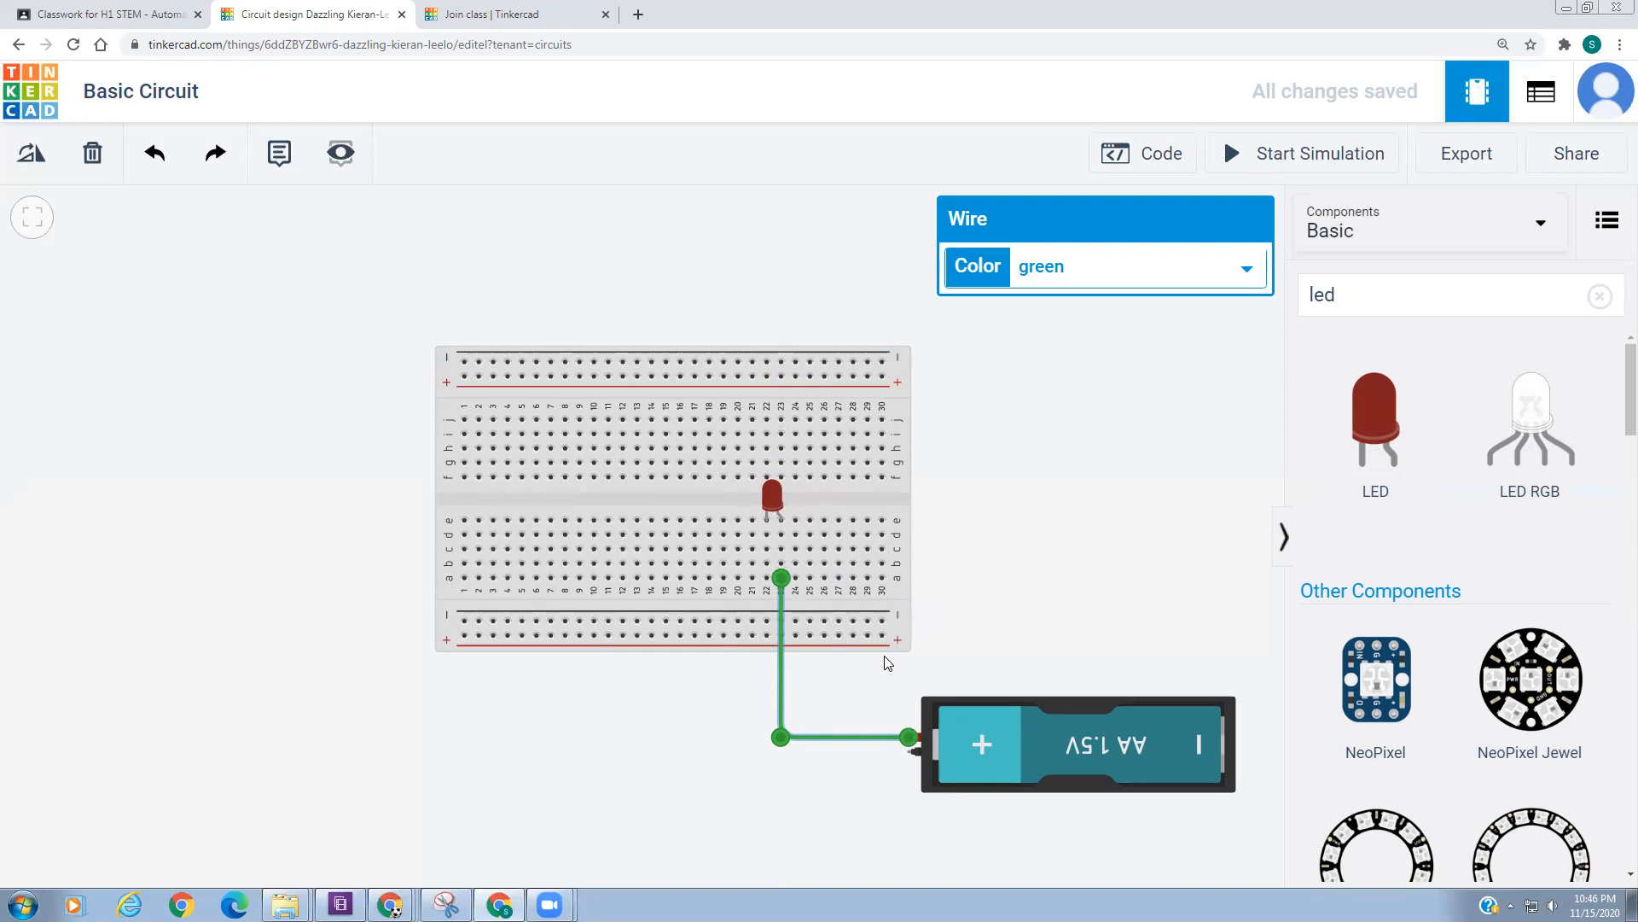
pyautogui.click(1104, 280)
pyautogui.click(1080, 318)
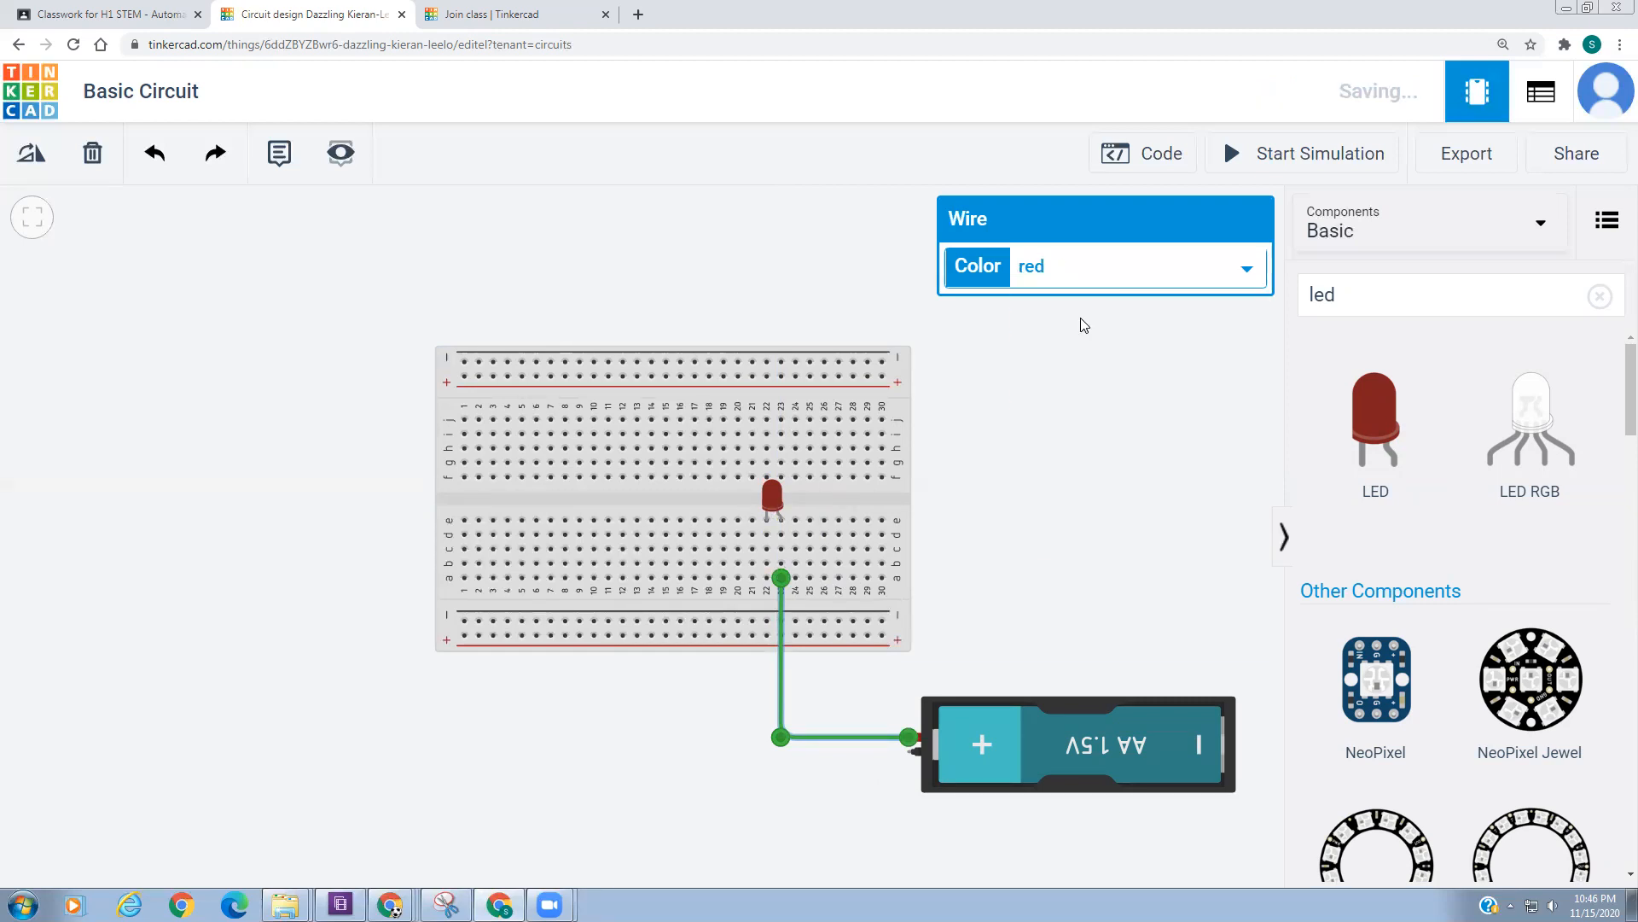
# - Try preset wire colours 1 to 6 on the positive battery wire and return it to red
pyautogui.press('1')
pyautogui.press('2')
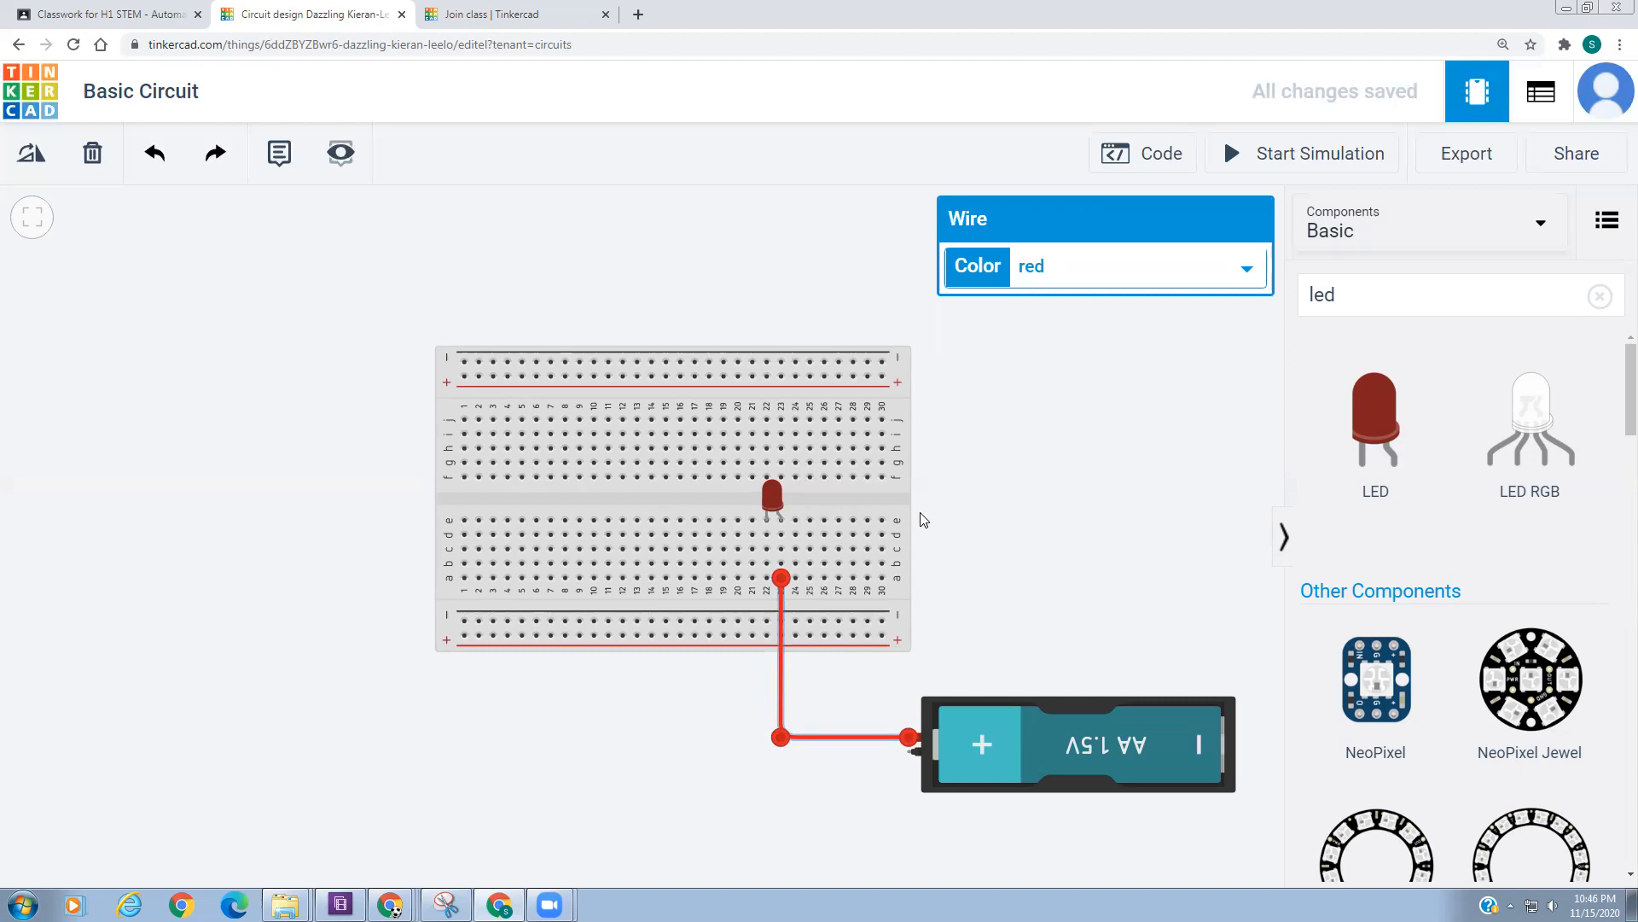
pyautogui.press('3')
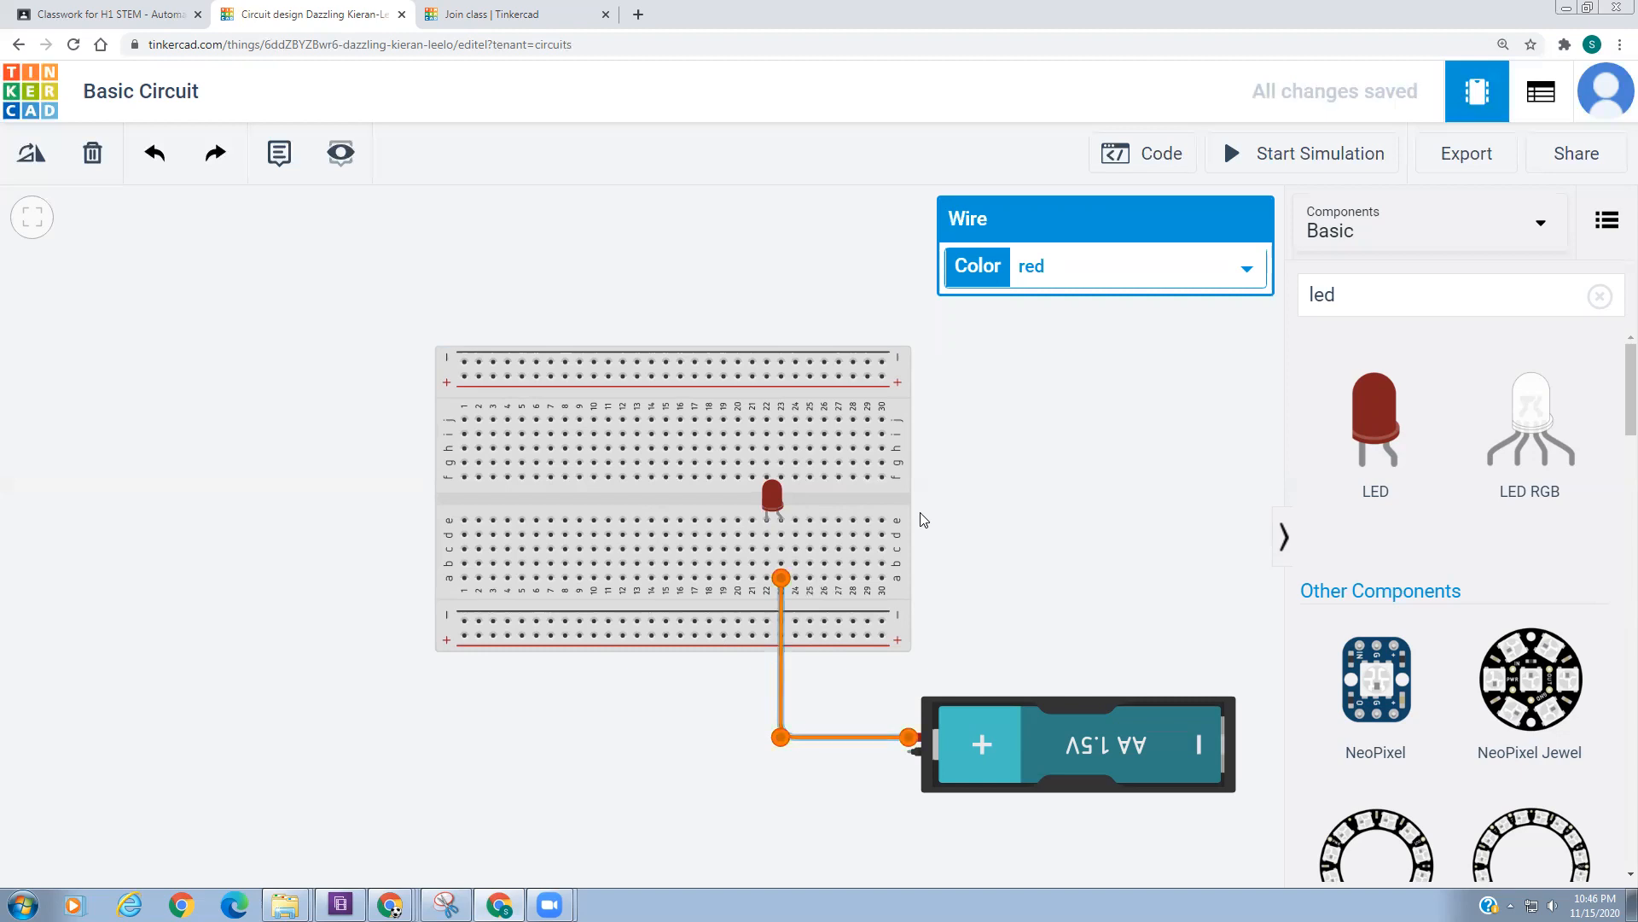
pyautogui.press('4')
pyautogui.press('5')
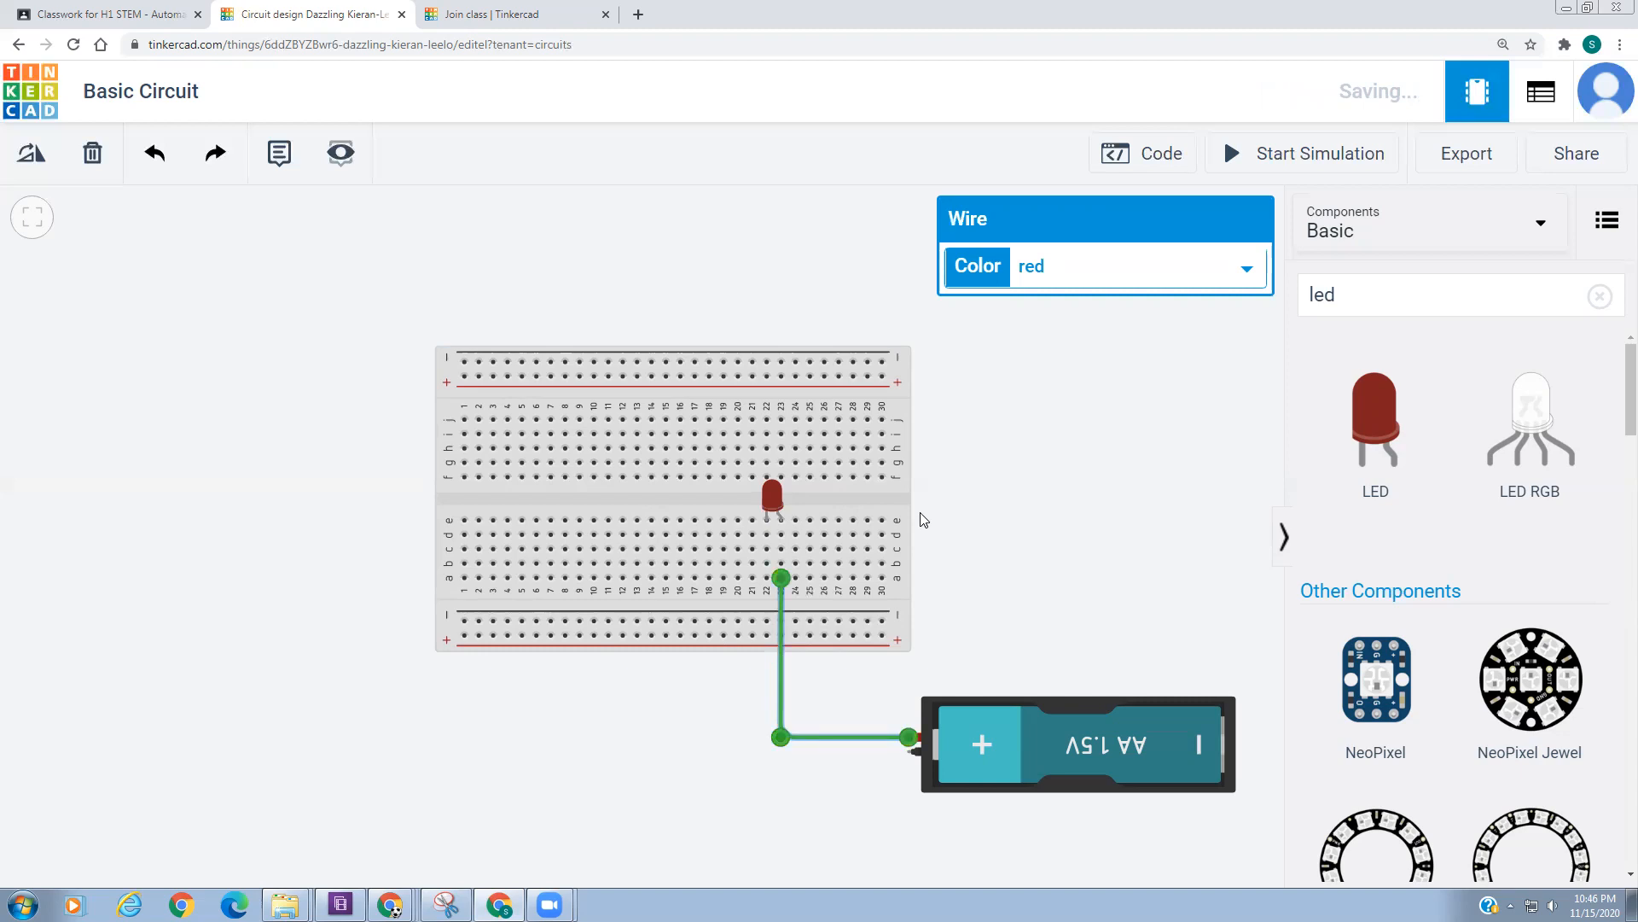
pyautogui.press('6')
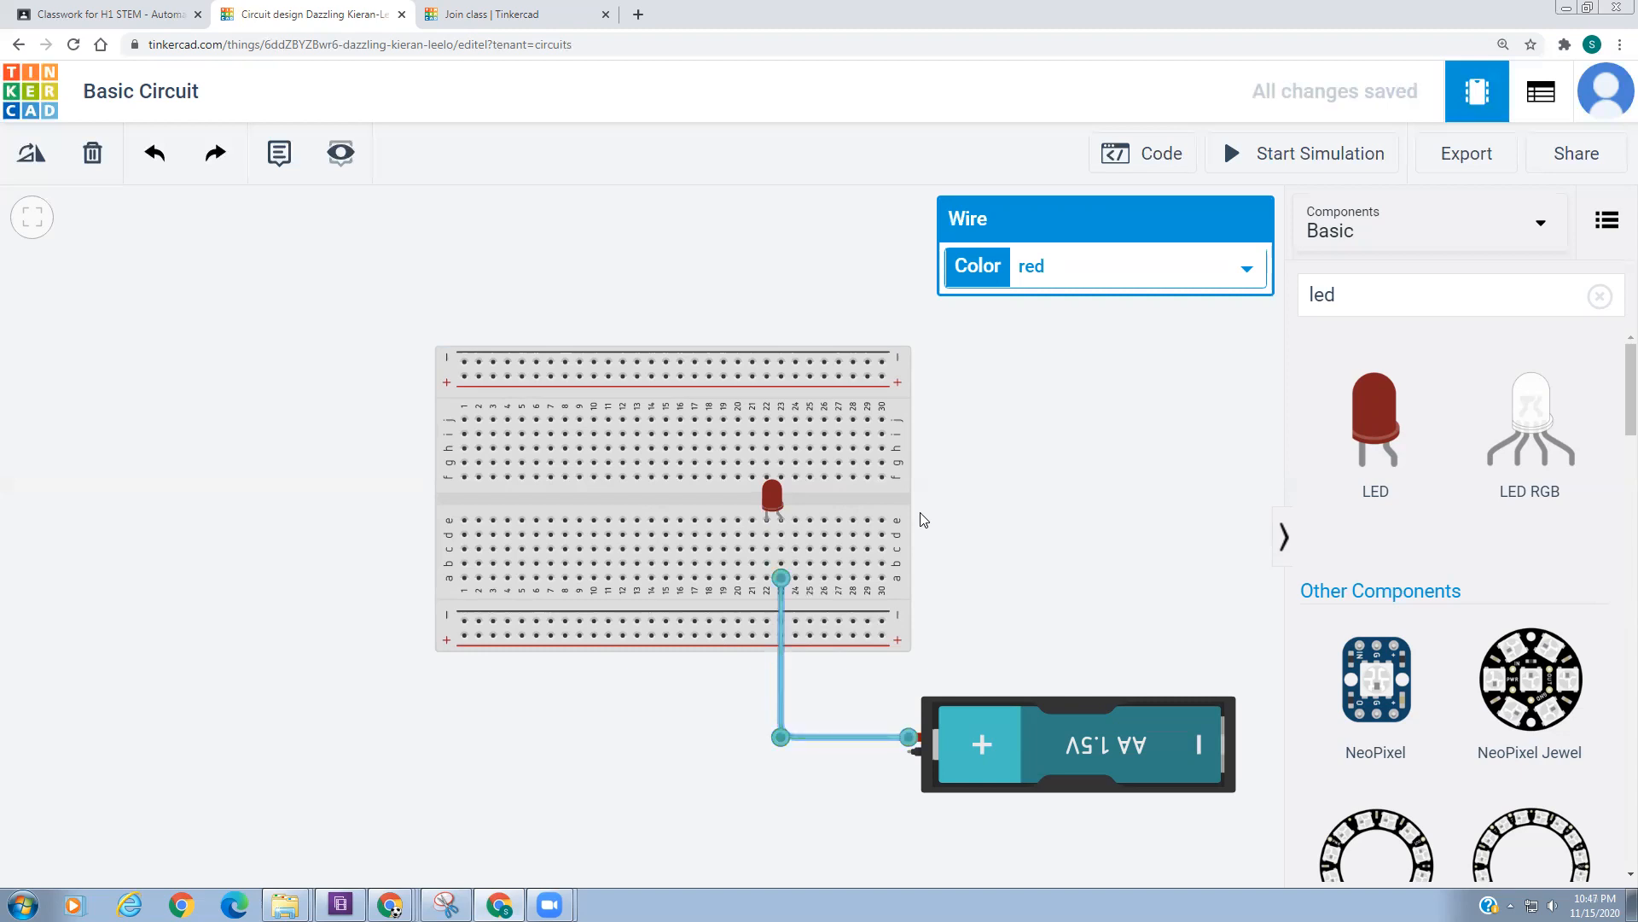
pyautogui.press('1')
pyautogui.press('2')
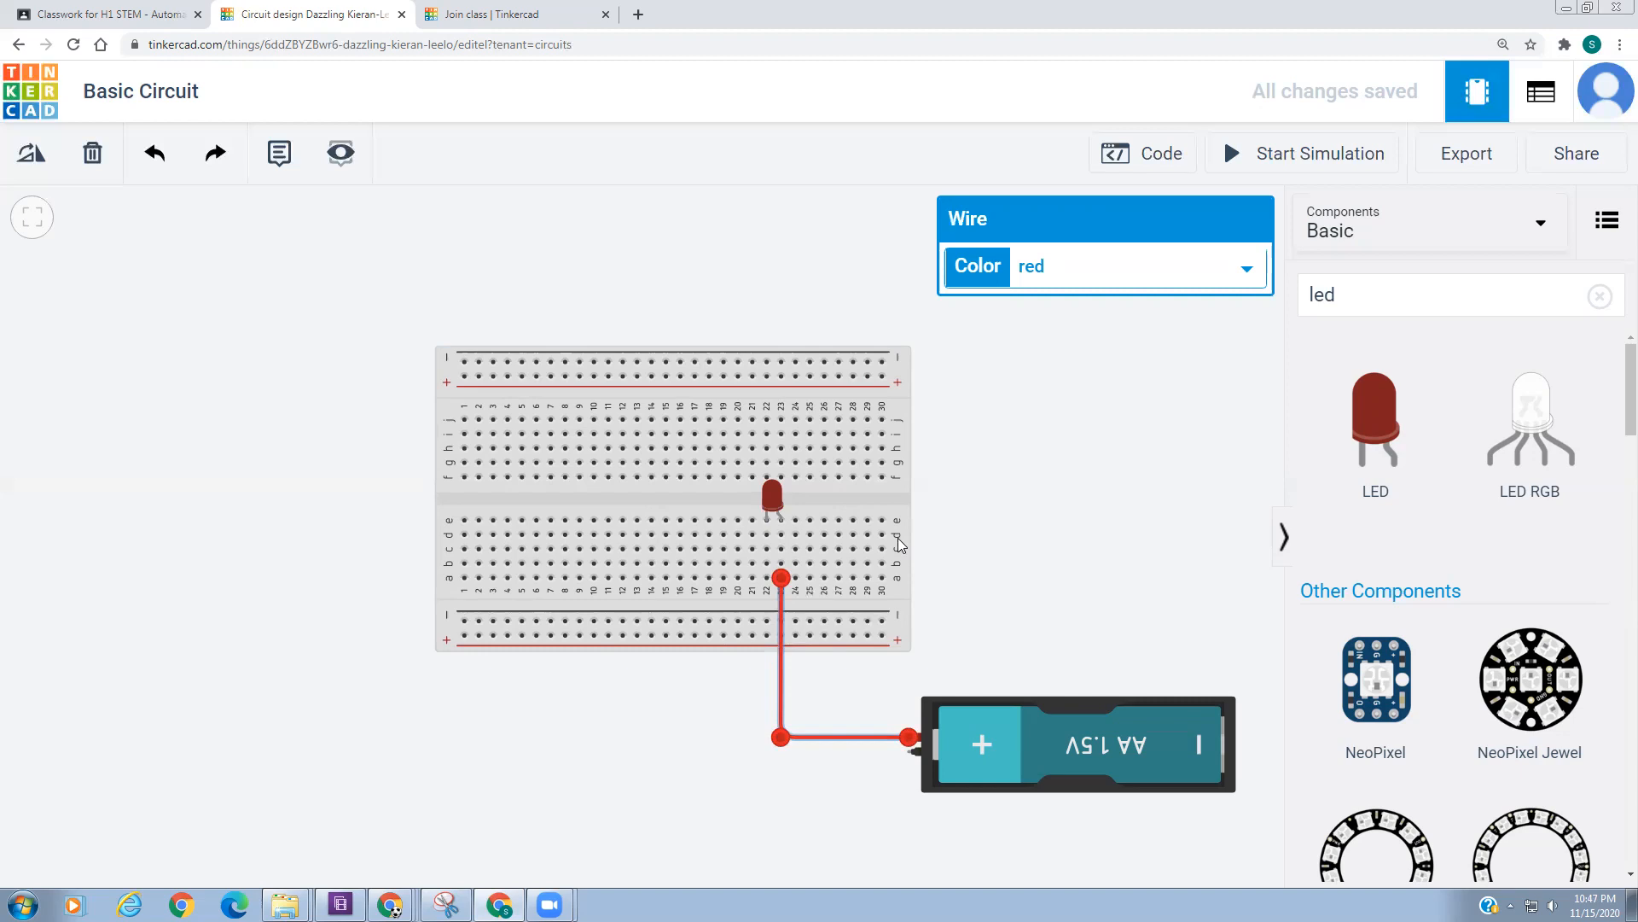
# - Wire the battery's negative terminal to breadboard hole a22 with one right-angle bend and colour the wire black
pyautogui.click(910, 752)
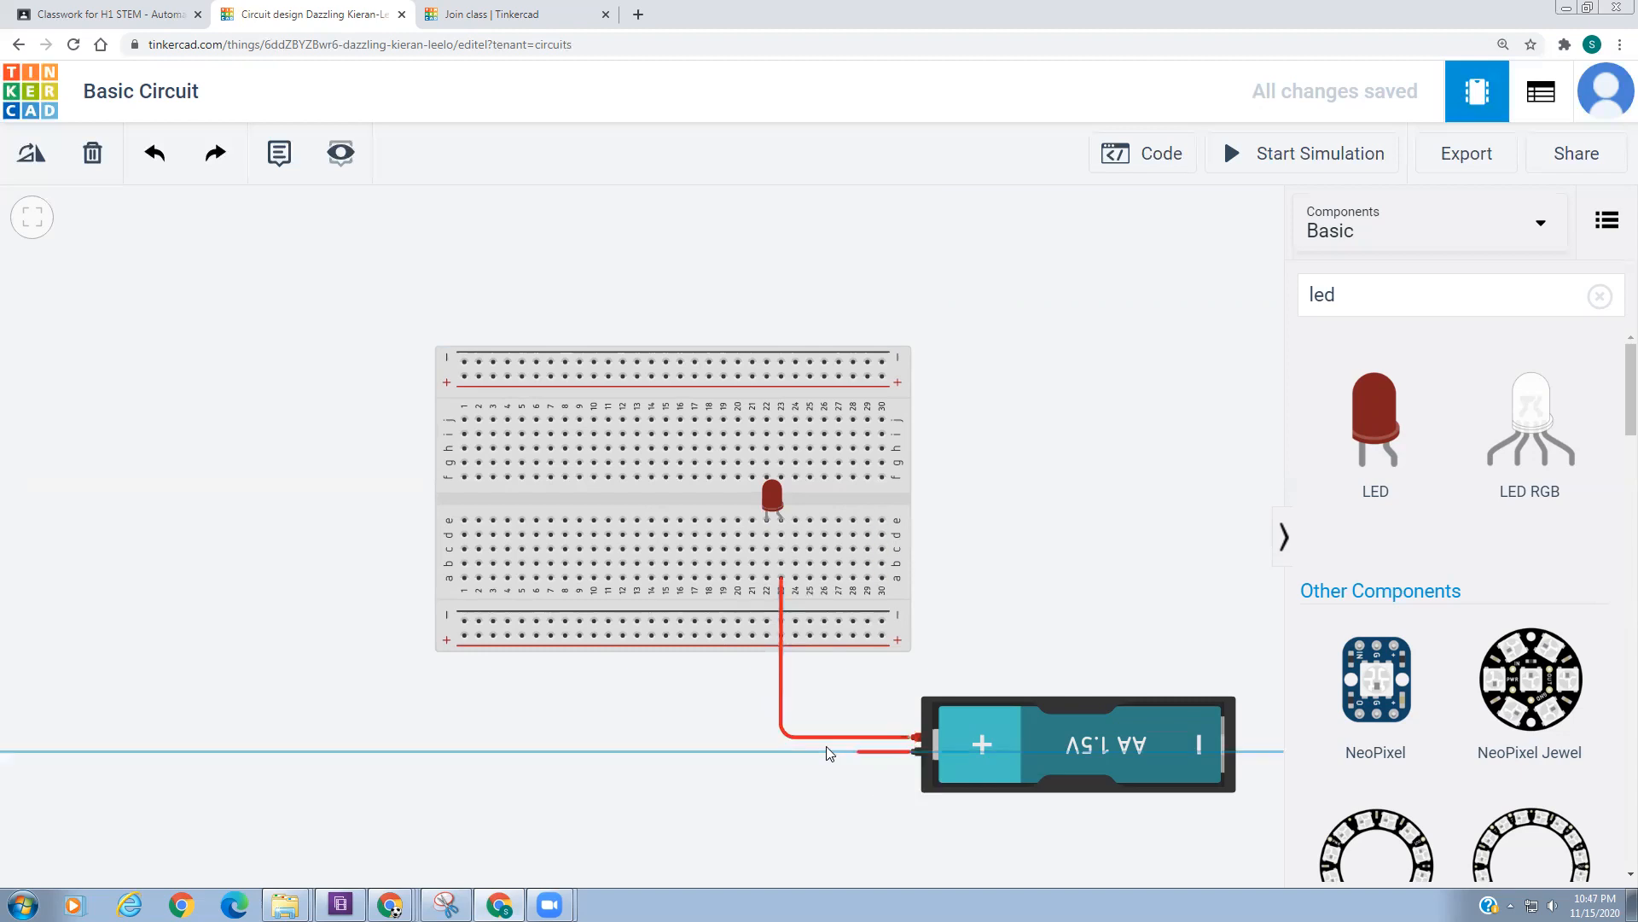
pyautogui.click(761, 752)
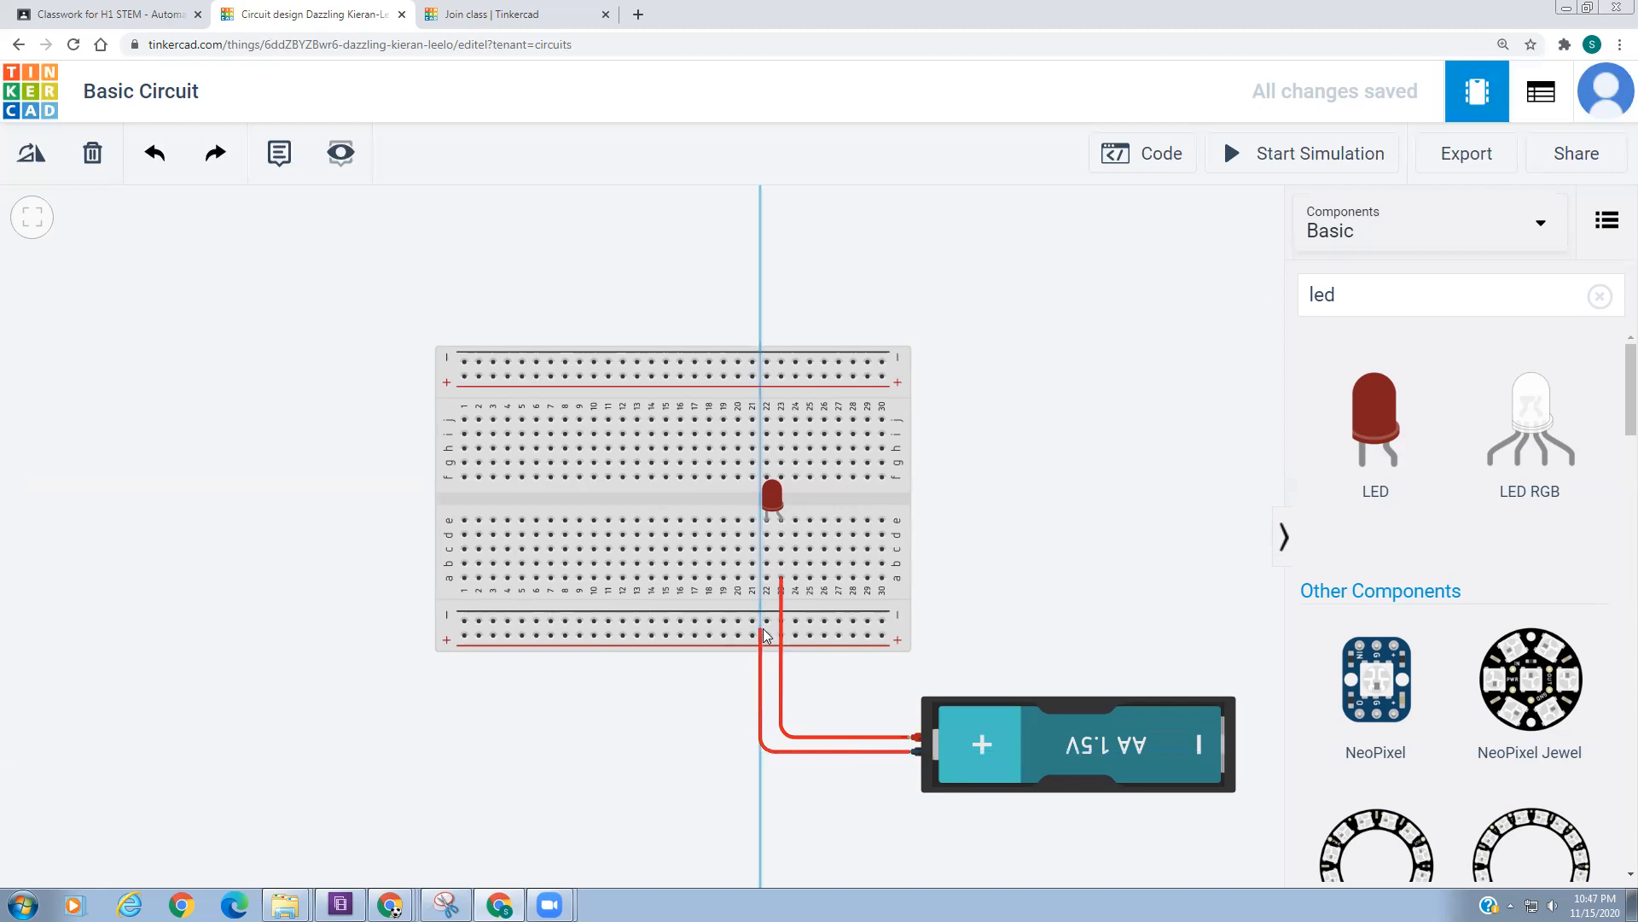
pyautogui.click(766, 578)
pyautogui.moveTo(761, 752); pyautogui.dragTo(767, 752)
pyautogui.press('0')
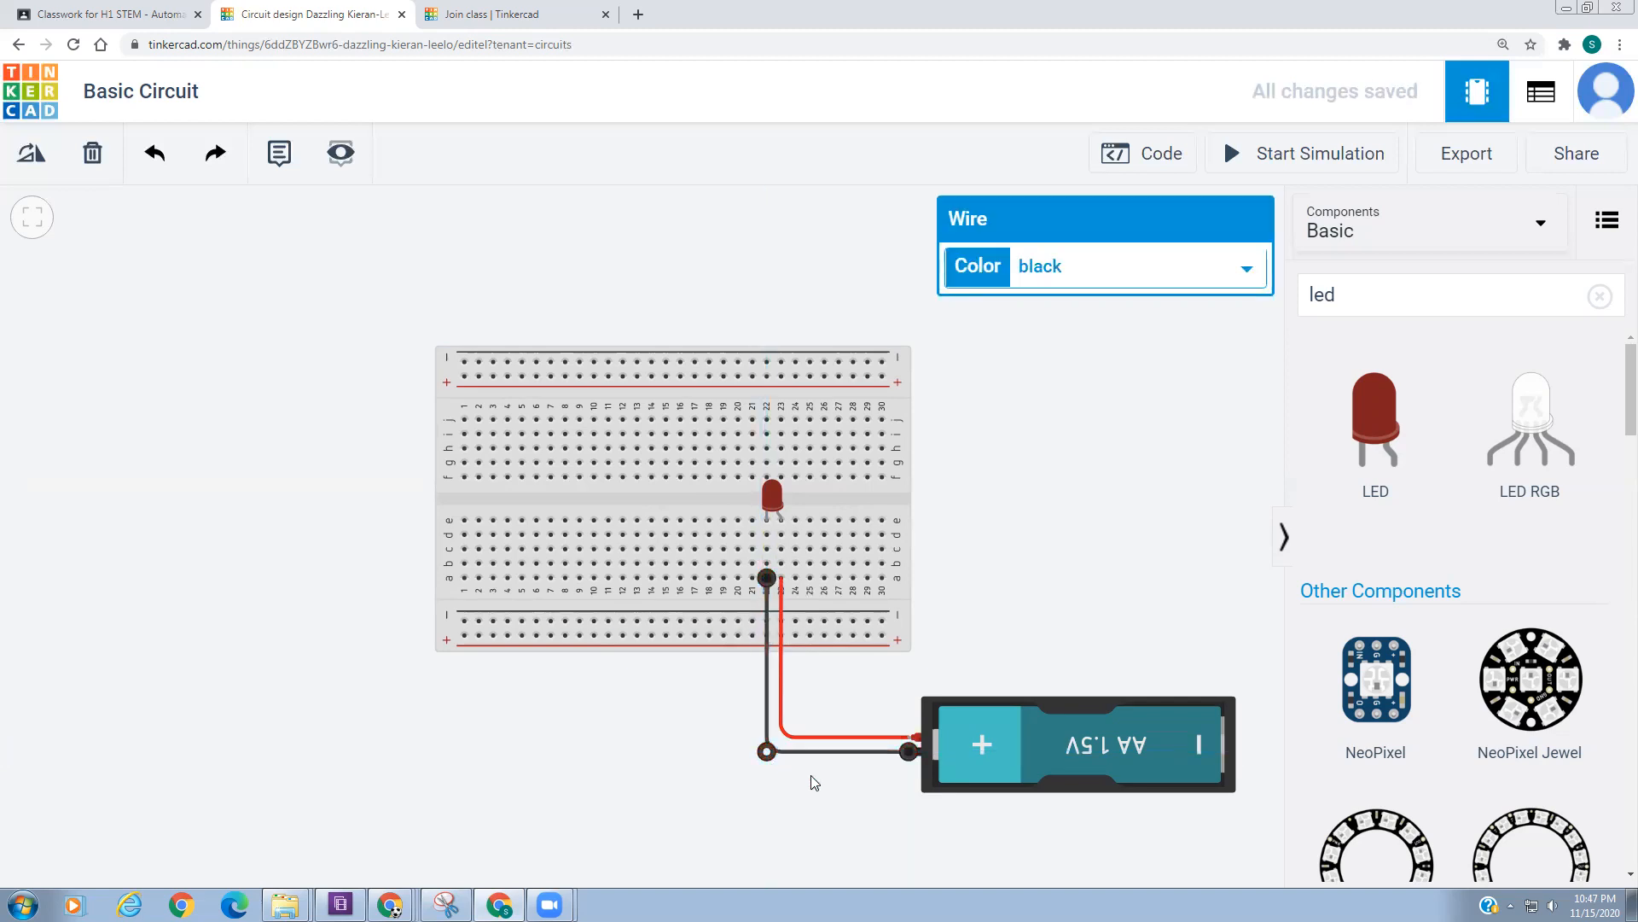
pyautogui.click(817, 804)
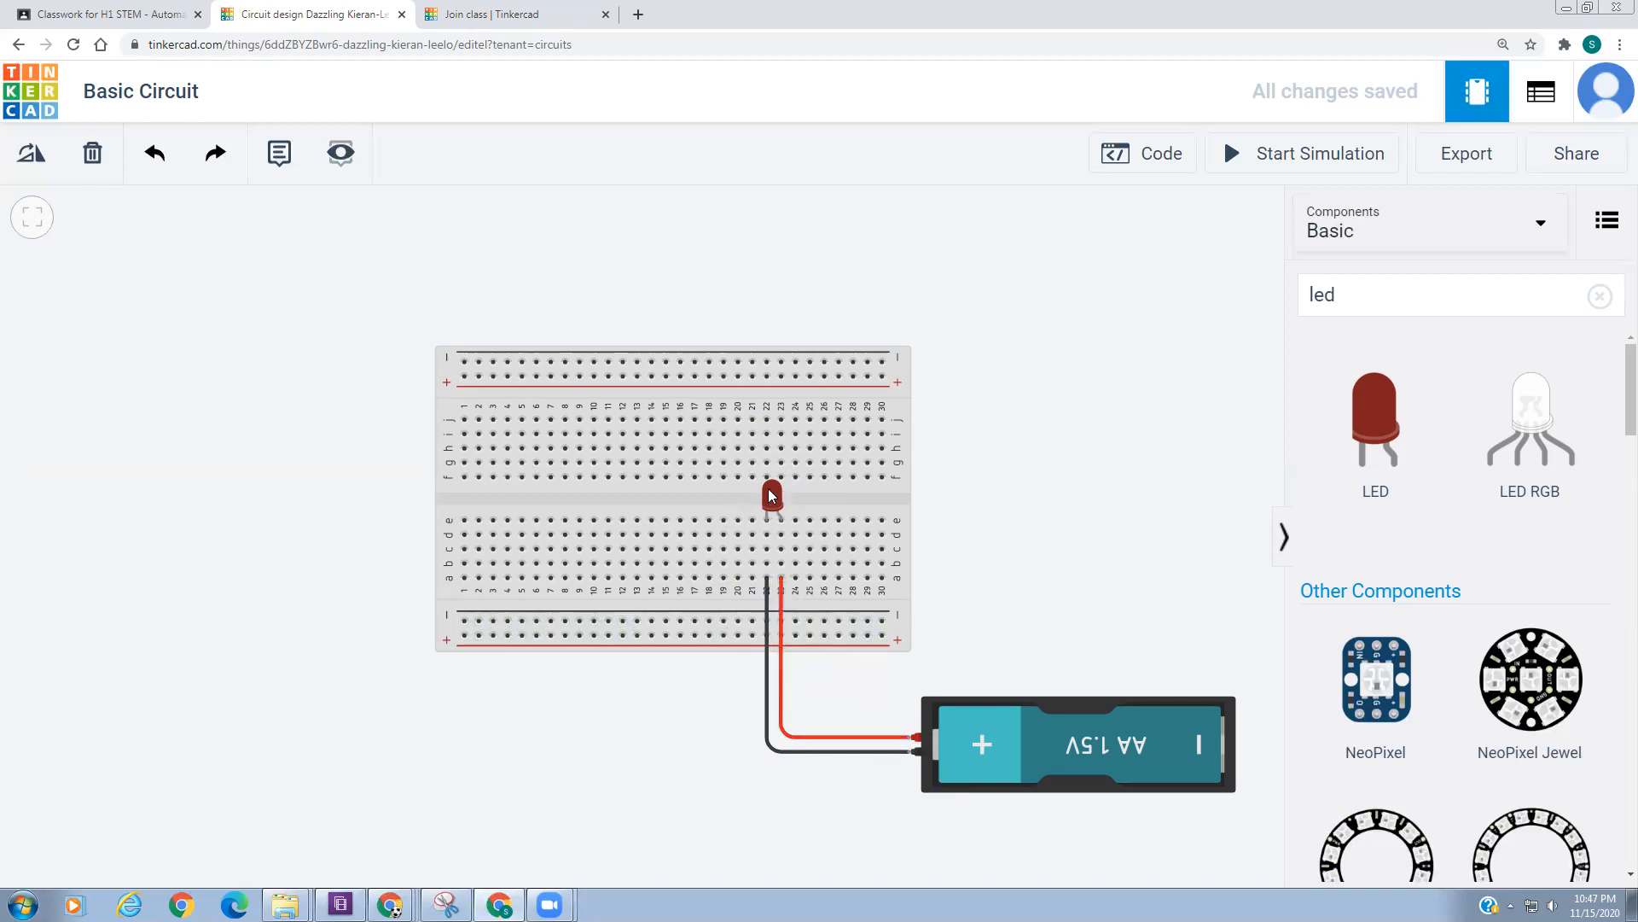
# - Run the circuit simulation, stop it, and run it again to check the LED
pyautogui.click(1260, 156)
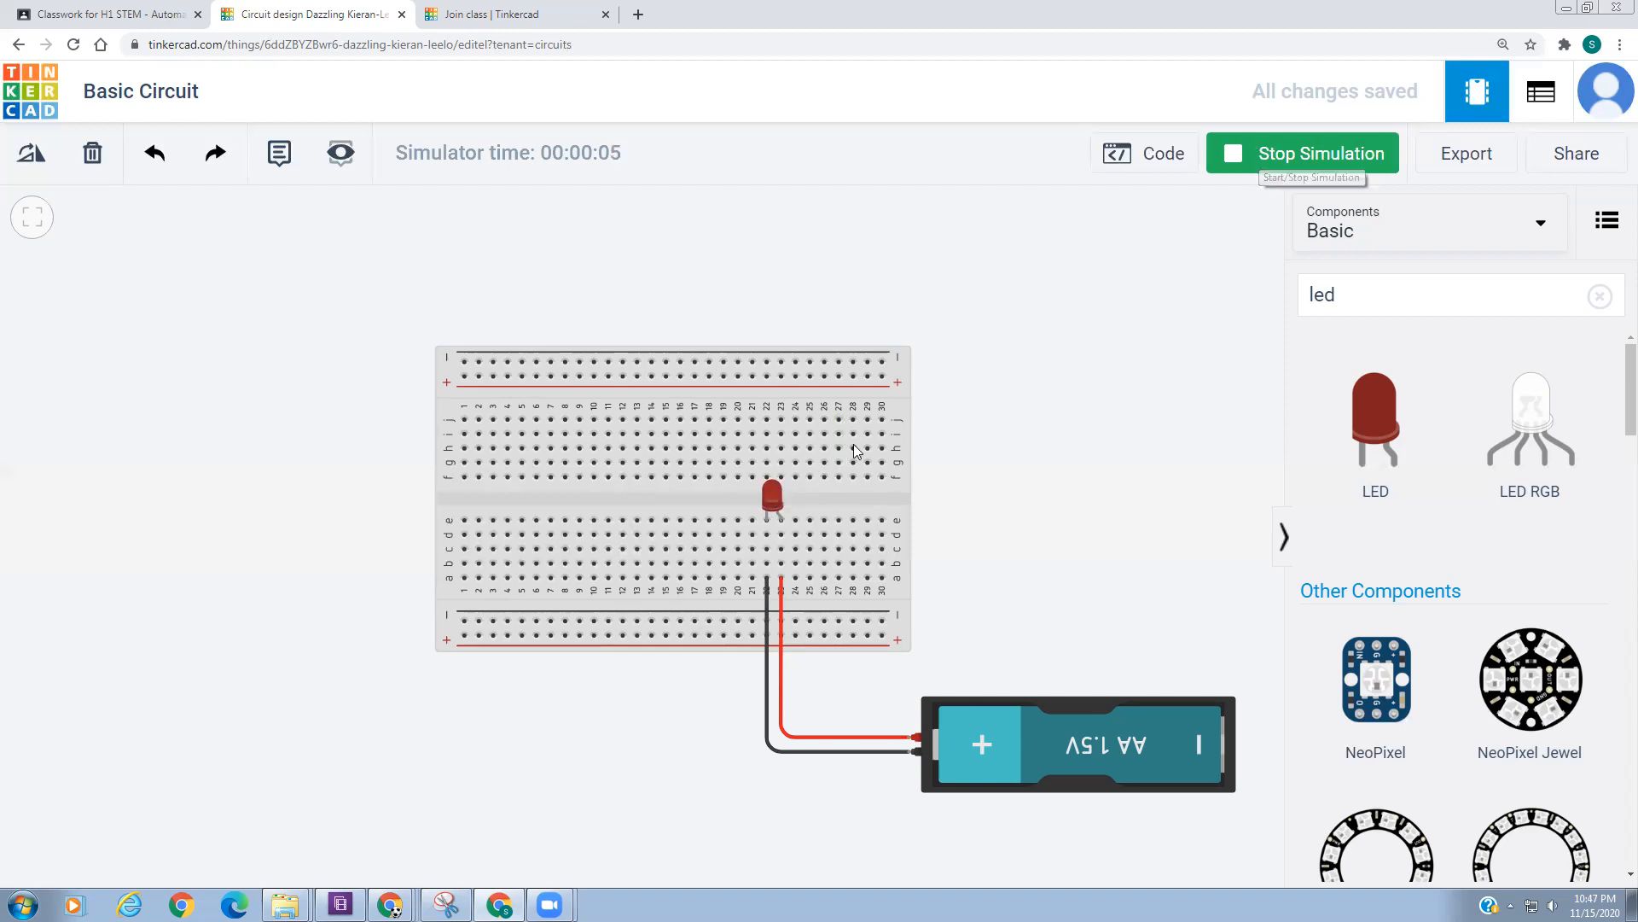
pyautogui.click(1266, 161)
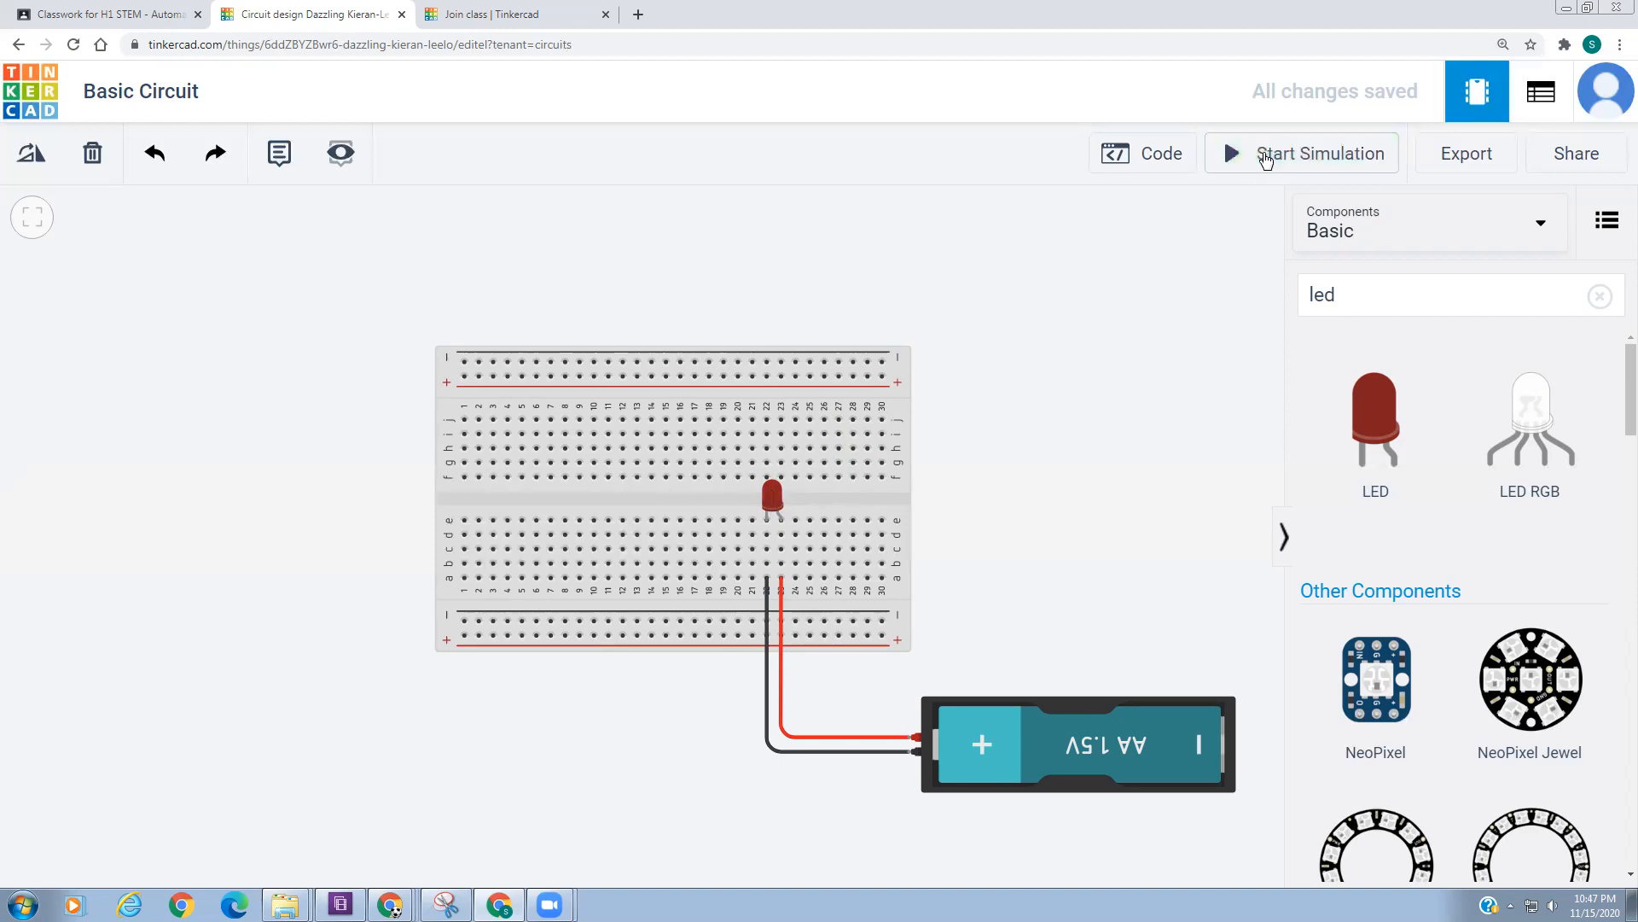
pyautogui.click(1266, 161)
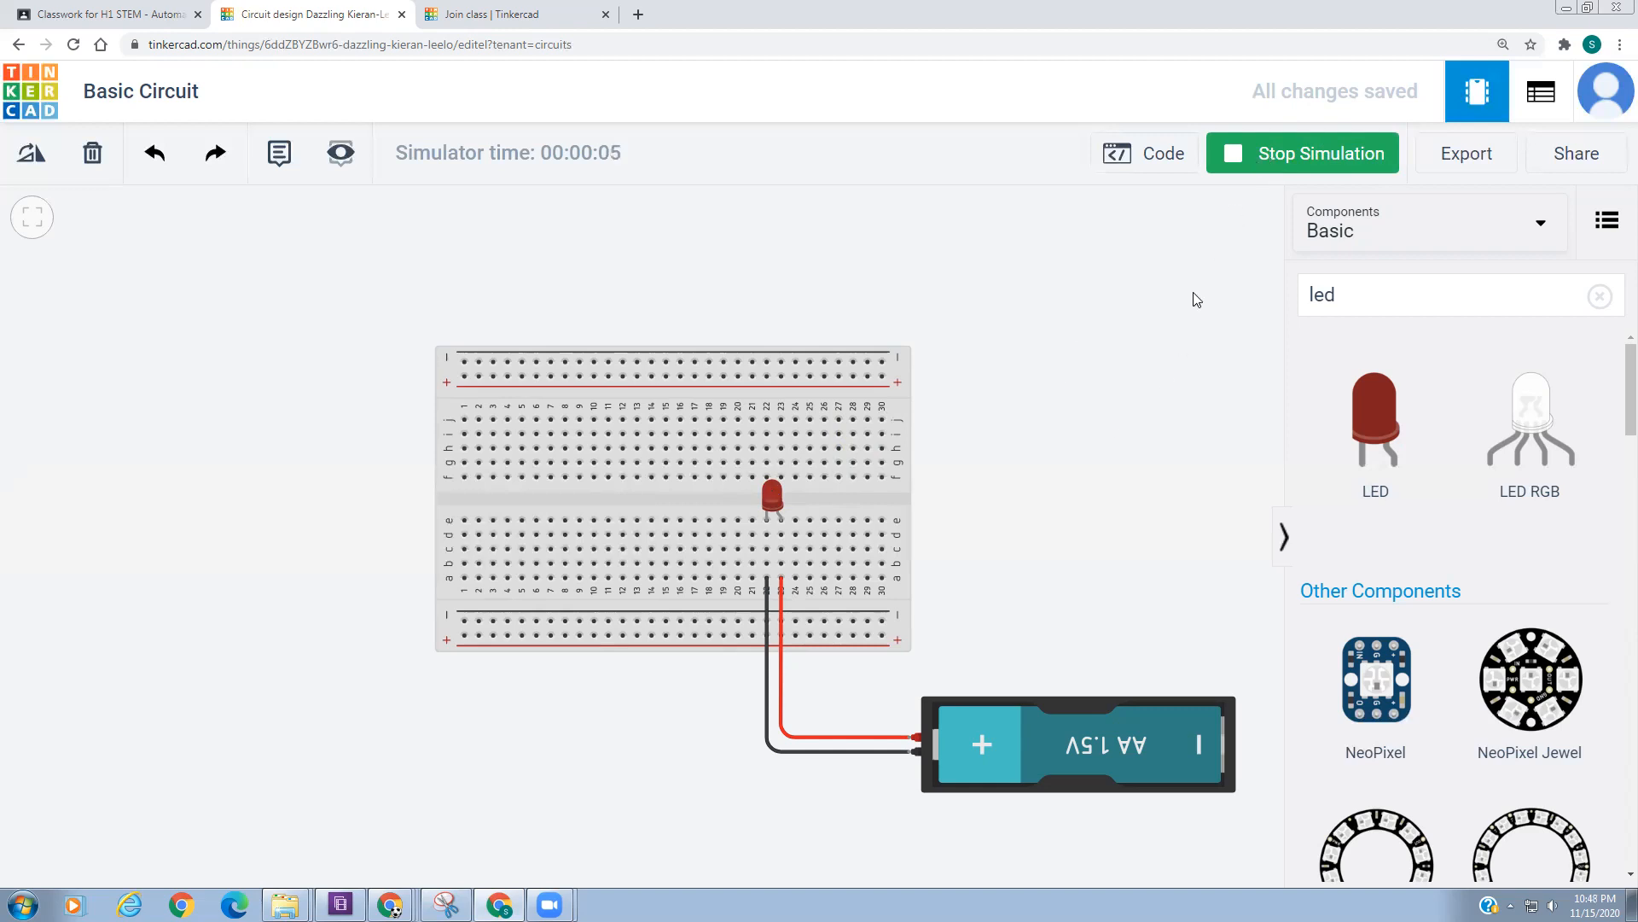
# - Return to the dashboard, create a new circuit and name it "Basic Circuit w/button"
pyautogui.click(40, 94)
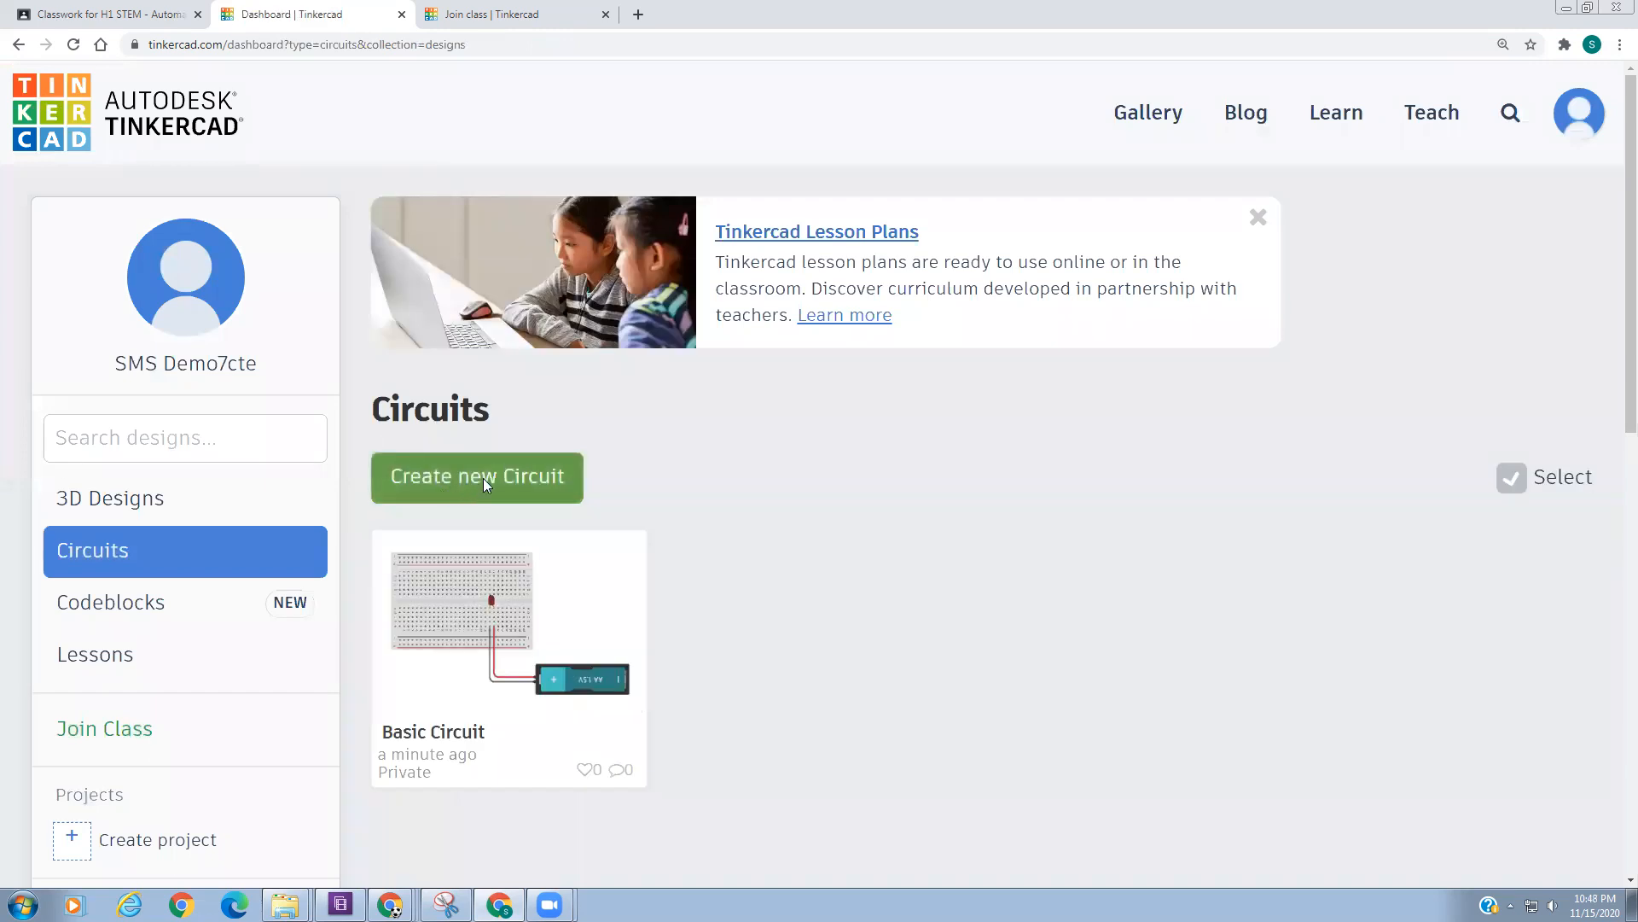
pyautogui.click(483, 478)
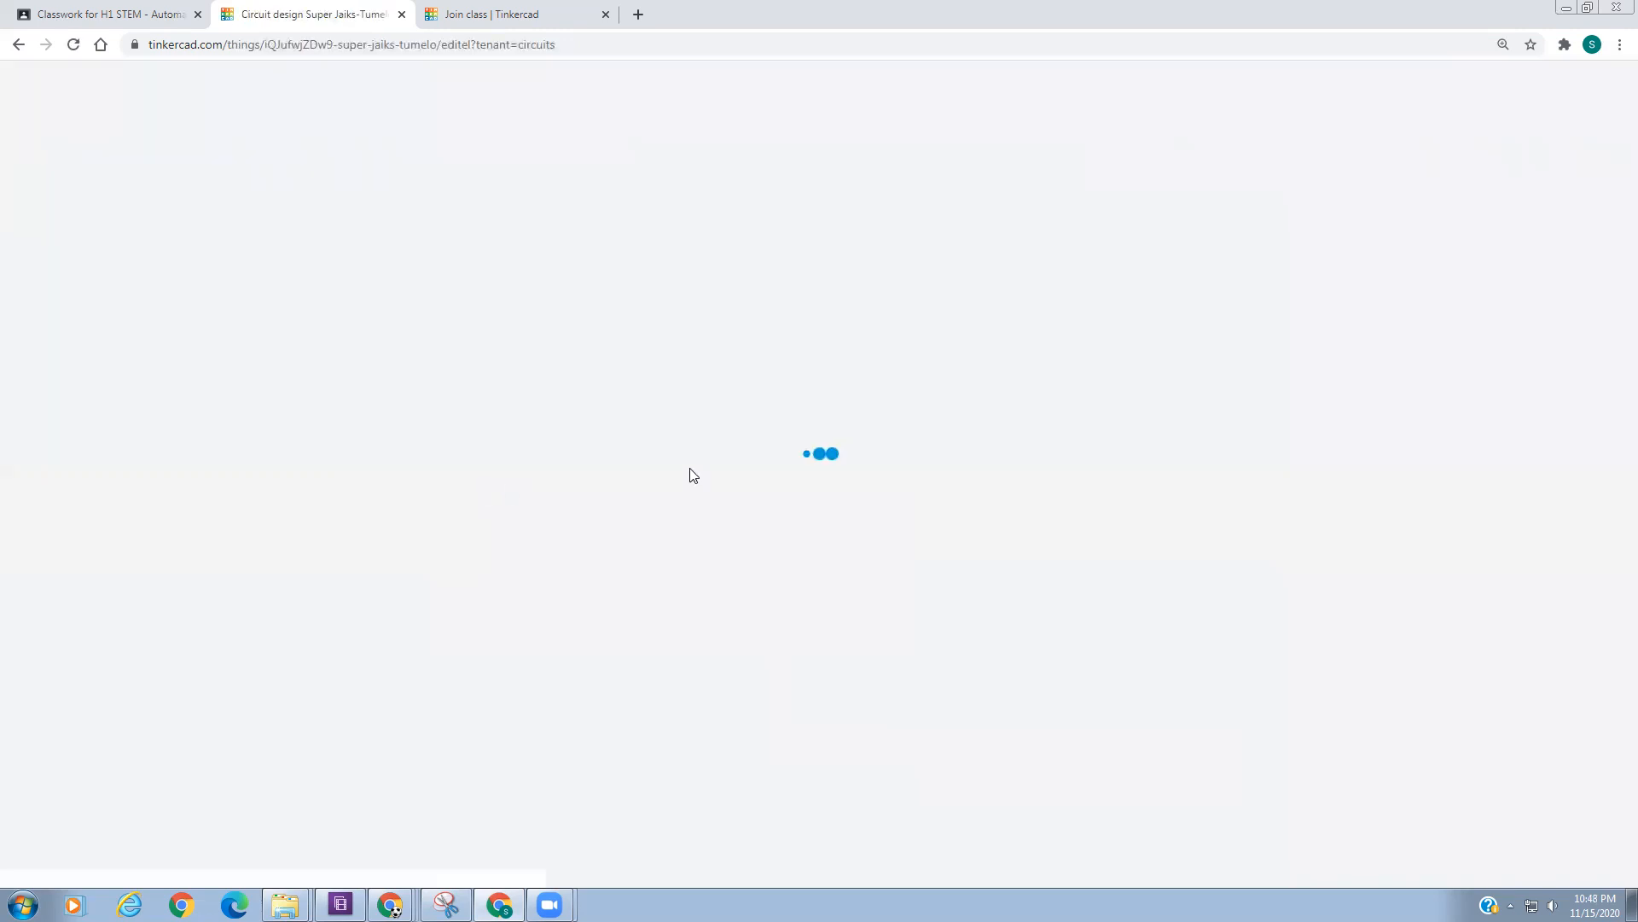
pyautogui.click(197, 93)
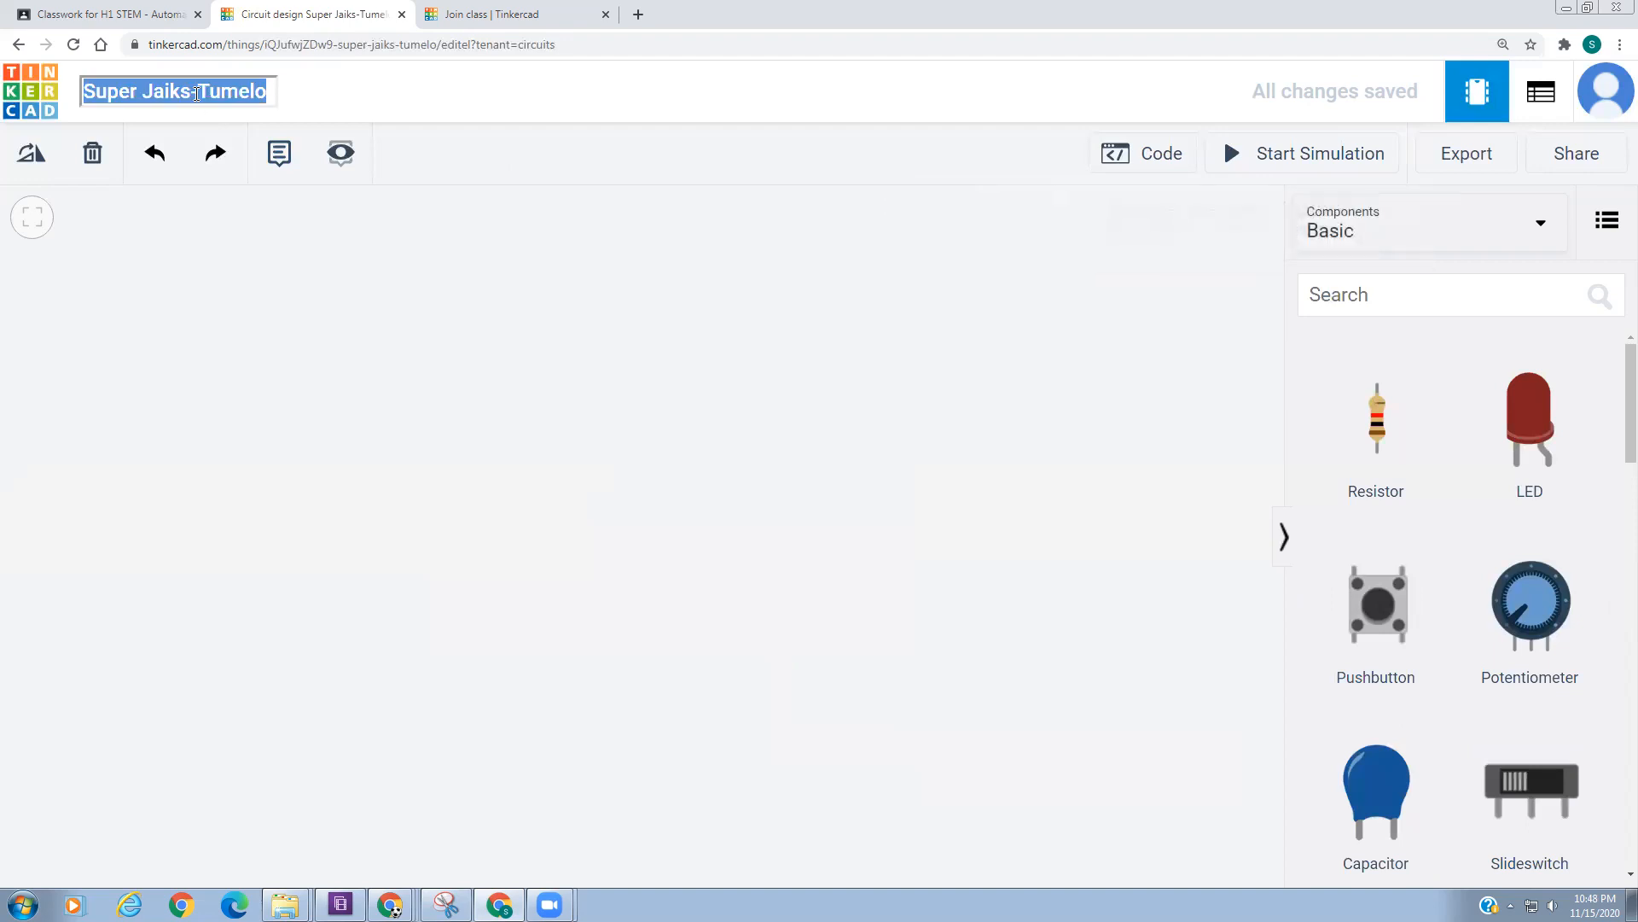
pyautogui.write('Basic Circuit')
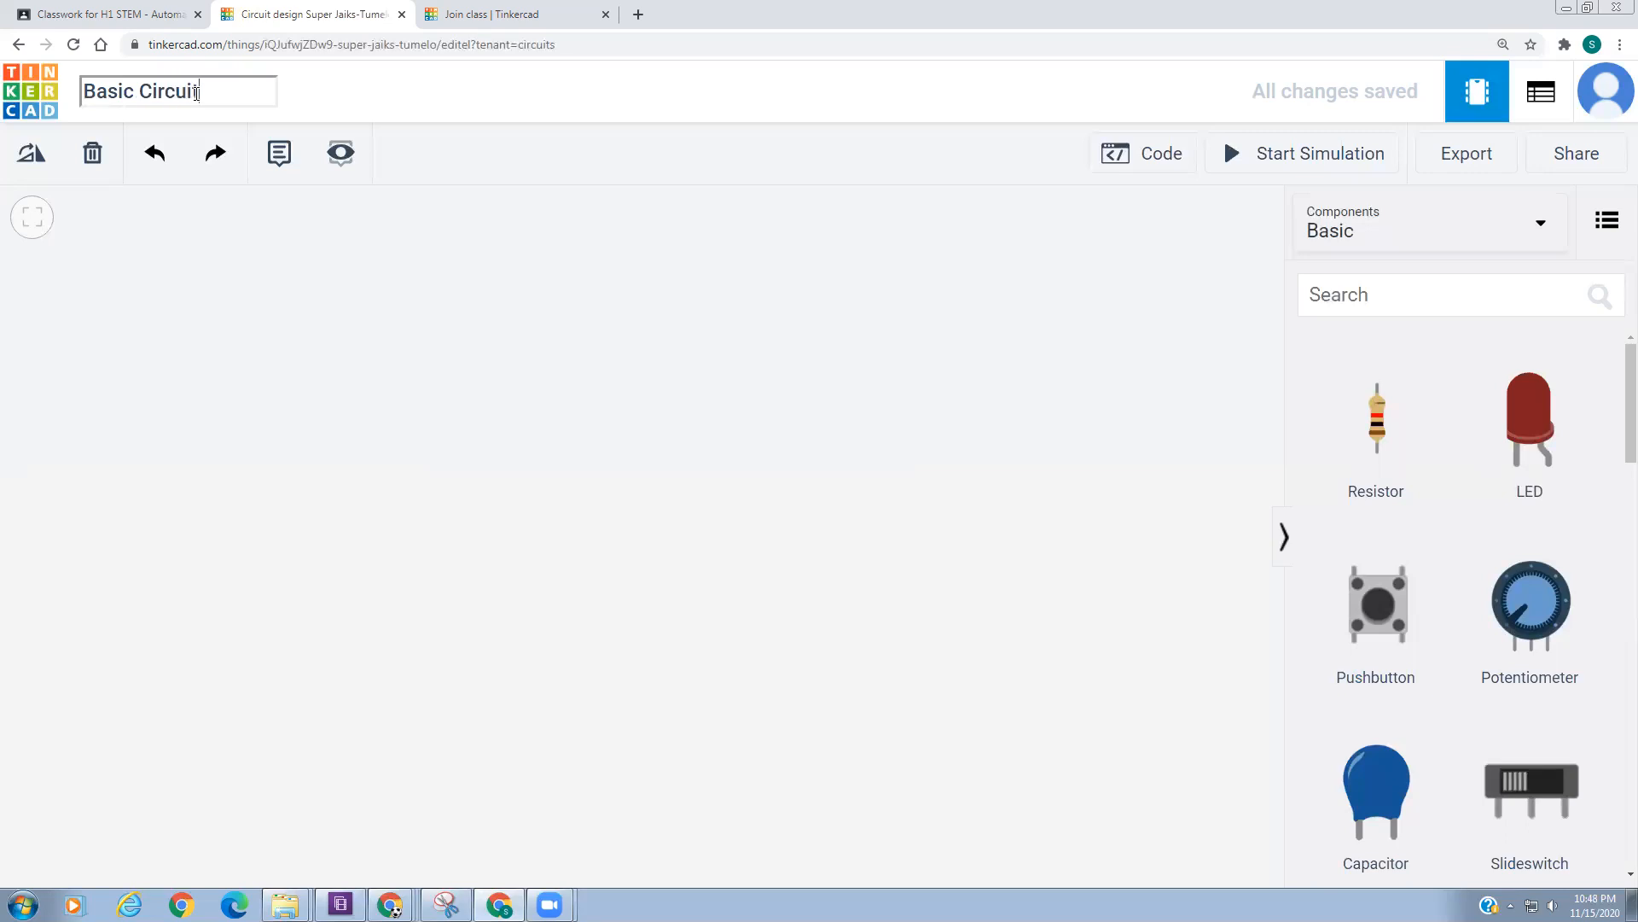
pyautogui.write(' w/button')
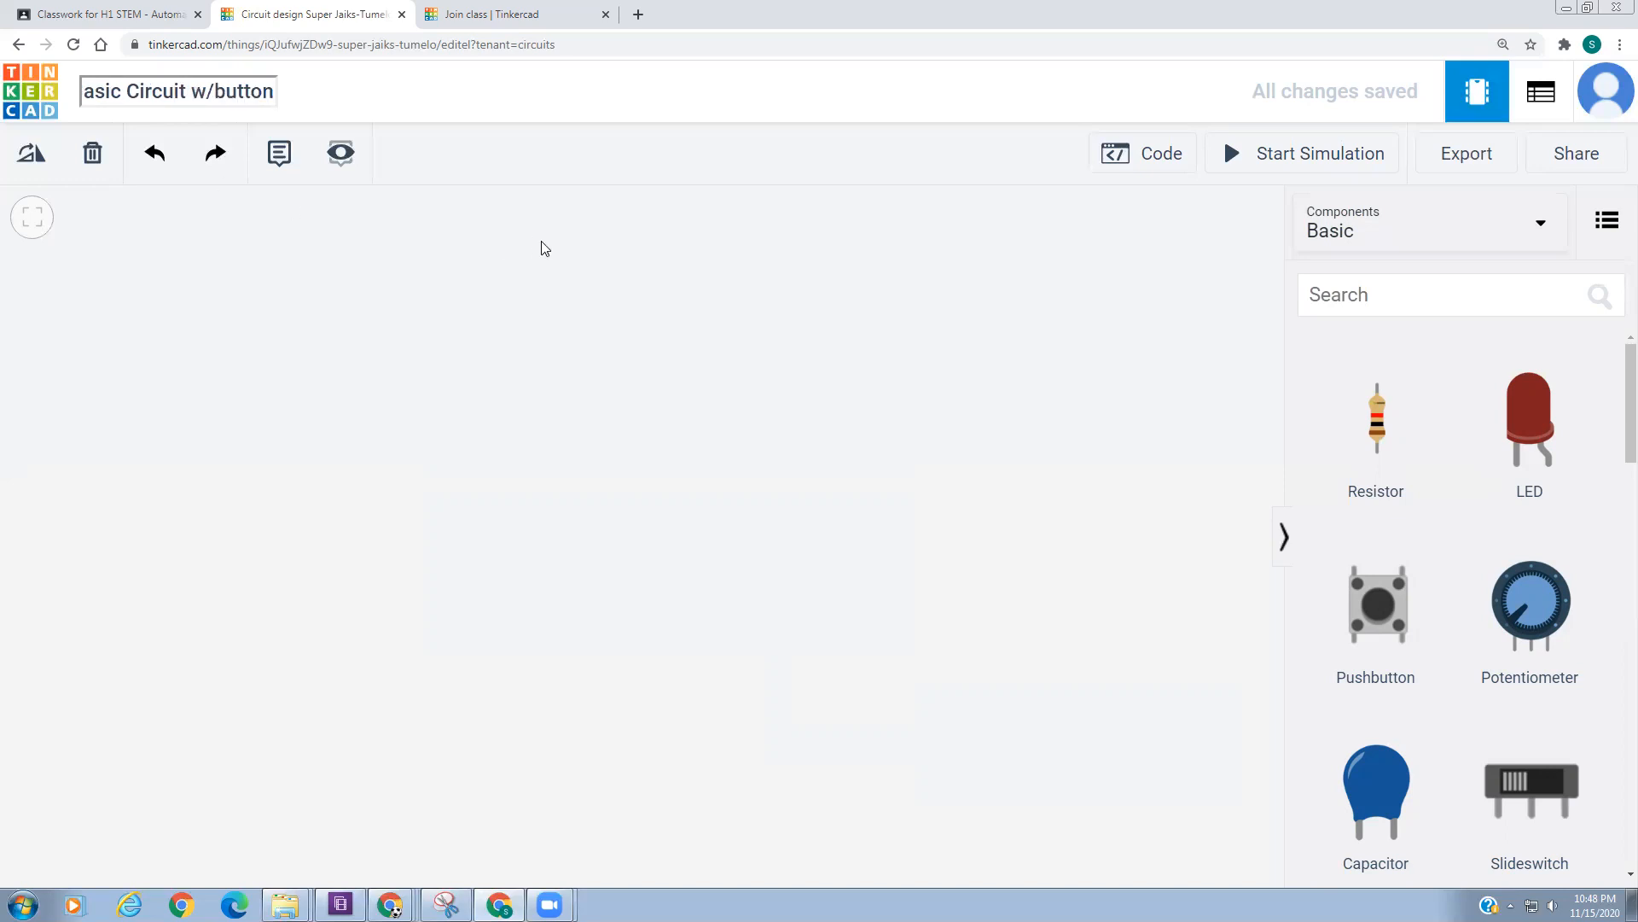
pyautogui.click(519, 256)
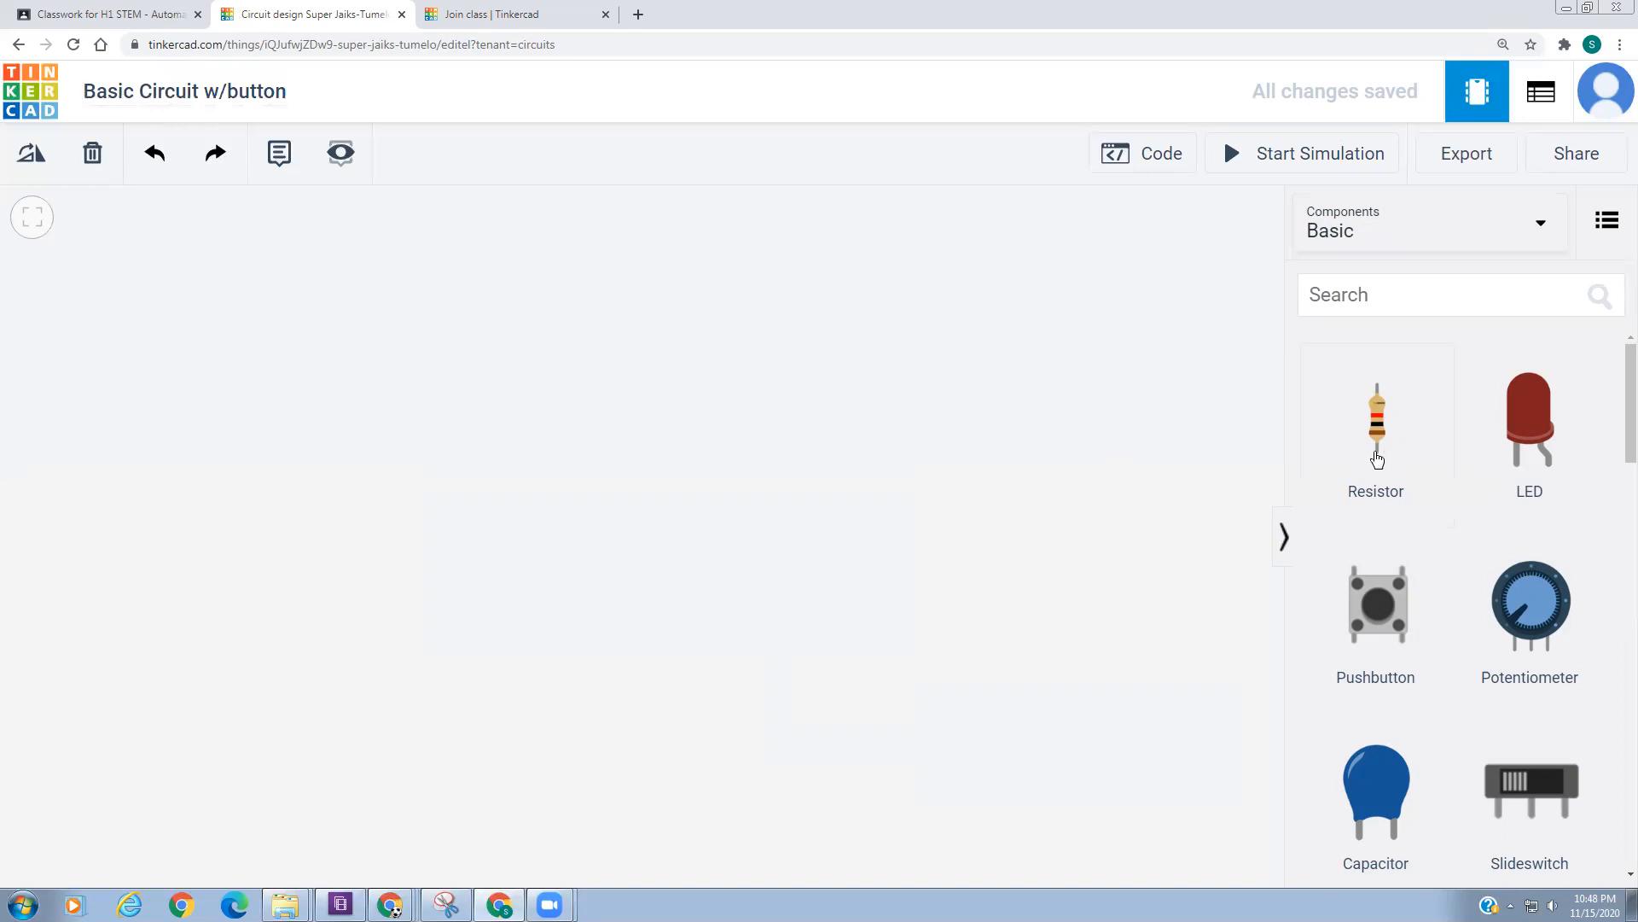
# - Search the components for "battery" and place a 1.5V Battery on the workplane
pyautogui.click(1379, 300)
pyautogui.write('batt')
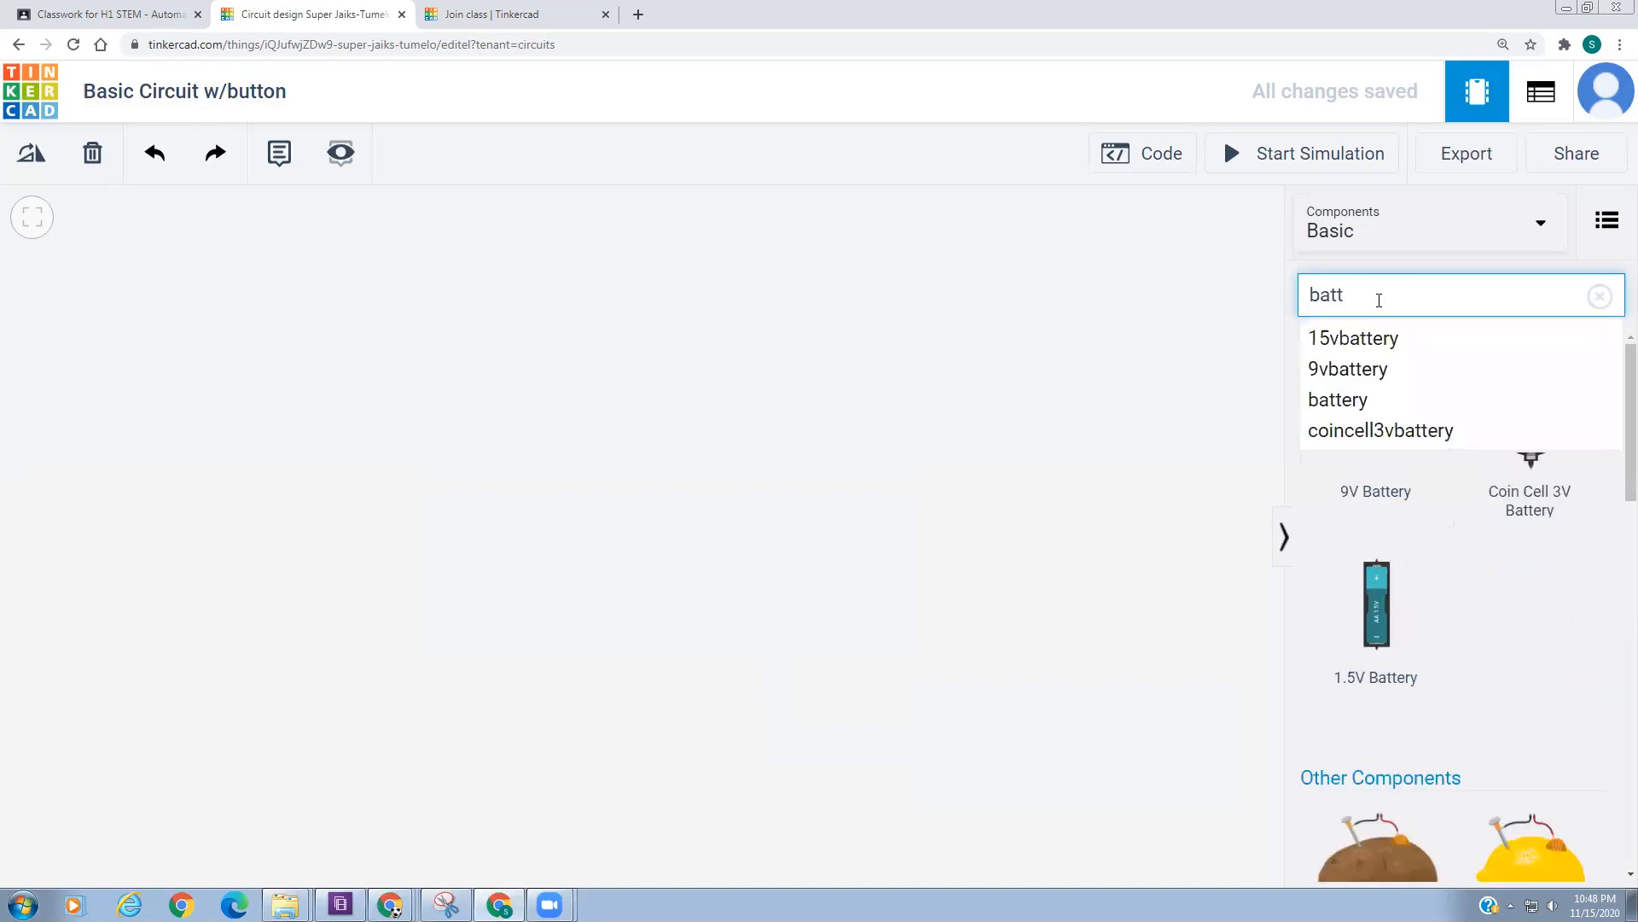
pyautogui.click(1328, 401)
pyautogui.moveTo(1388, 625); pyautogui.dragTo(1092, 527)
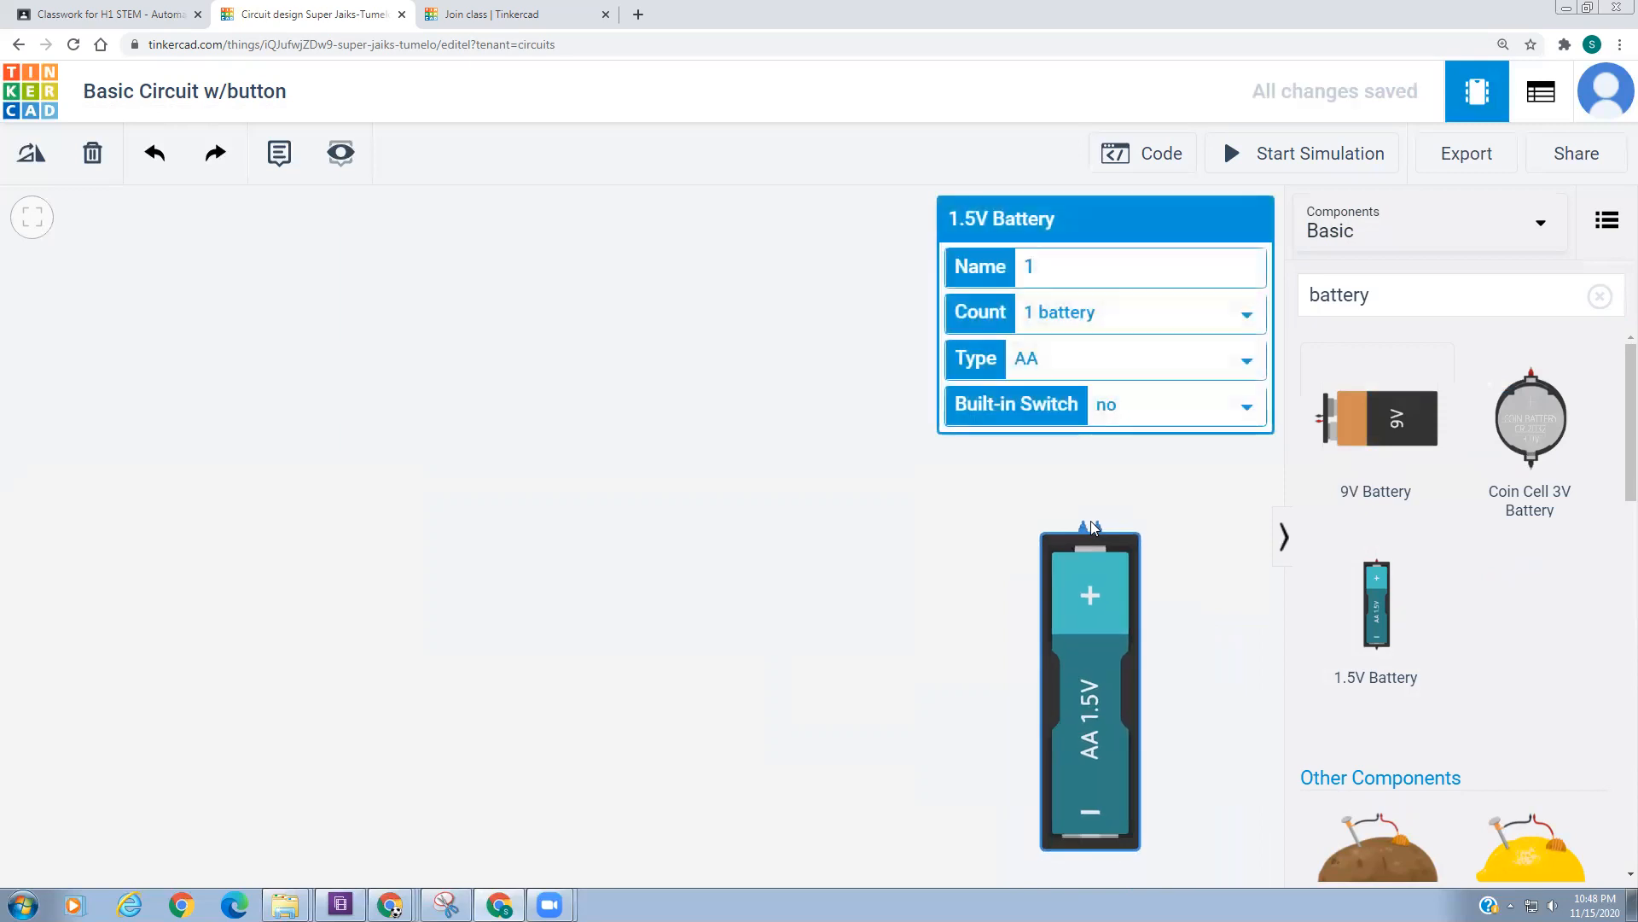
# - Rotate the battery 270° clockwise so its terminals point left, and move it to the lower right of the workplane
pyautogui.press('r')
pyautogui.press('r')
pyautogui.press('r')
pyautogui.press('r')
pyautogui.press('r')
pyautogui.press('r')
pyautogui.press('r')
pyautogui.press('r')
pyautogui.press('r')
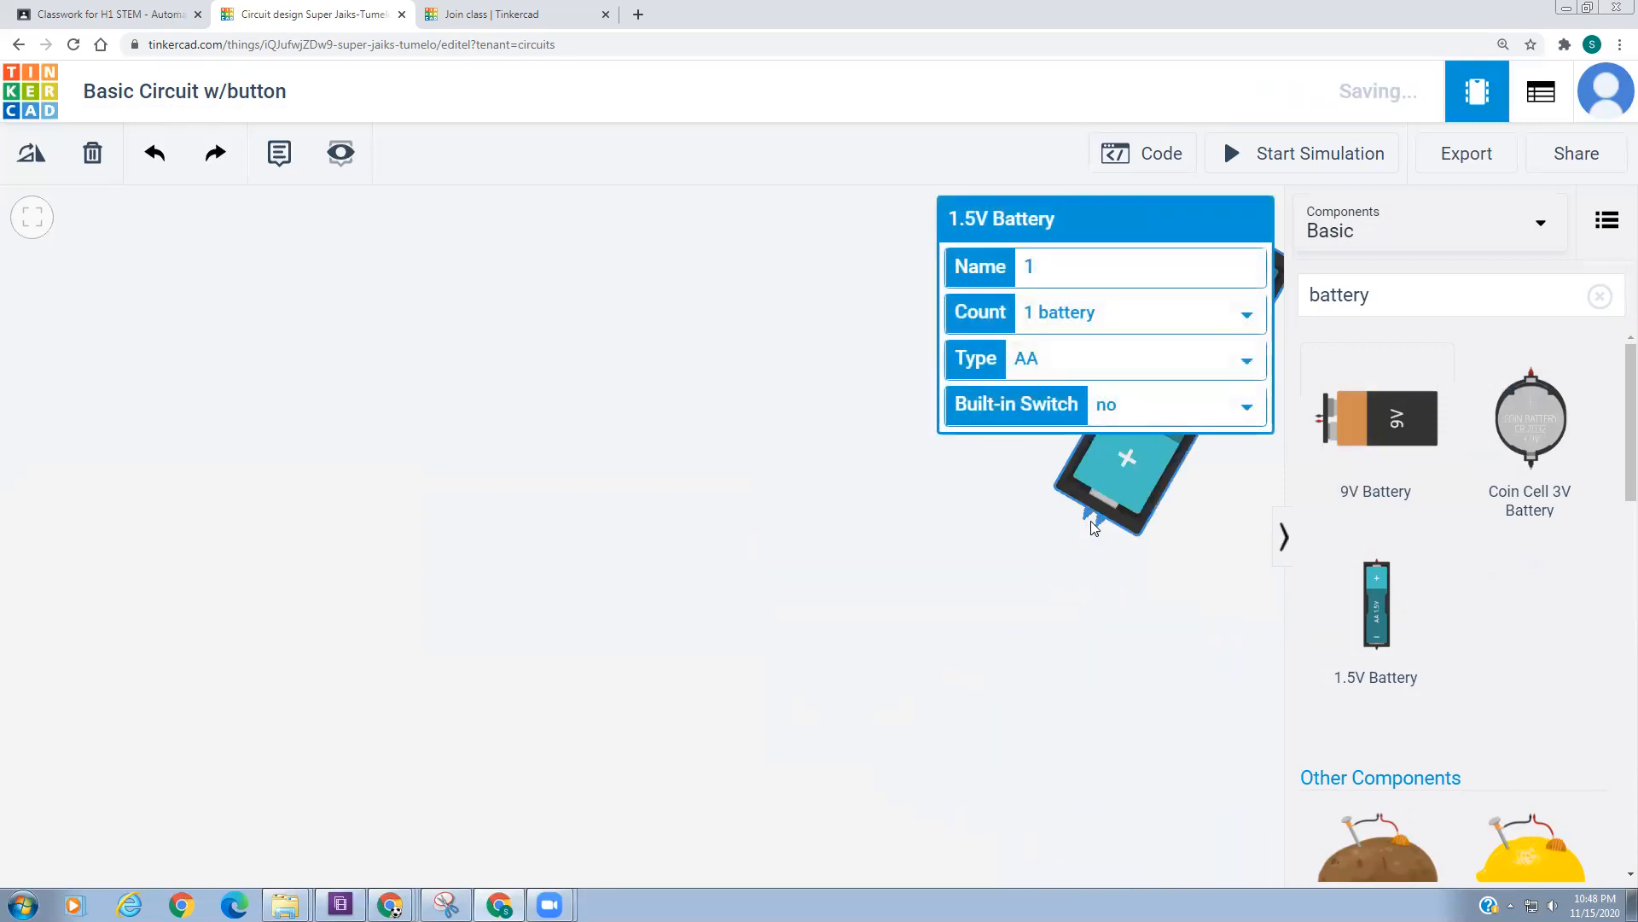
pyautogui.moveTo(1140, 539); pyautogui.dragTo(962, 797)
# - Search the components for "breadboard" and place a Breadboard Small above and to the left of the battery
pyautogui.click(1396, 295)
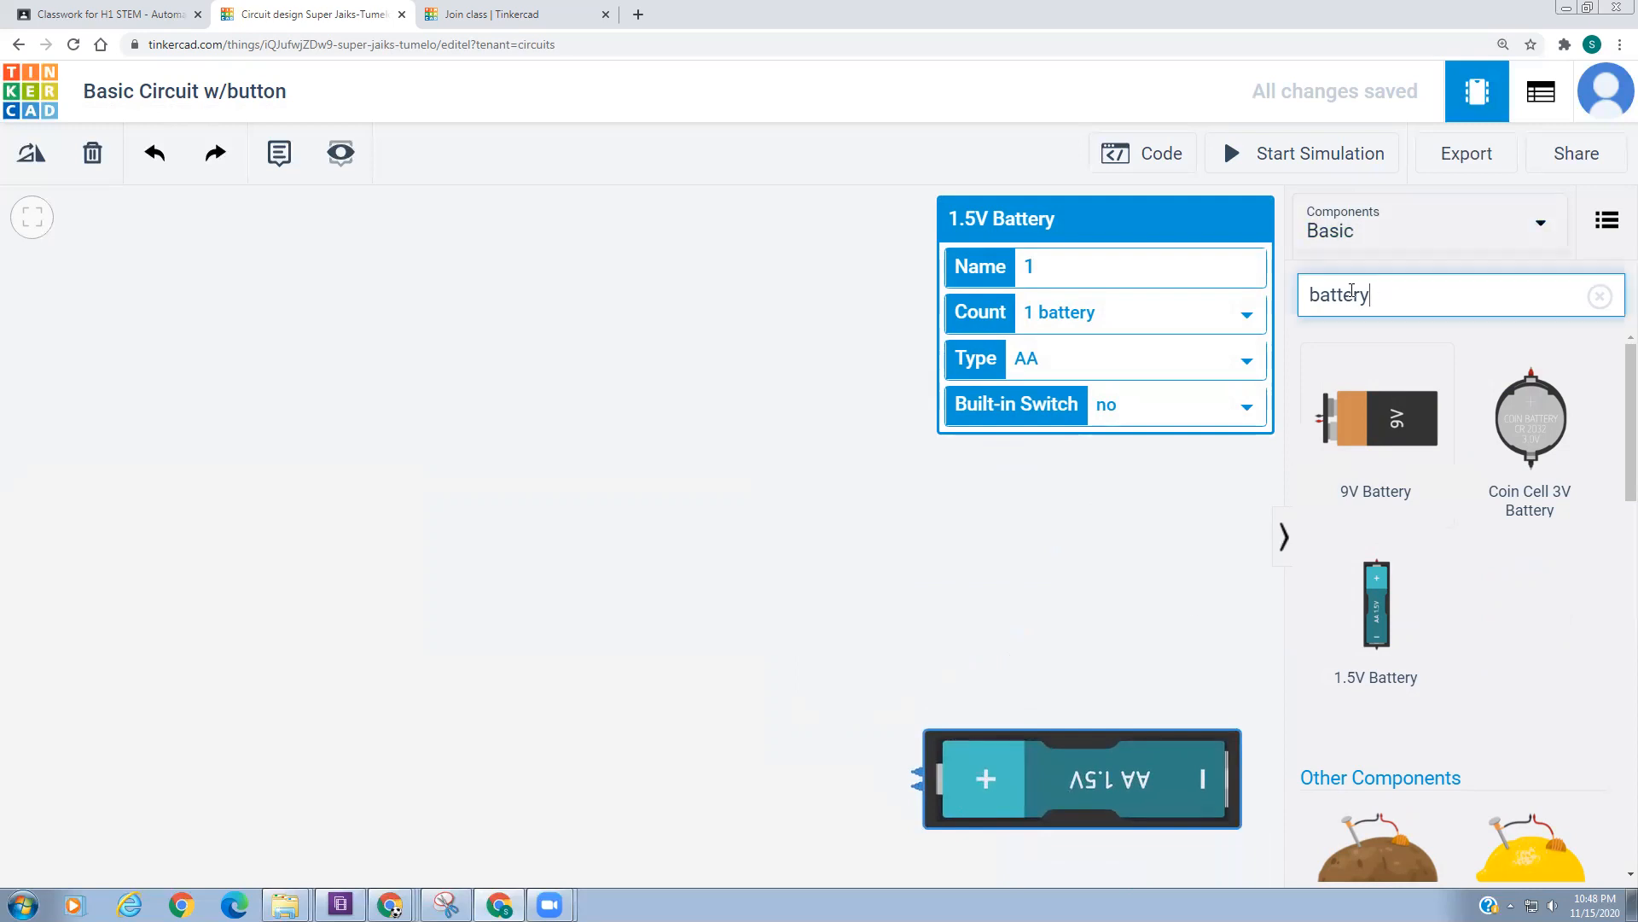
pyautogui.doubleClick(1379, 285)
pyautogui.write('bread')
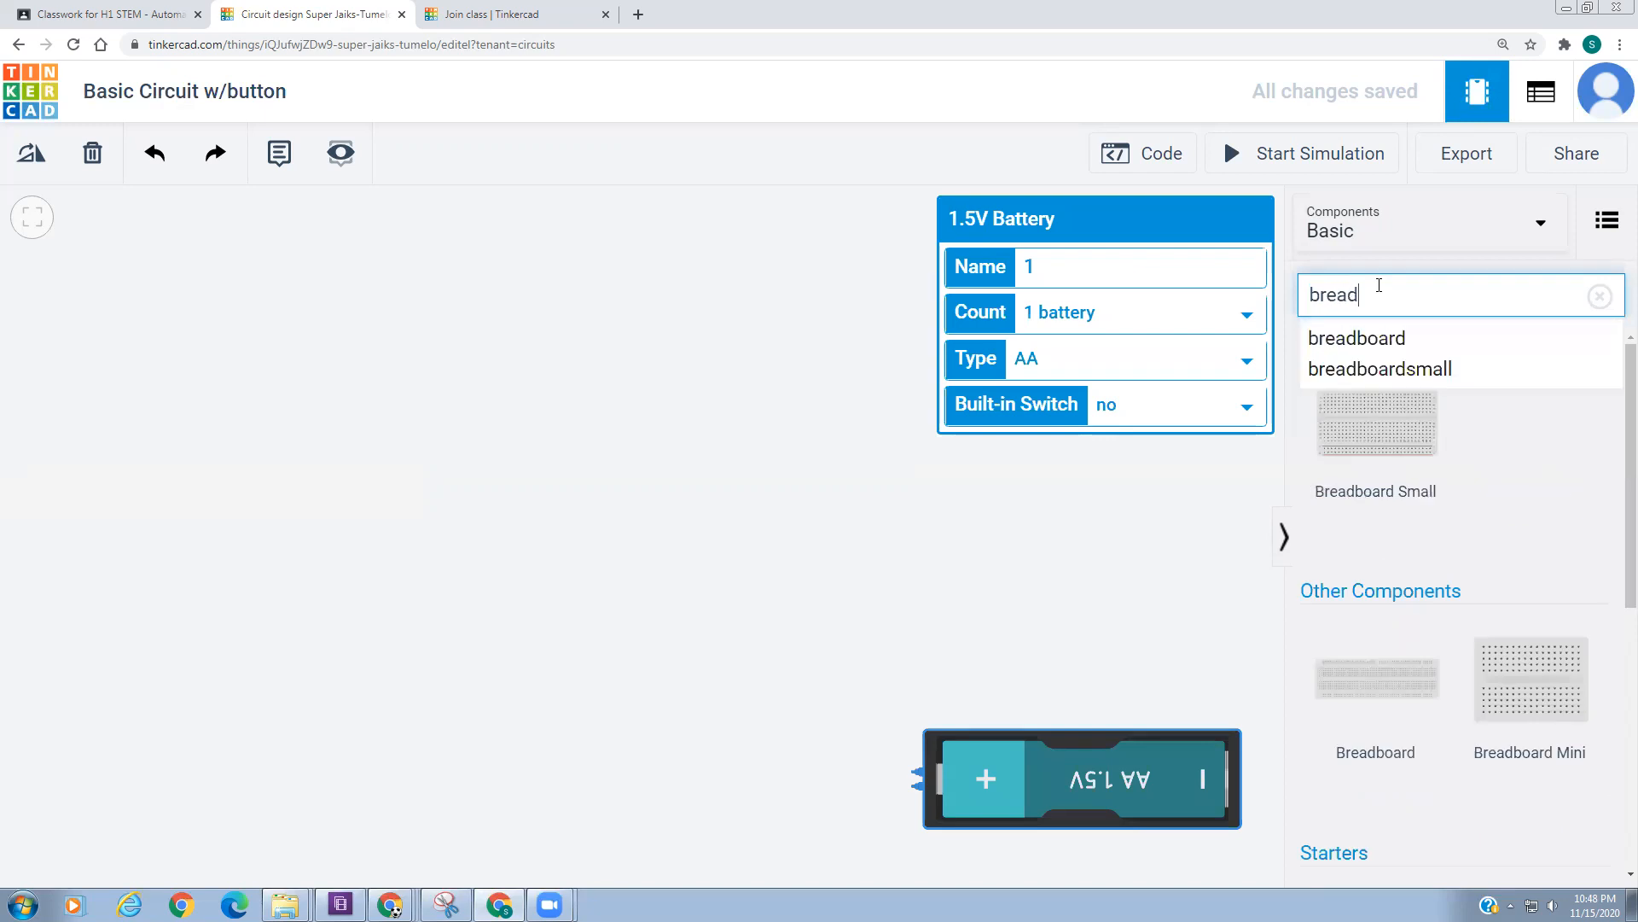
pyautogui.click(1387, 344)
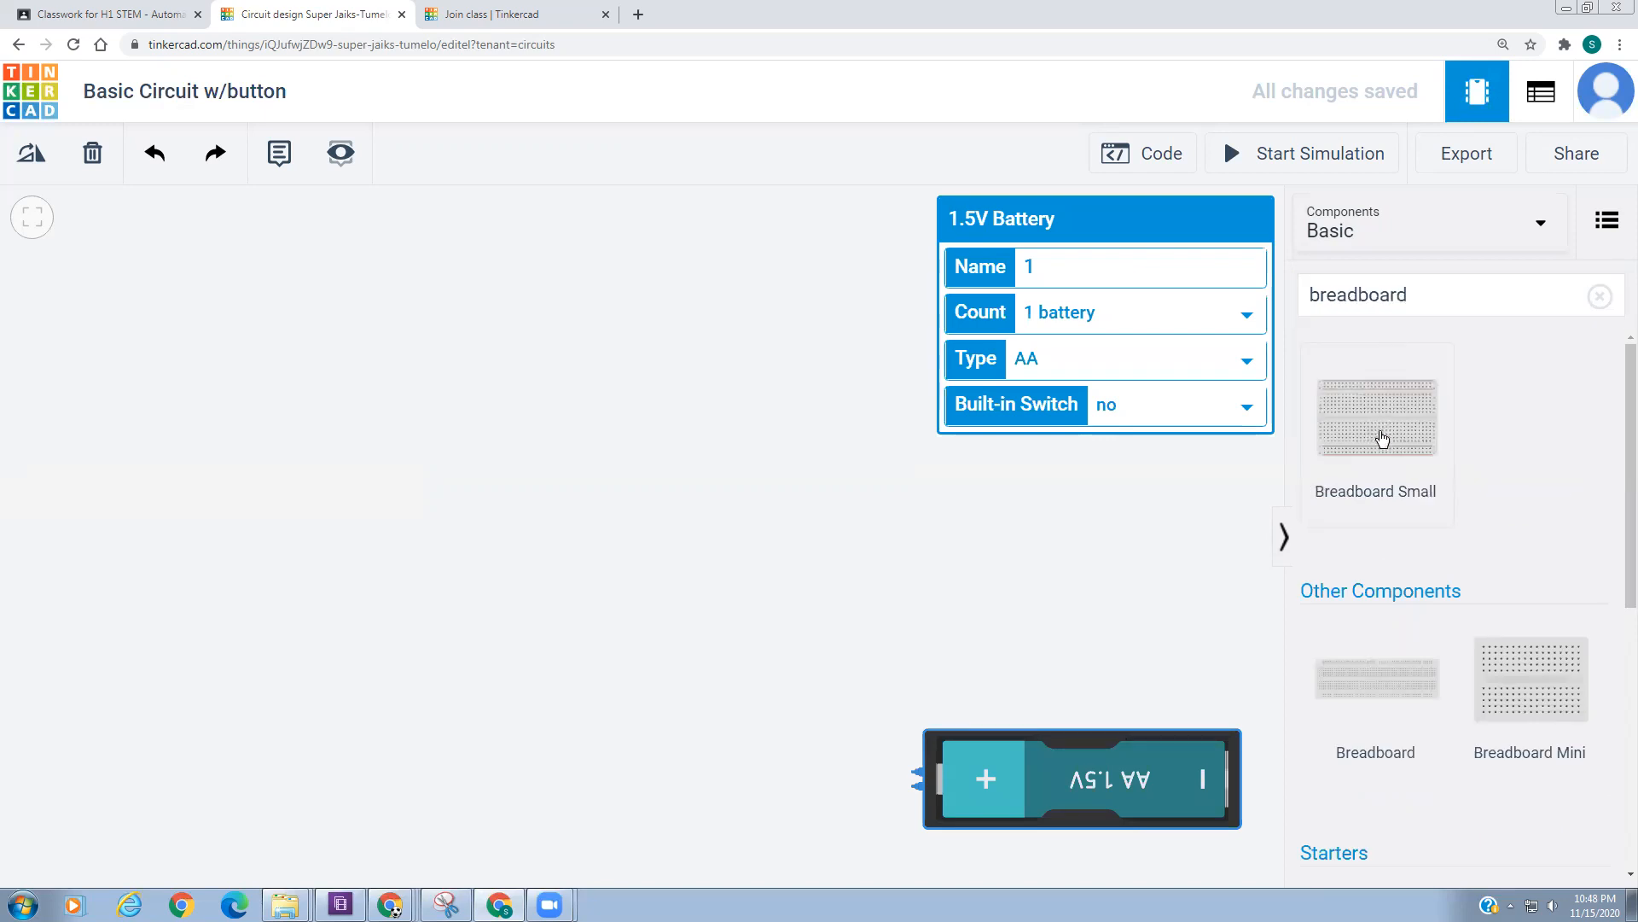
pyautogui.click(1139, 537)
pyautogui.moveTo(950, 517); pyautogui.dragTo(442, 549)
# - Search the components for "Led" and place an LED with its legs in breadboard holes e23 and e24
pyautogui.click(1410, 297)
pyautogui.moveTo(1410, 296); pyautogui.dragTo(1306, 293)
pyautogui.write('Led')
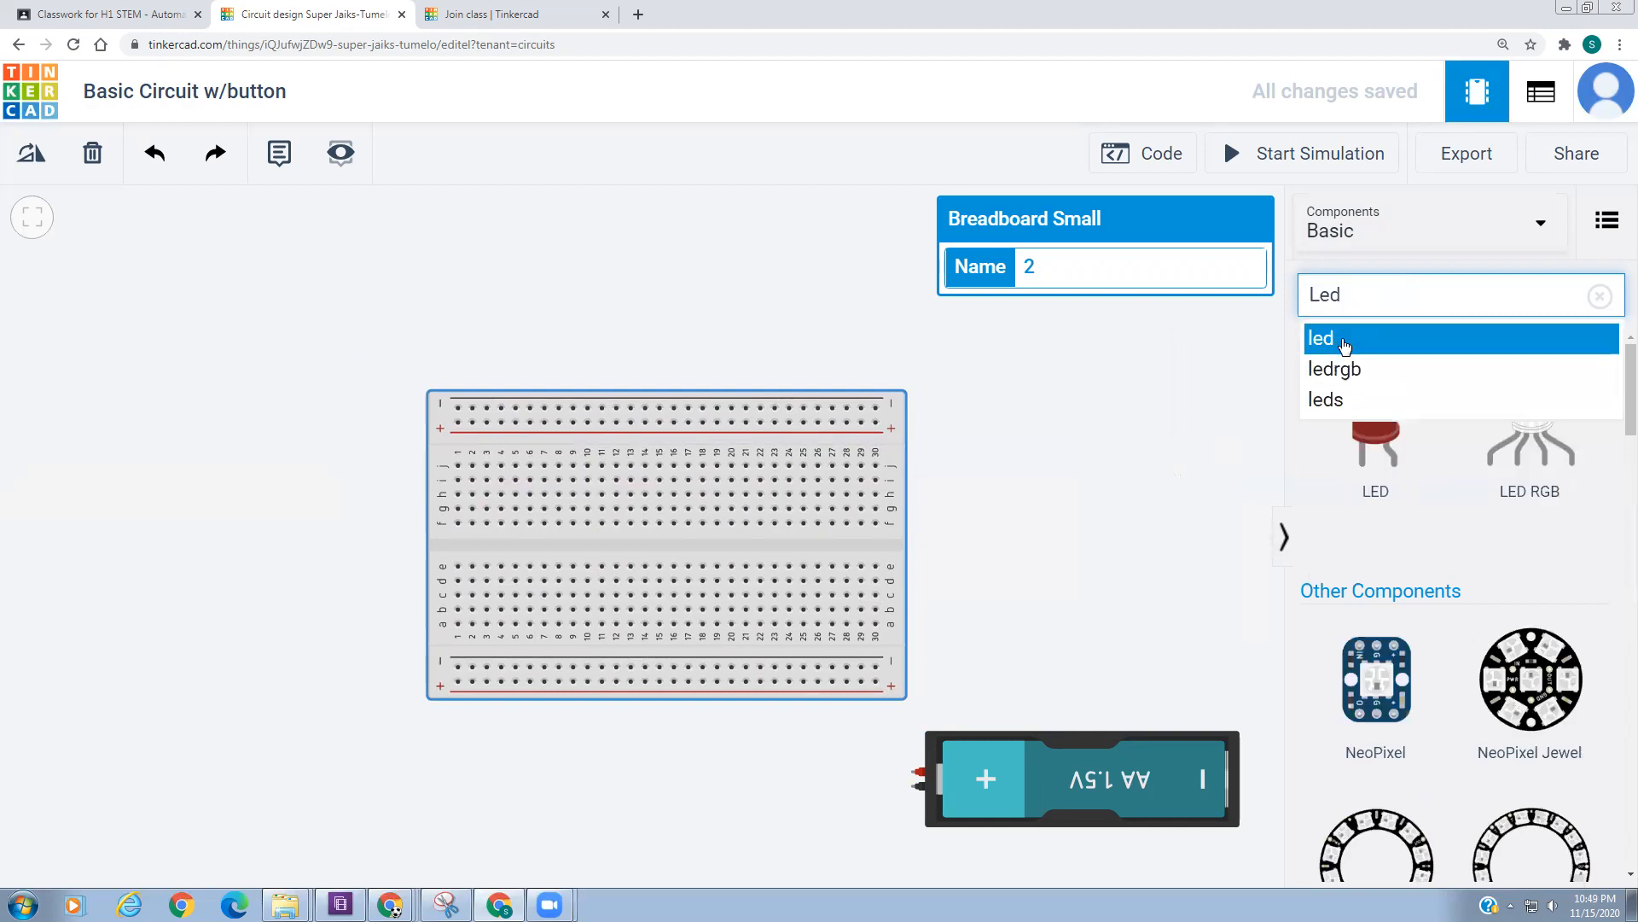
pyautogui.click(1246, 357)
pyautogui.moveTo(1369, 390); pyautogui.dragTo(782, 561)
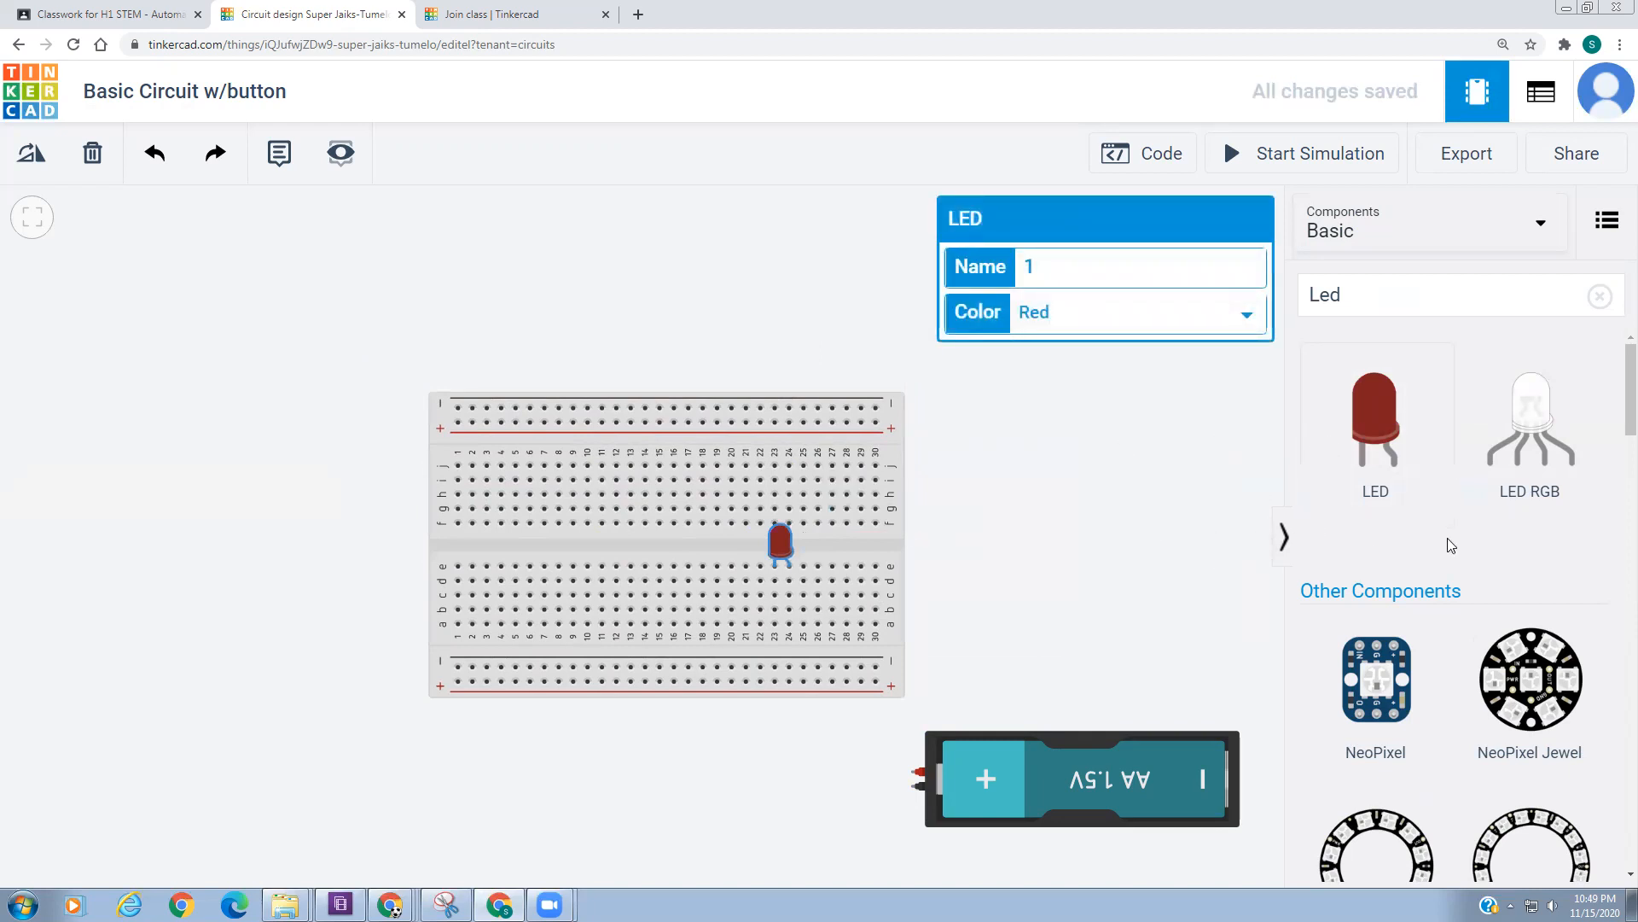
# - Search the components for "butt" and place a Pushbutton across the breadboard's centre gap in columns 26 and 28
pyautogui.click(1390, 302)
pyautogui.doubleClick(1381, 298)
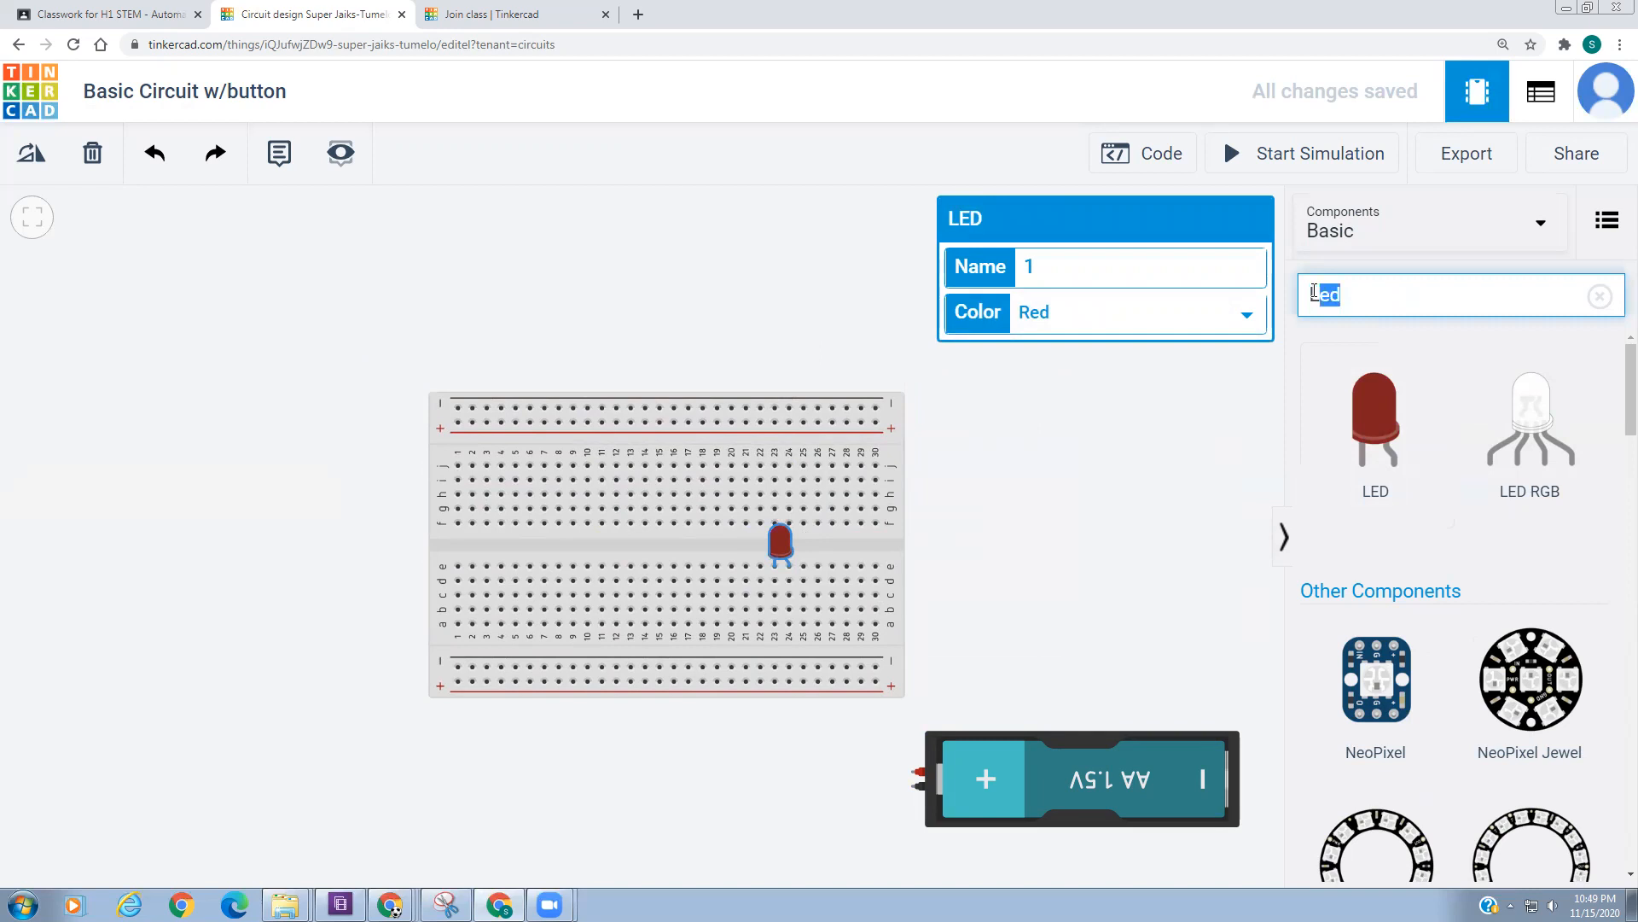
pyautogui.write('butt')
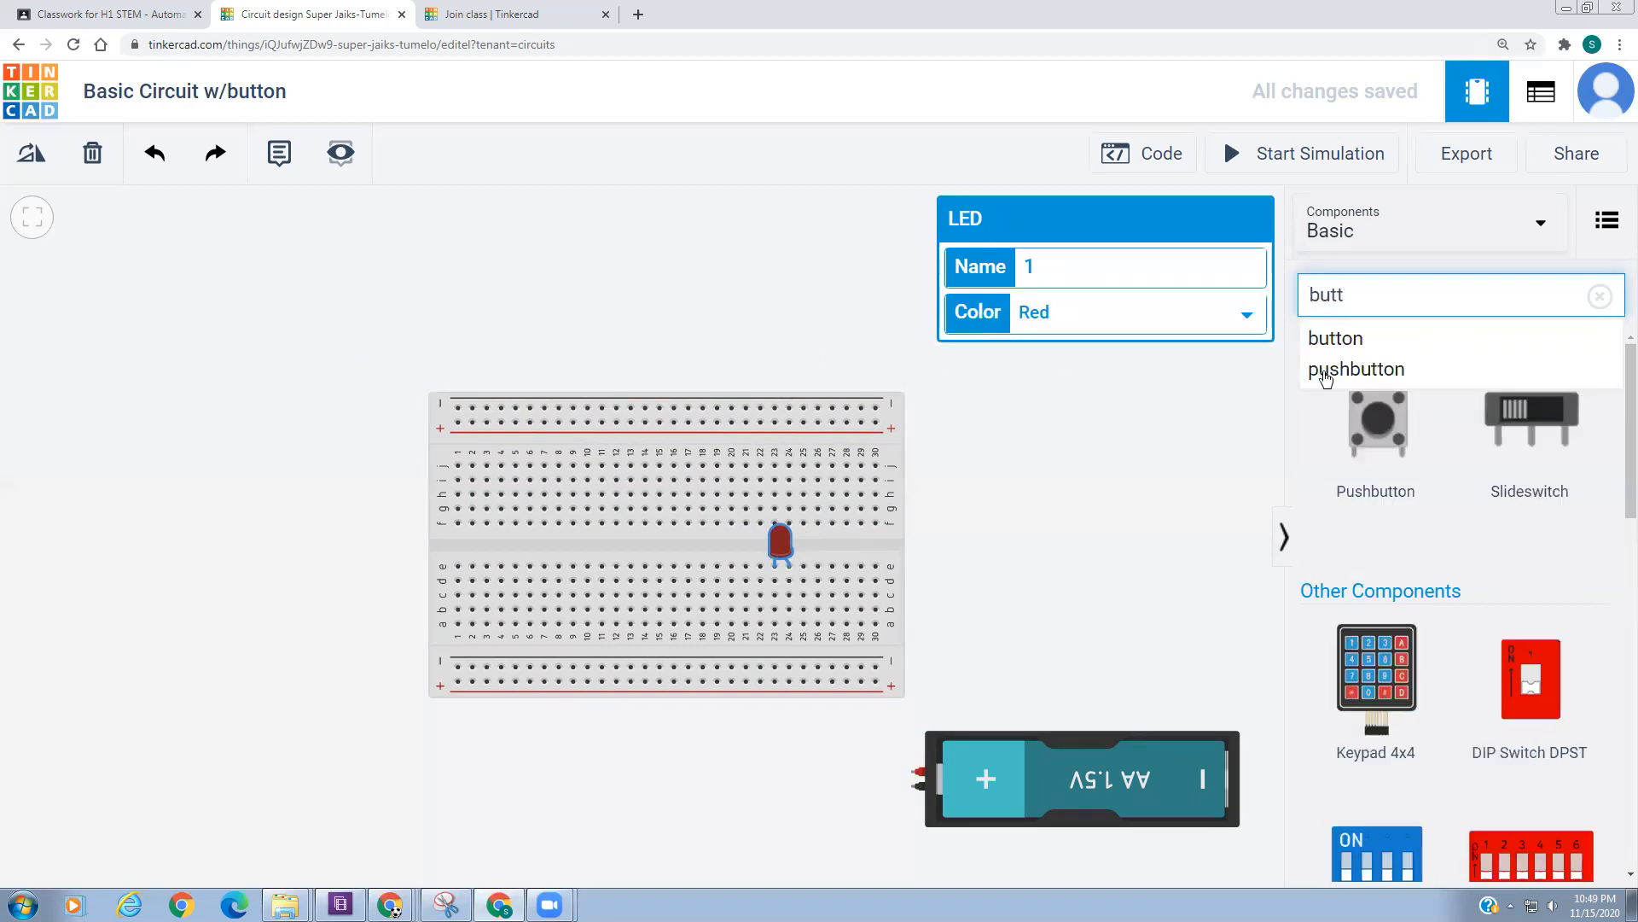
pyautogui.moveTo(1391, 435); pyautogui.dragTo(1005, 527)
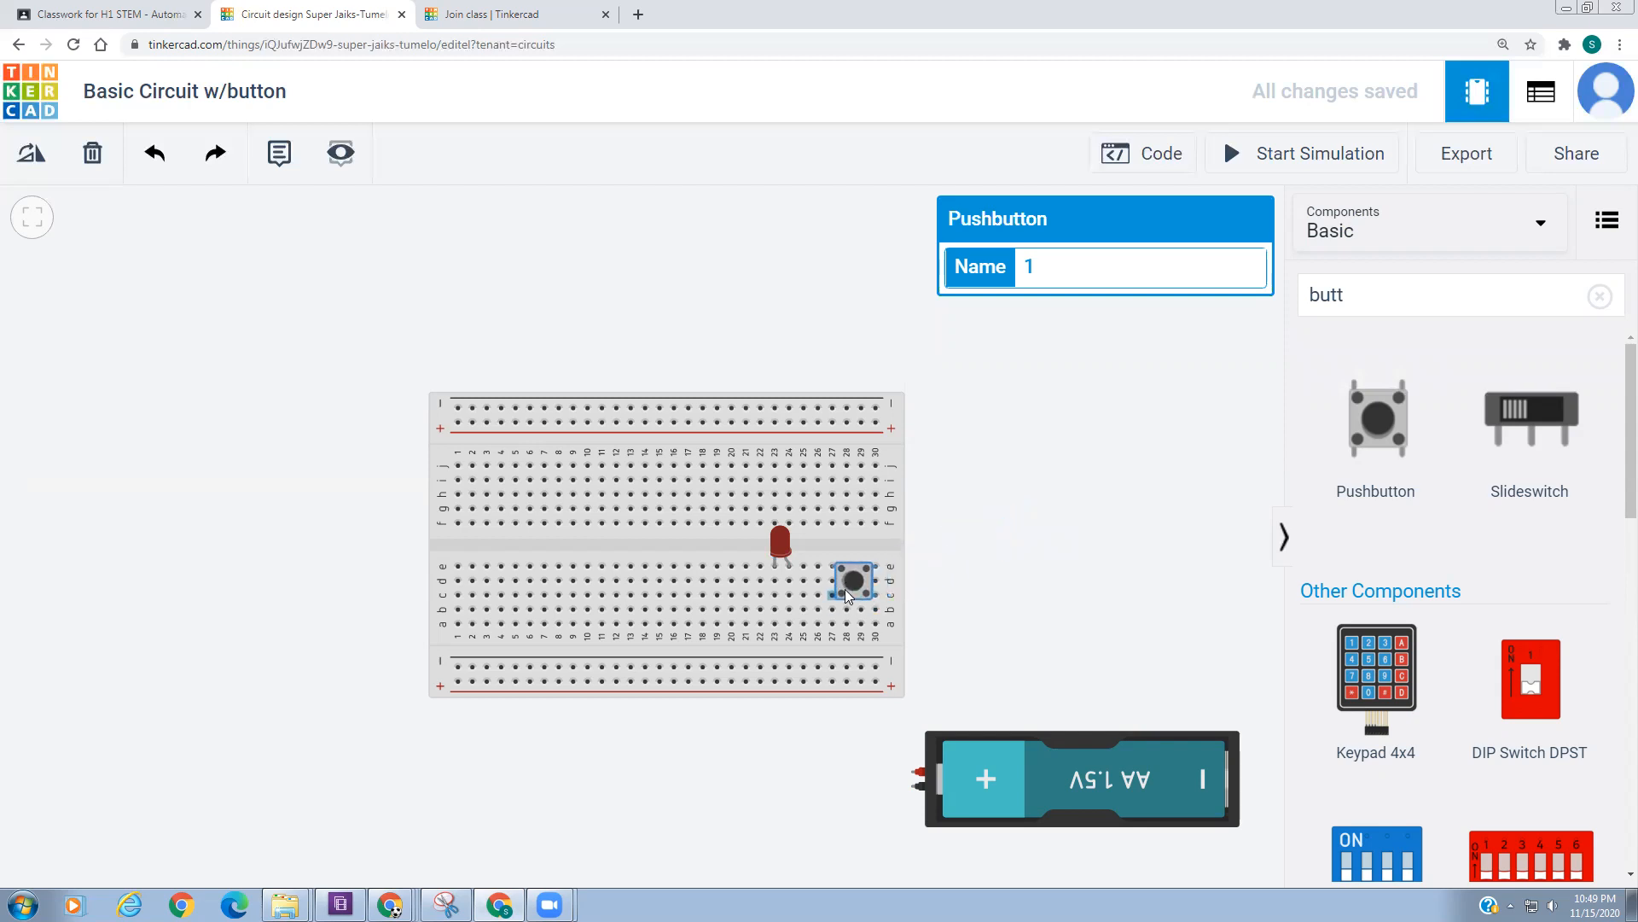
pyautogui.moveTo(845, 593); pyautogui.dragTo(953, 596)
pyautogui.moveTo(951, 592); pyautogui.dragTo(842, 587)
# - Wire the battery's positive terminal to breadboard hole b28 with one right-angle bend
pyautogui.click(916, 773)
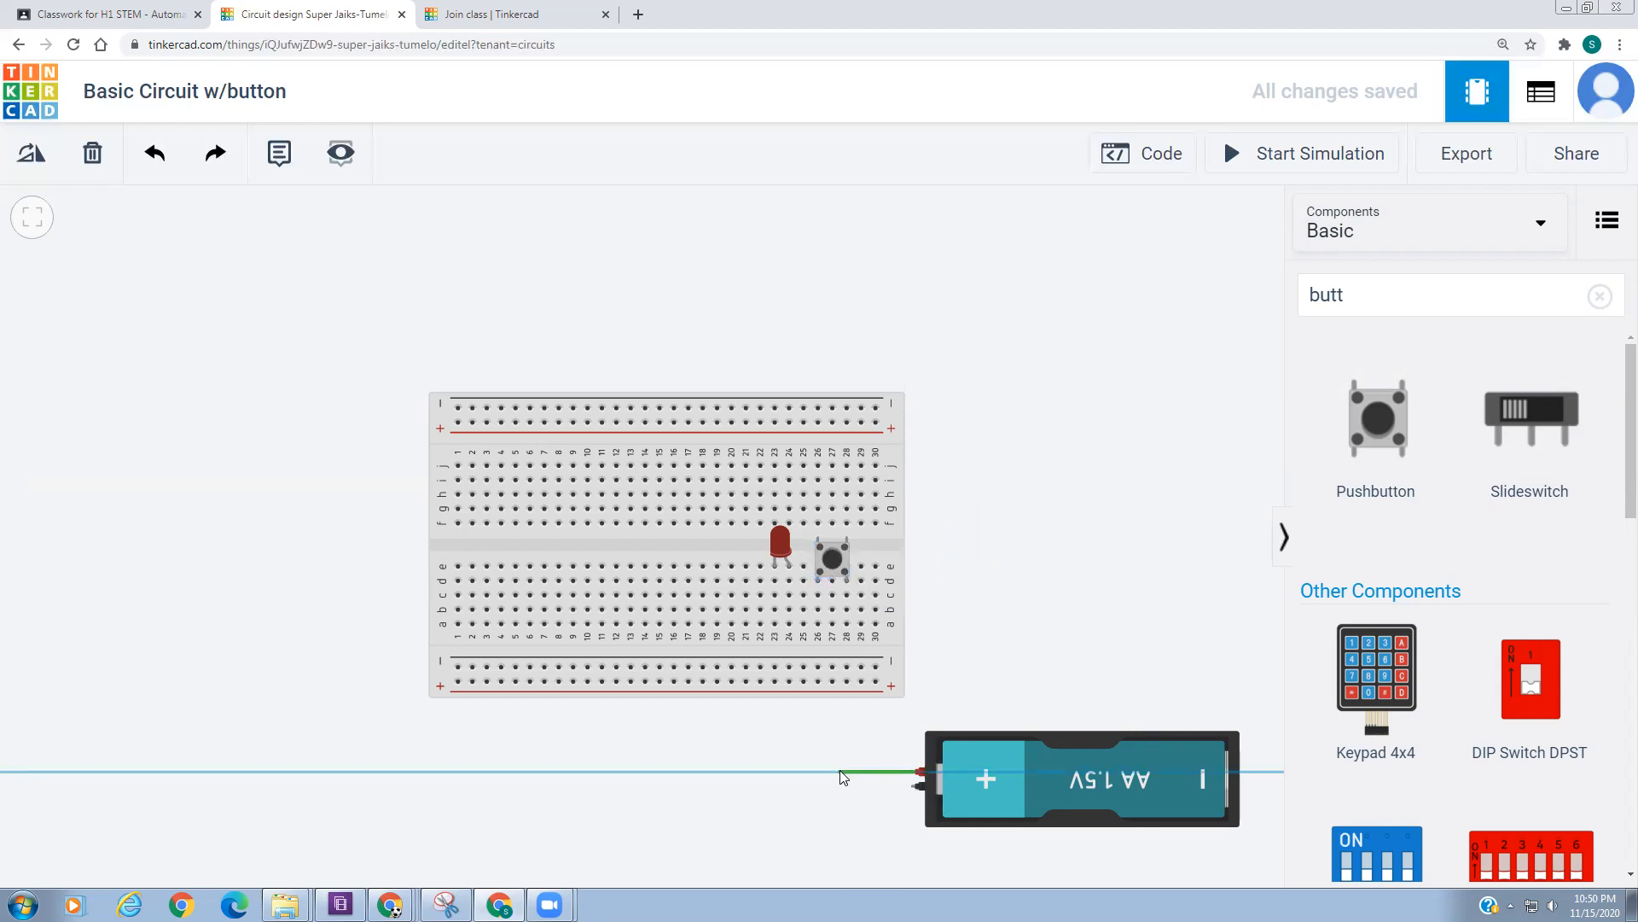
pyautogui.click(839, 771)
pyautogui.click(847, 610)
pyautogui.moveTo(840, 771); pyautogui.dragTo(846, 772)
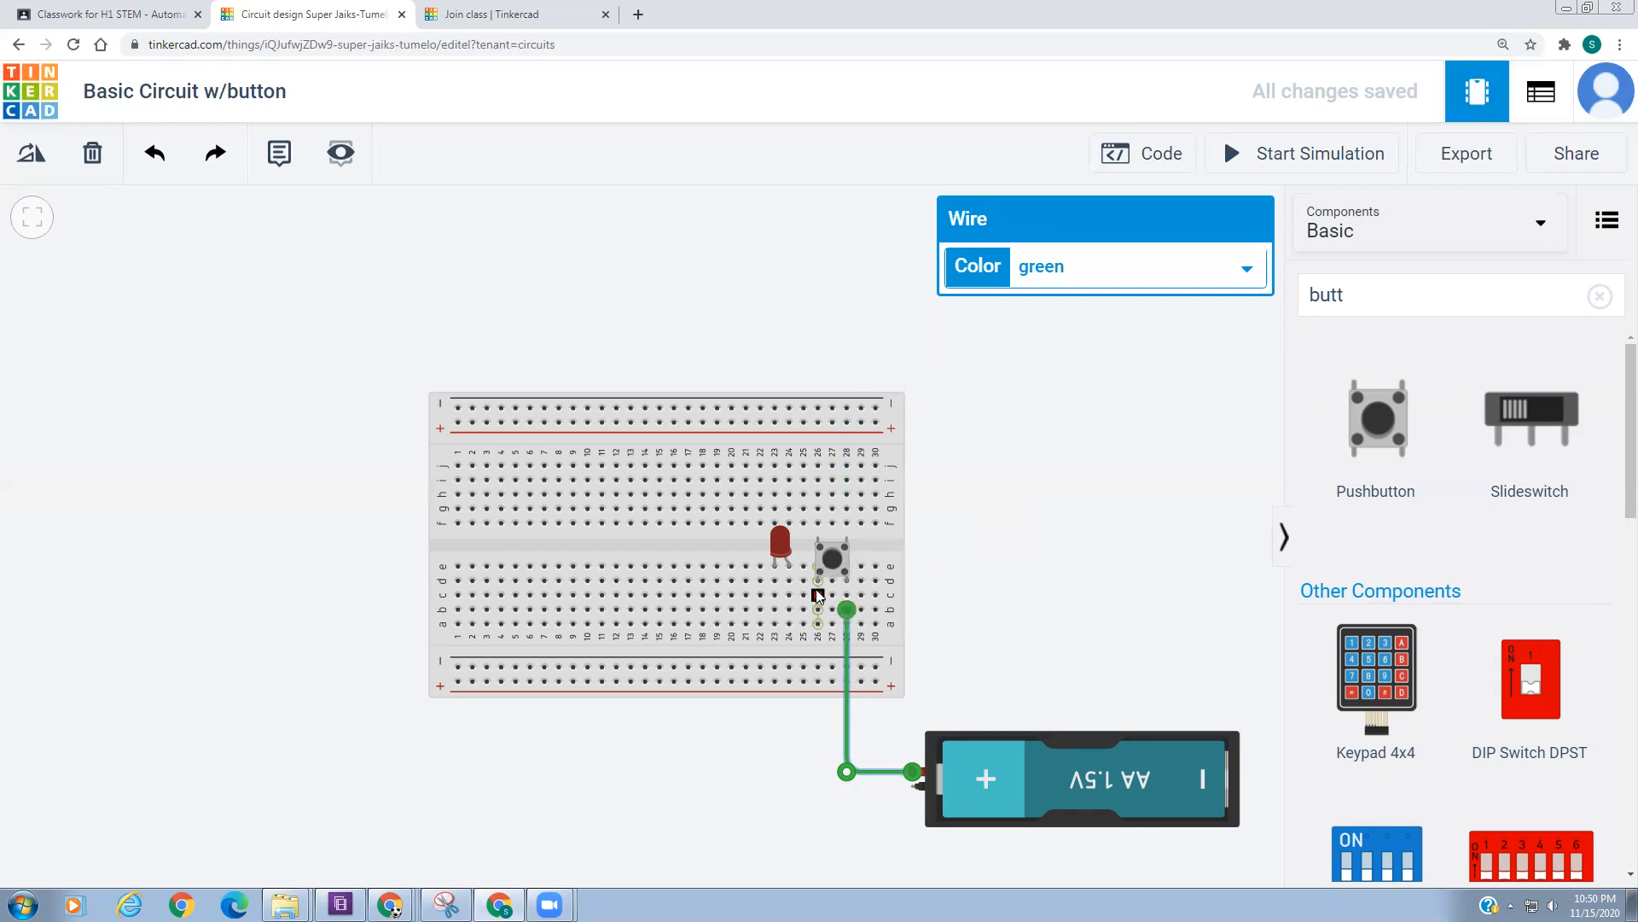
# - Connect breadboard holes c26 and c24 with a wire, then colour it and the positive battery wire red
pyautogui.click(816, 594)
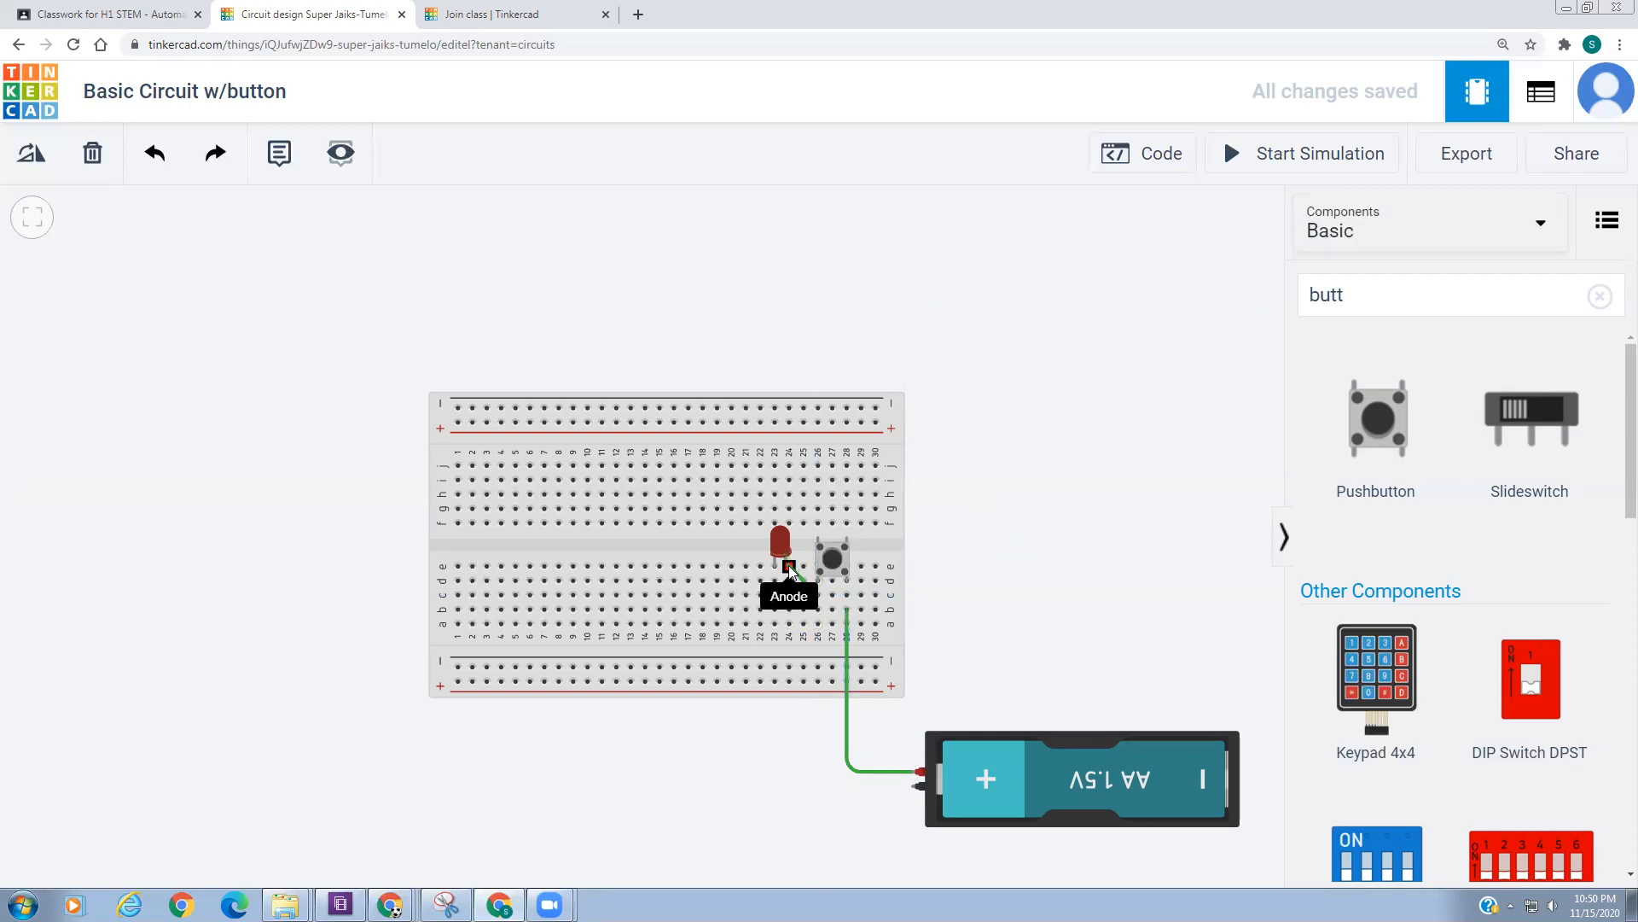
pyautogui.click(789, 594)
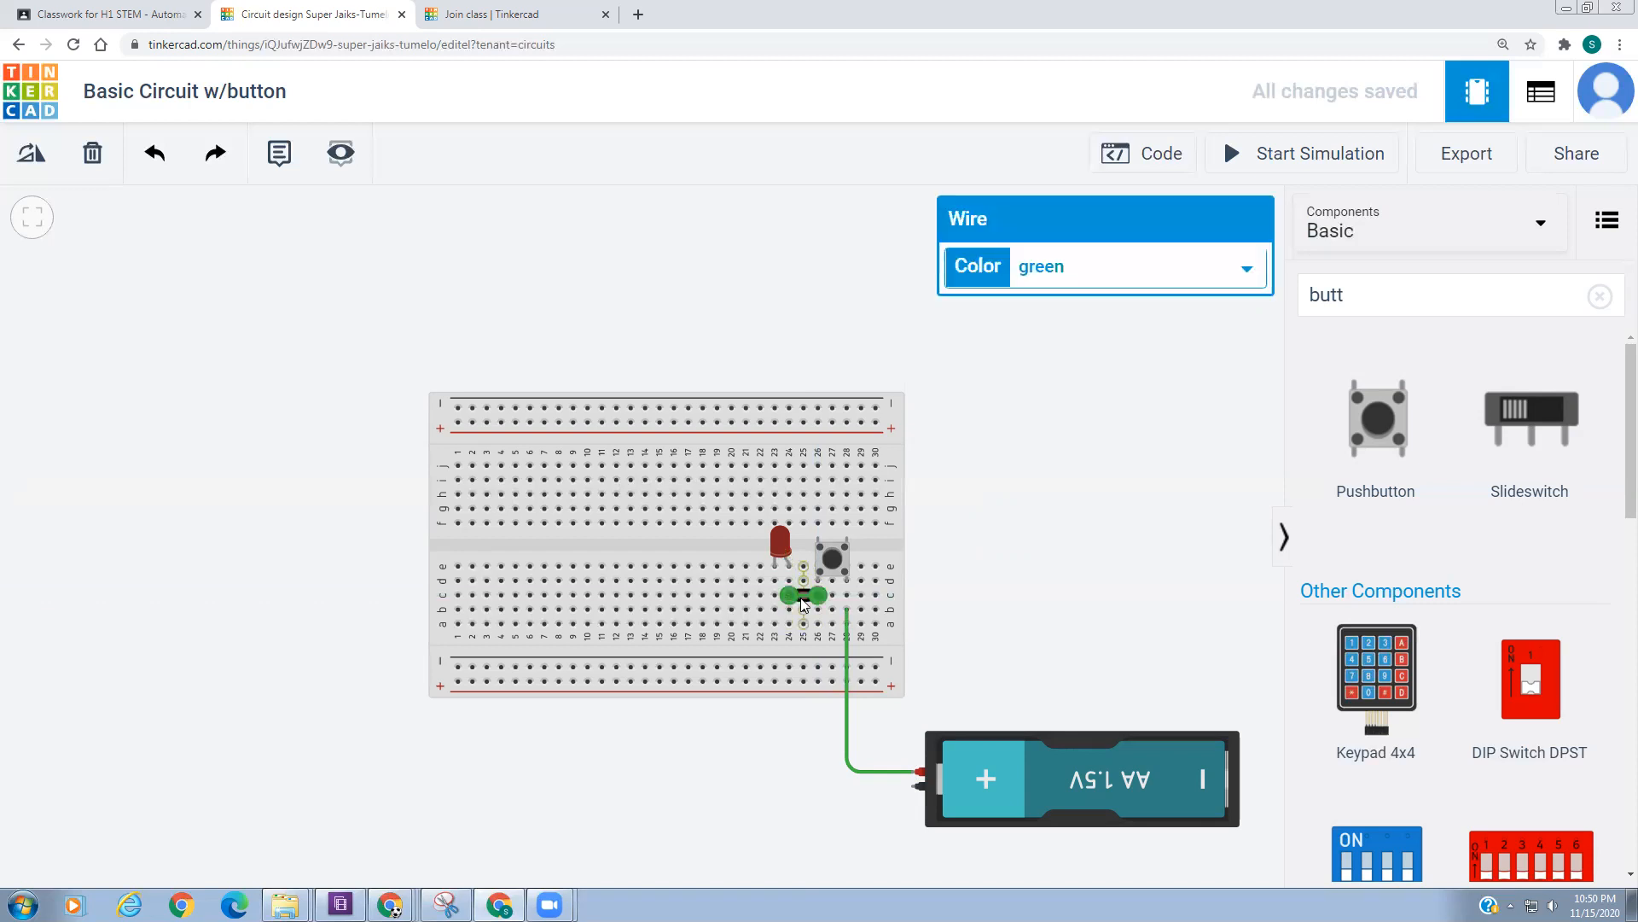
pyautogui.press('2')
pyautogui.click(846, 656)
pyautogui.press('2')
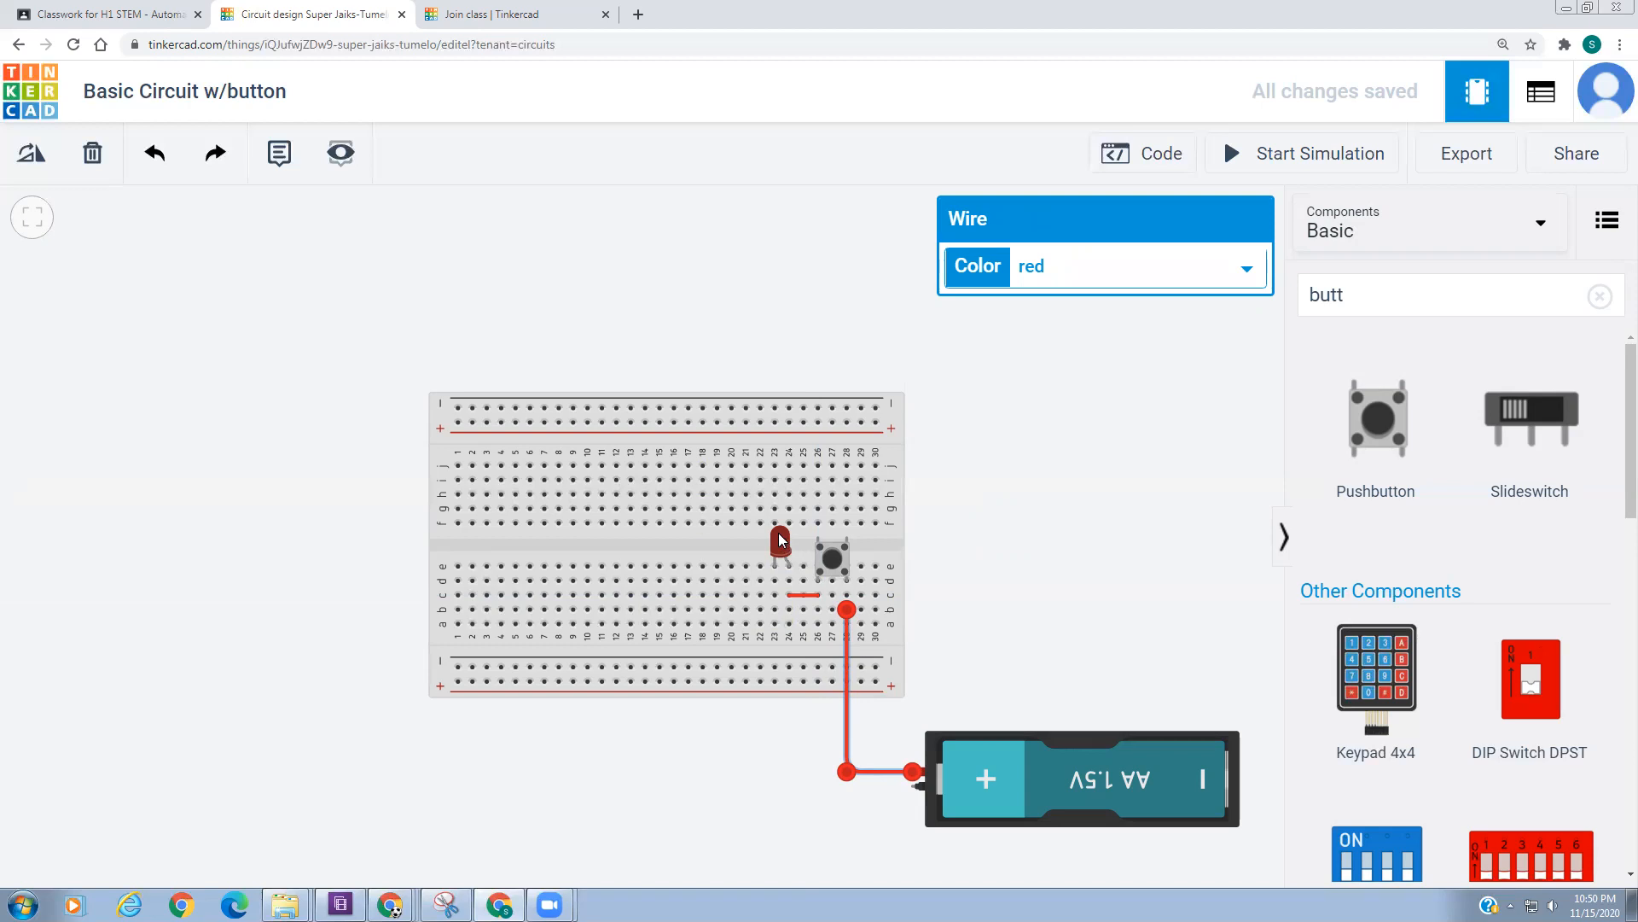
# - Wire breadboard hole d23 to the battery's negative terminal in black with one right-angle bend
pyautogui.click(773, 584)
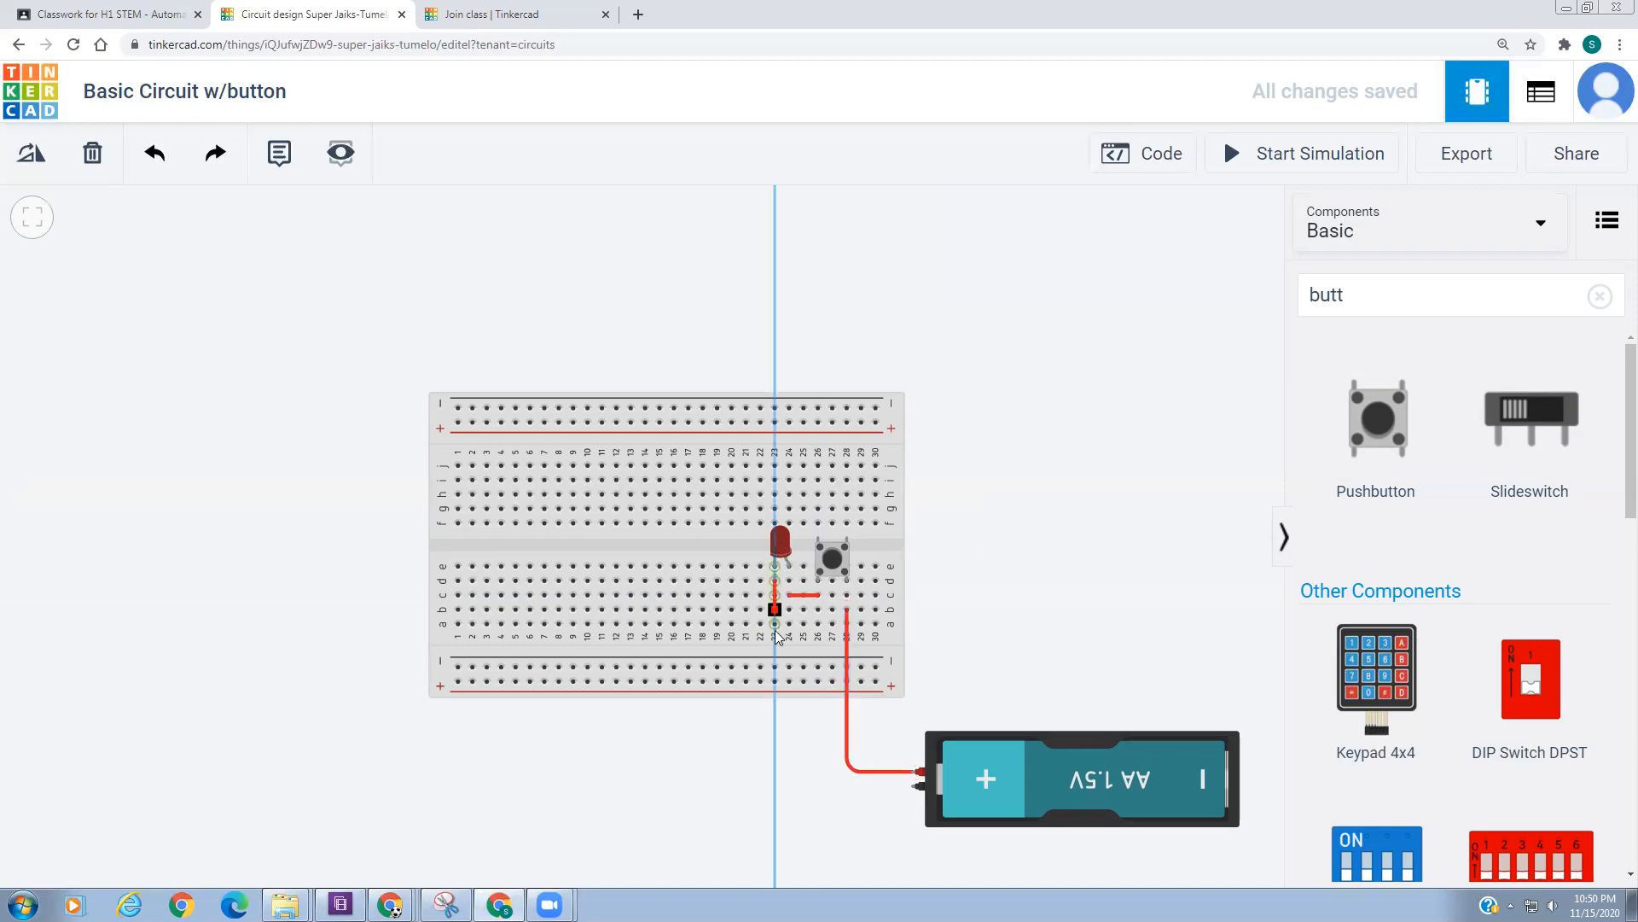
pyautogui.click(777, 796)
pyautogui.click(912, 786)
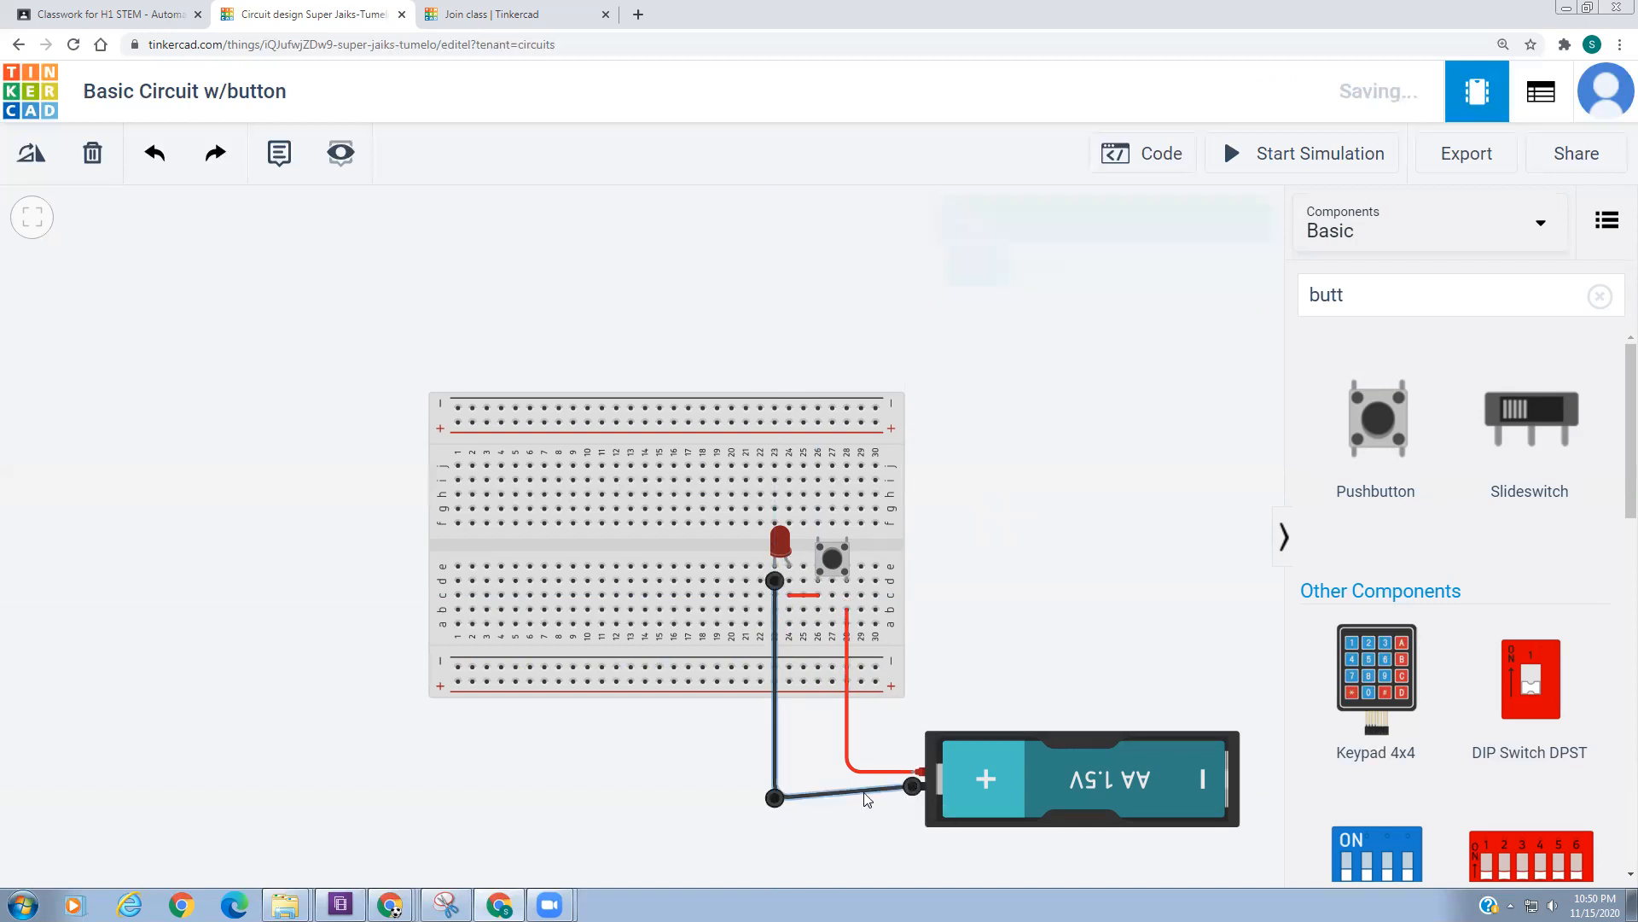
pyautogui.moveTo(771, 789); pyautogui.dragTo(771, 790)
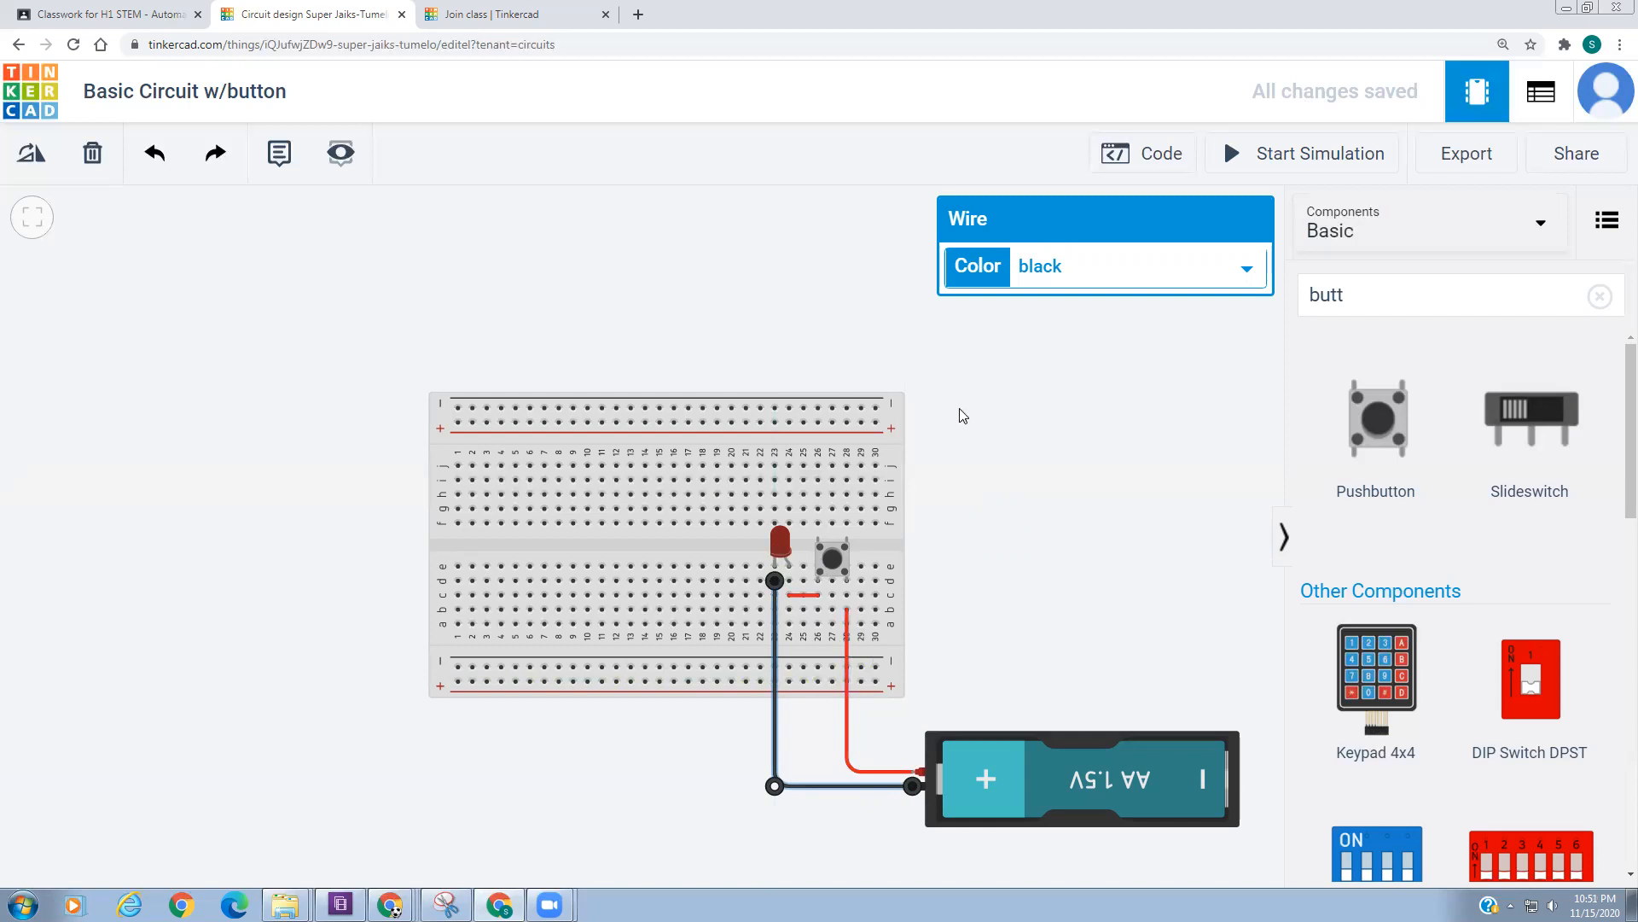
# - Run the simulation, operate the pushbutton to test the LED, and stop the simulation
pyautogui.click(1283, 160)
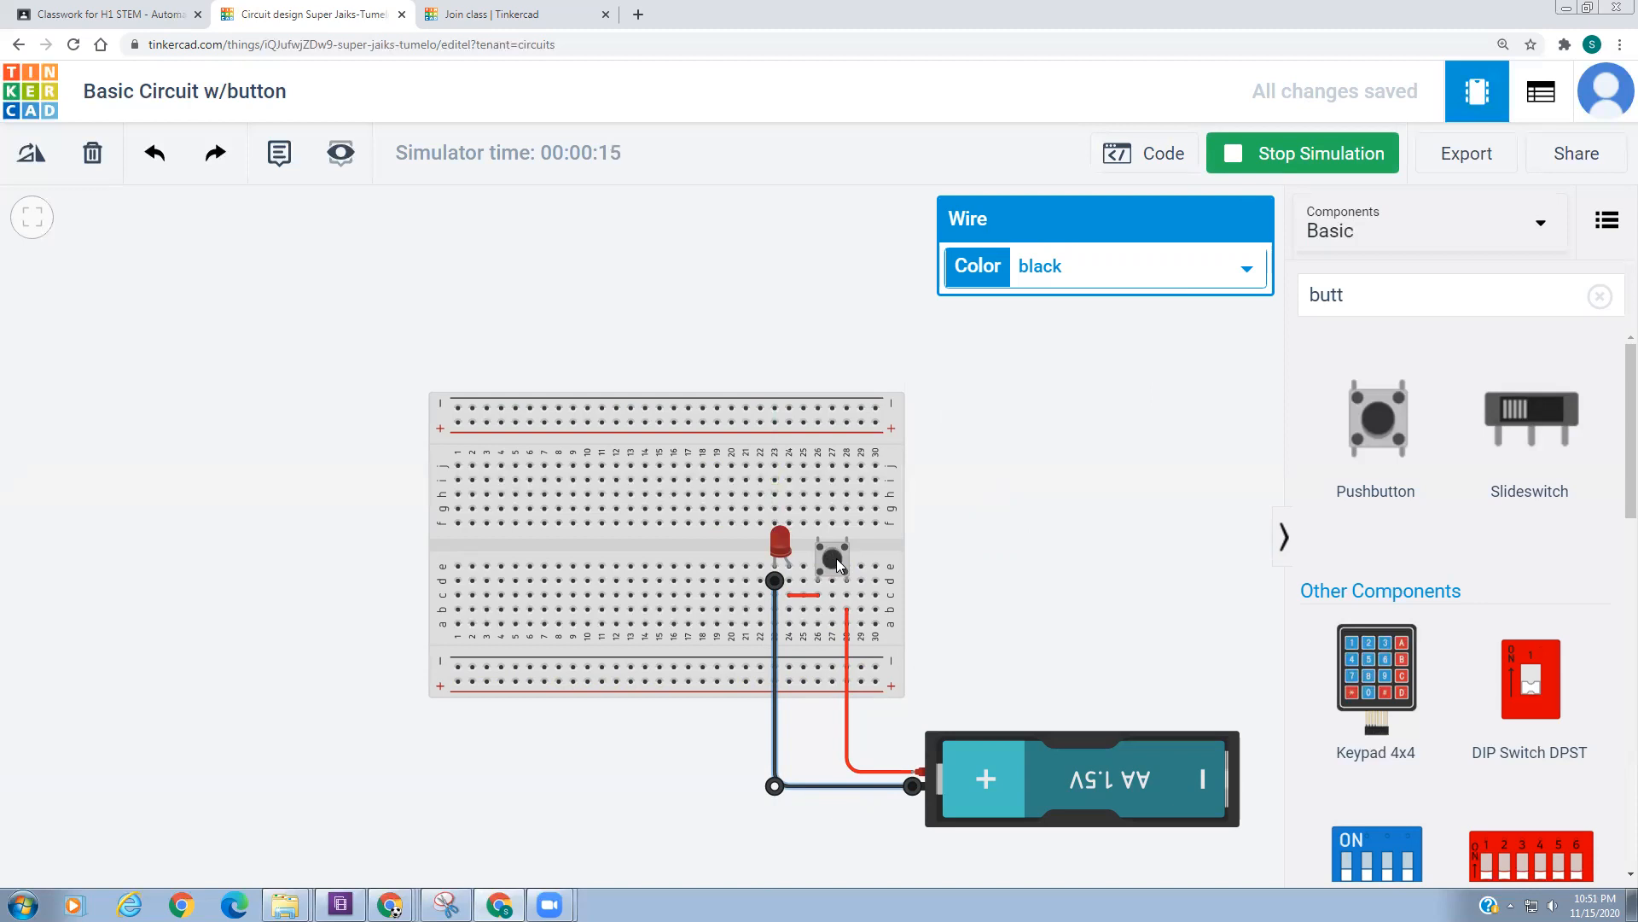
pyautogui.click(952, 574)
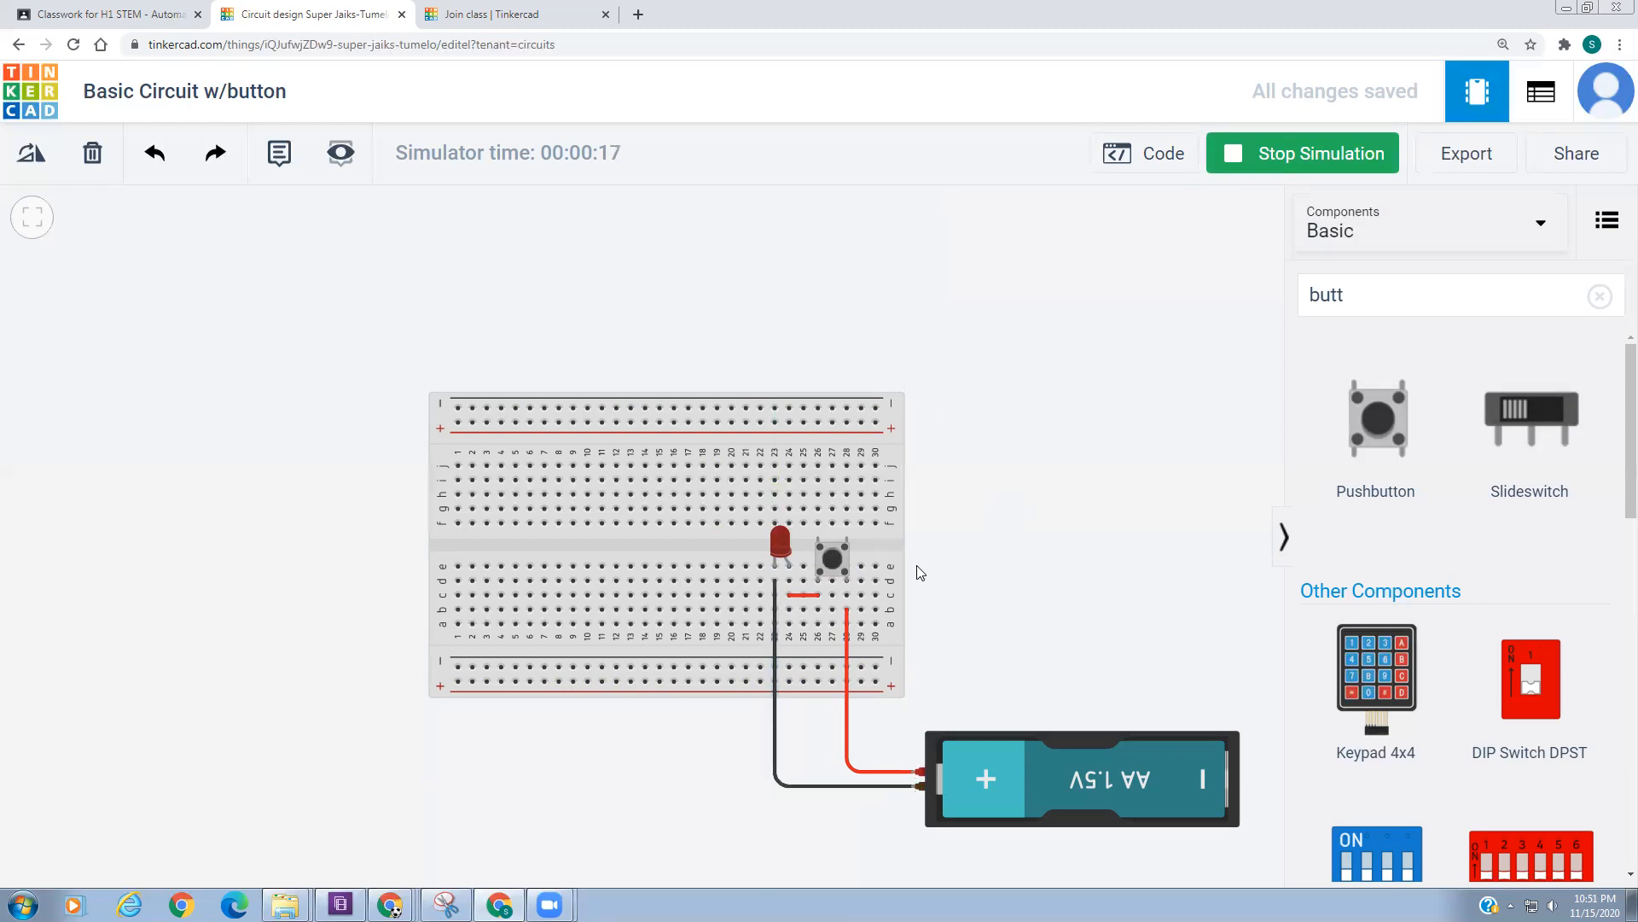
pyautogui.click(835, 560)
pyautogui.click(1286, 163)
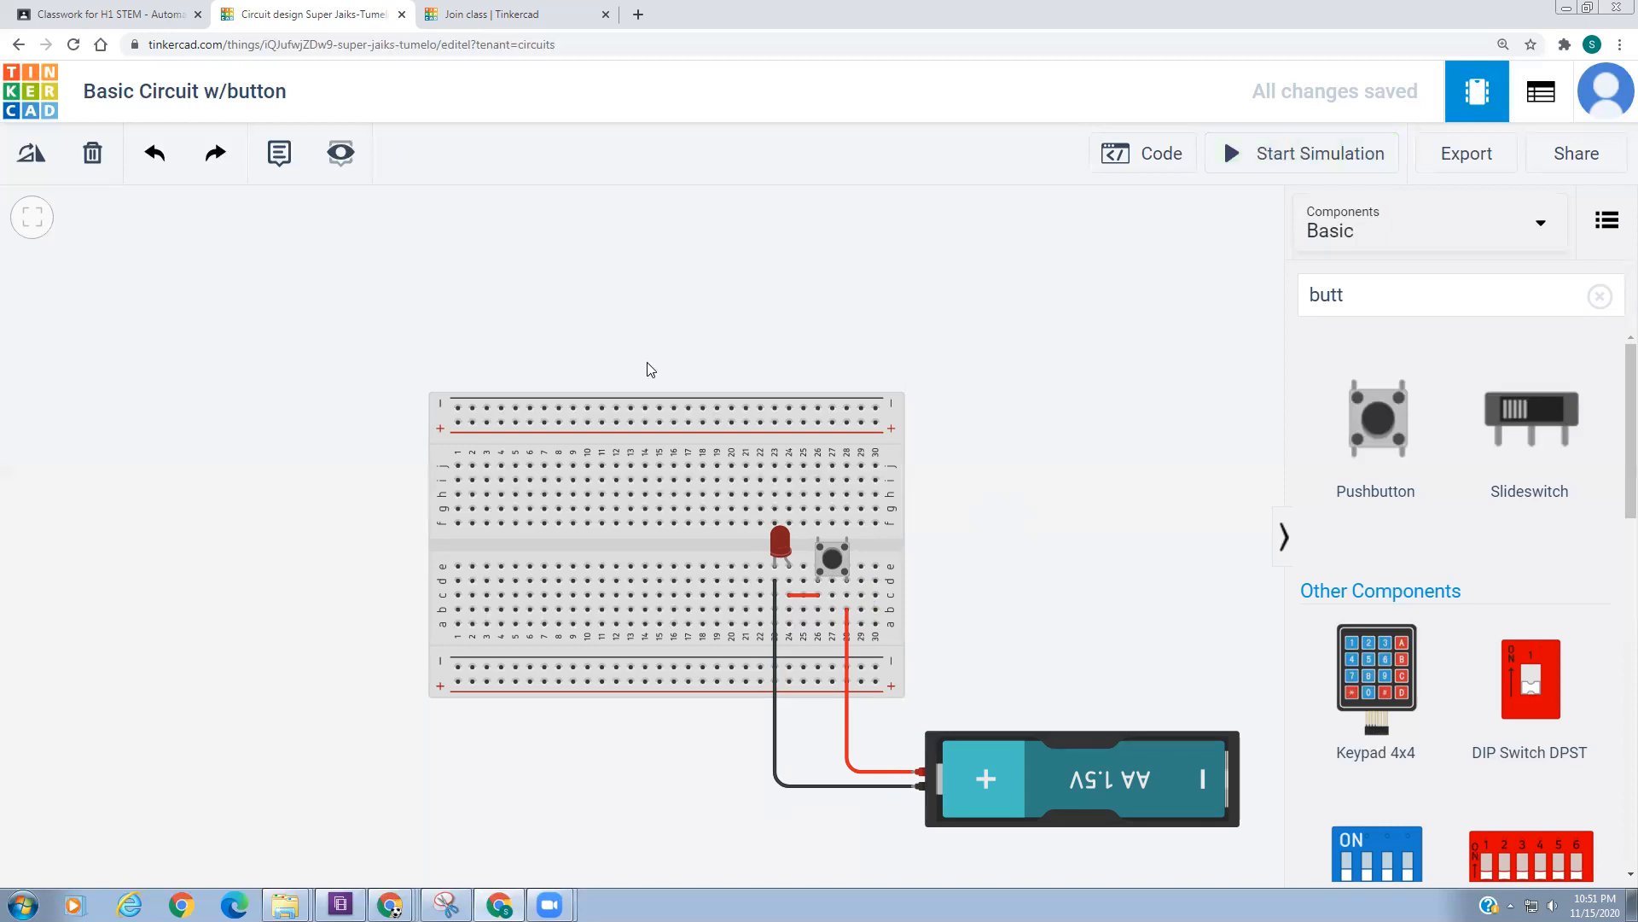
# - Return to the dashboard and duplicate the "Basic Circuit w/button" design
pyautogui.click(42, 109)
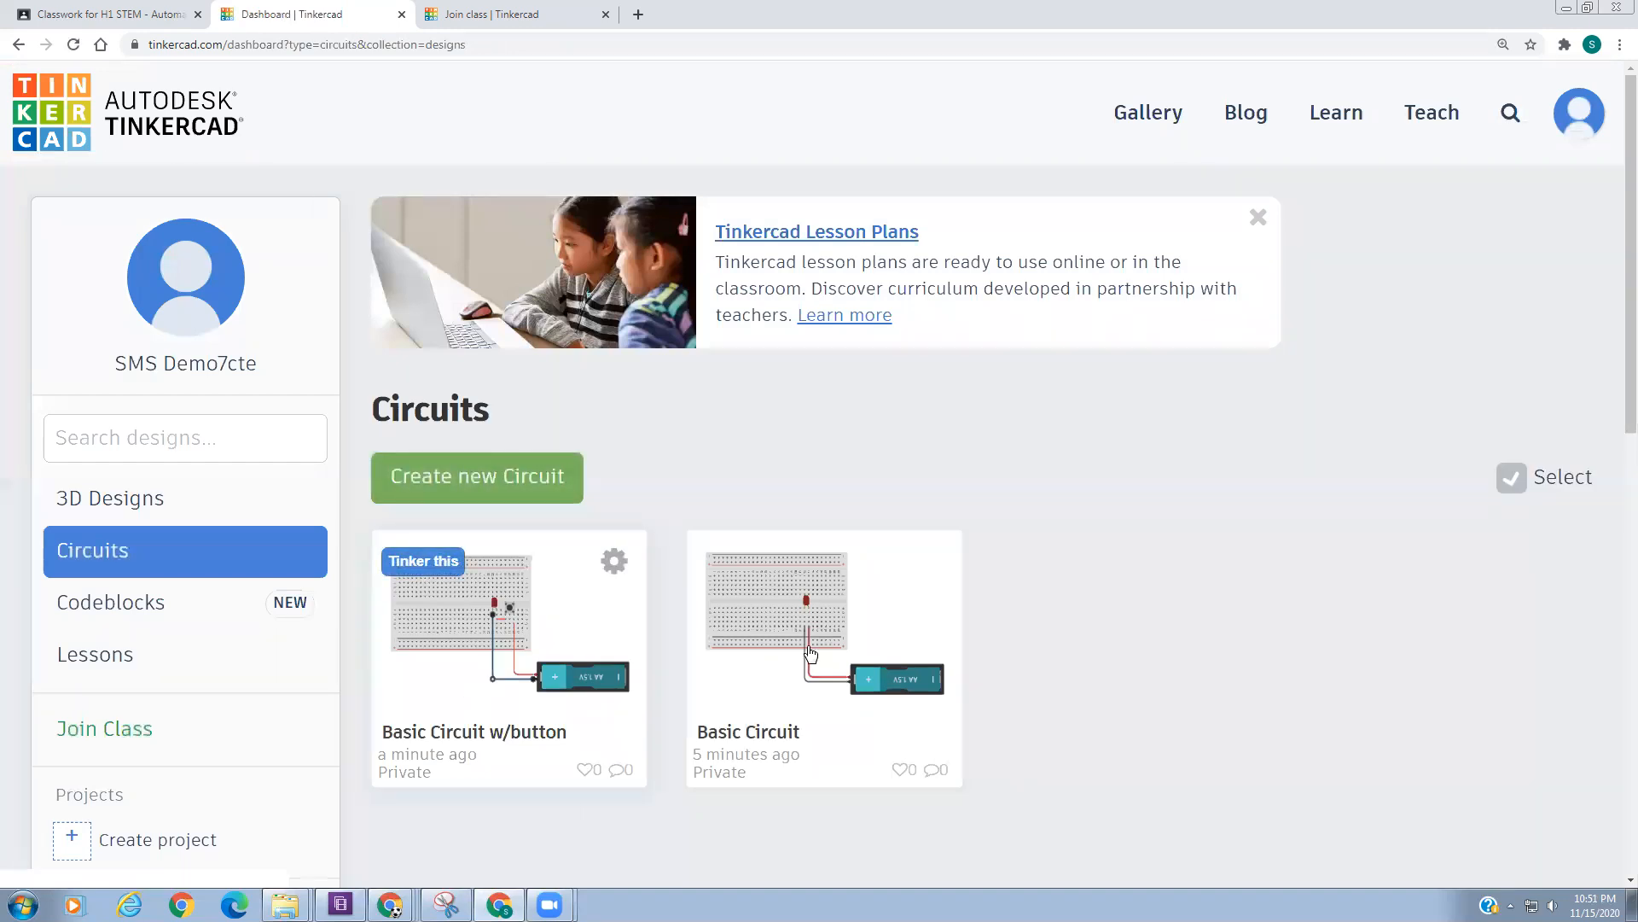
pyautogui.click(614, 568)
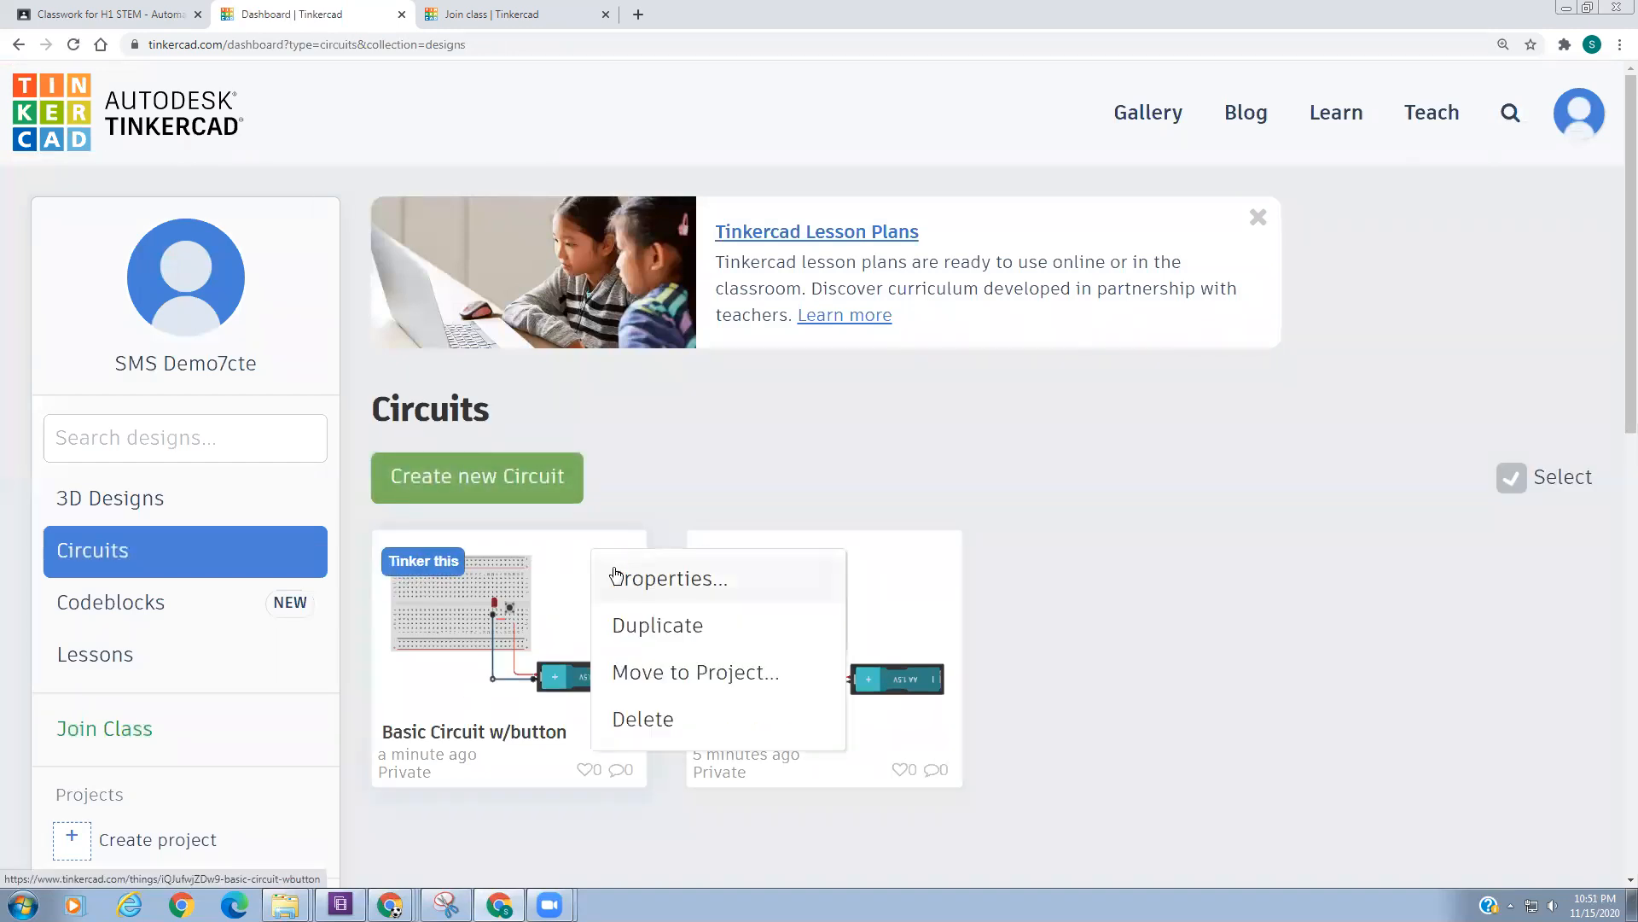
pyautogui.click(640, 636)
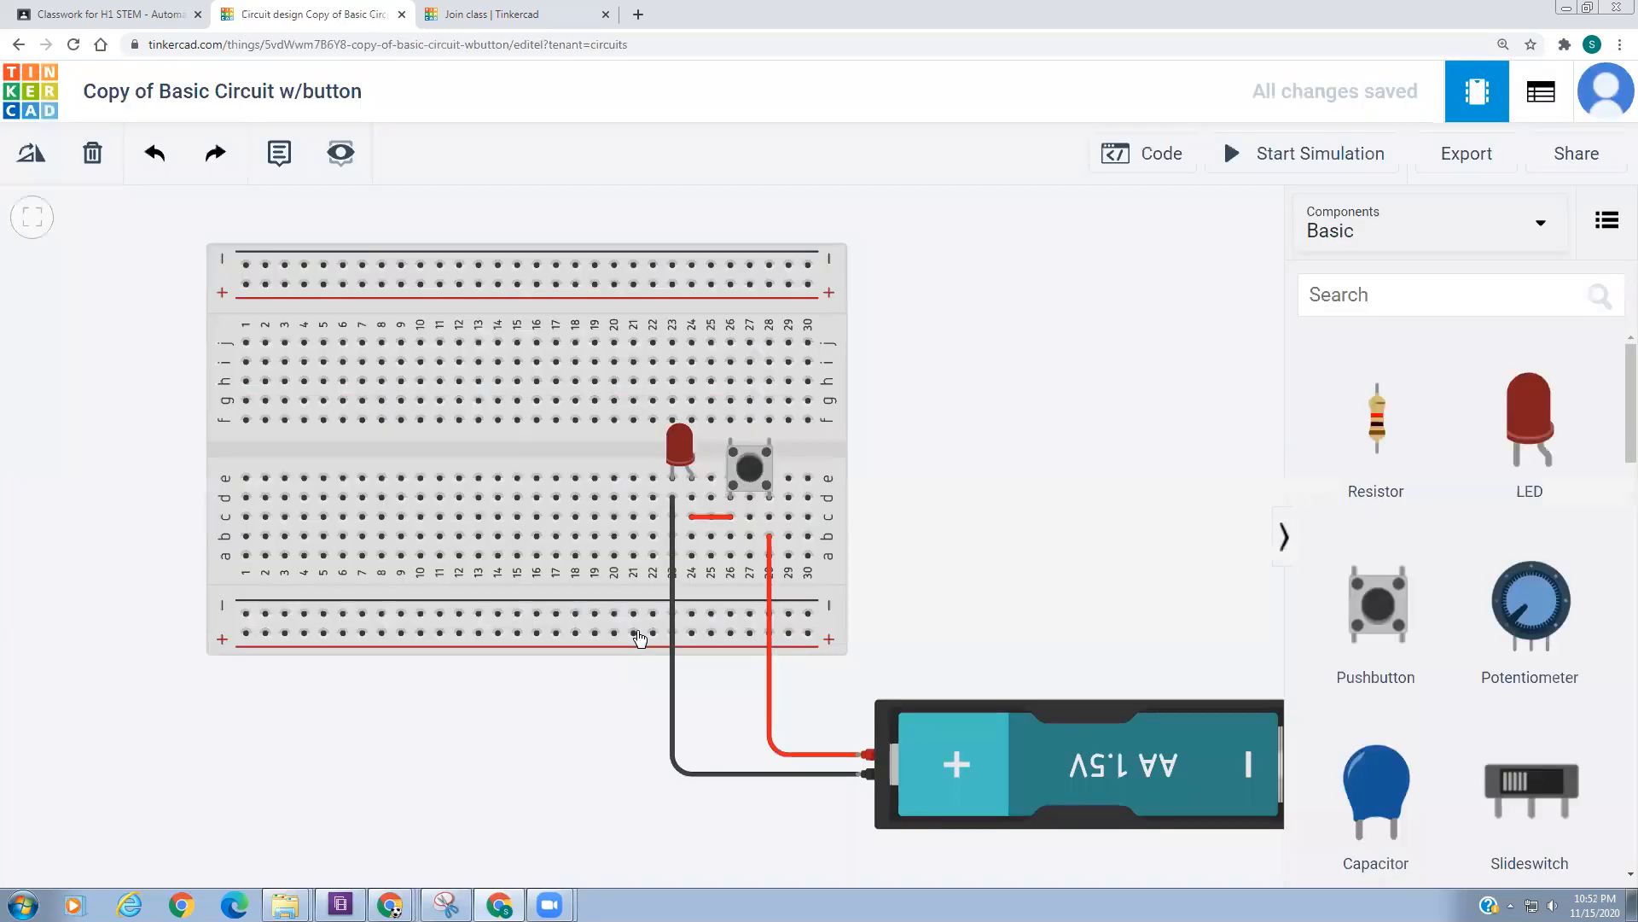
# - Rename the copied circuit as "Basic Circuit w/button and 2 LED"
pyautogui.click(157, 88)
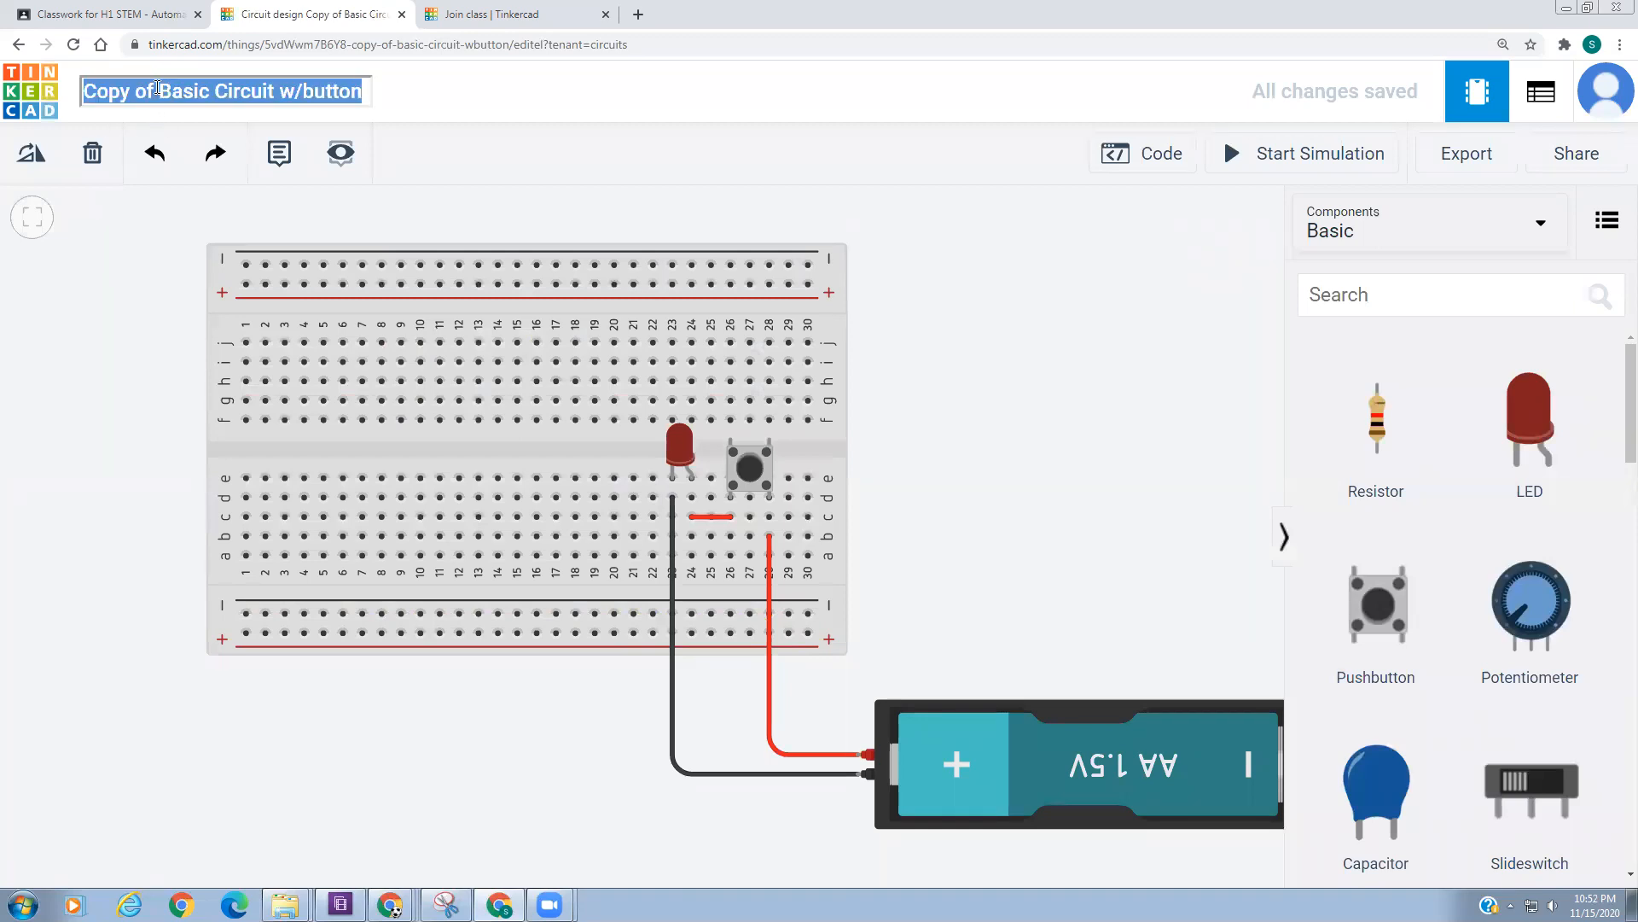
pyautogui.click(155, 90)
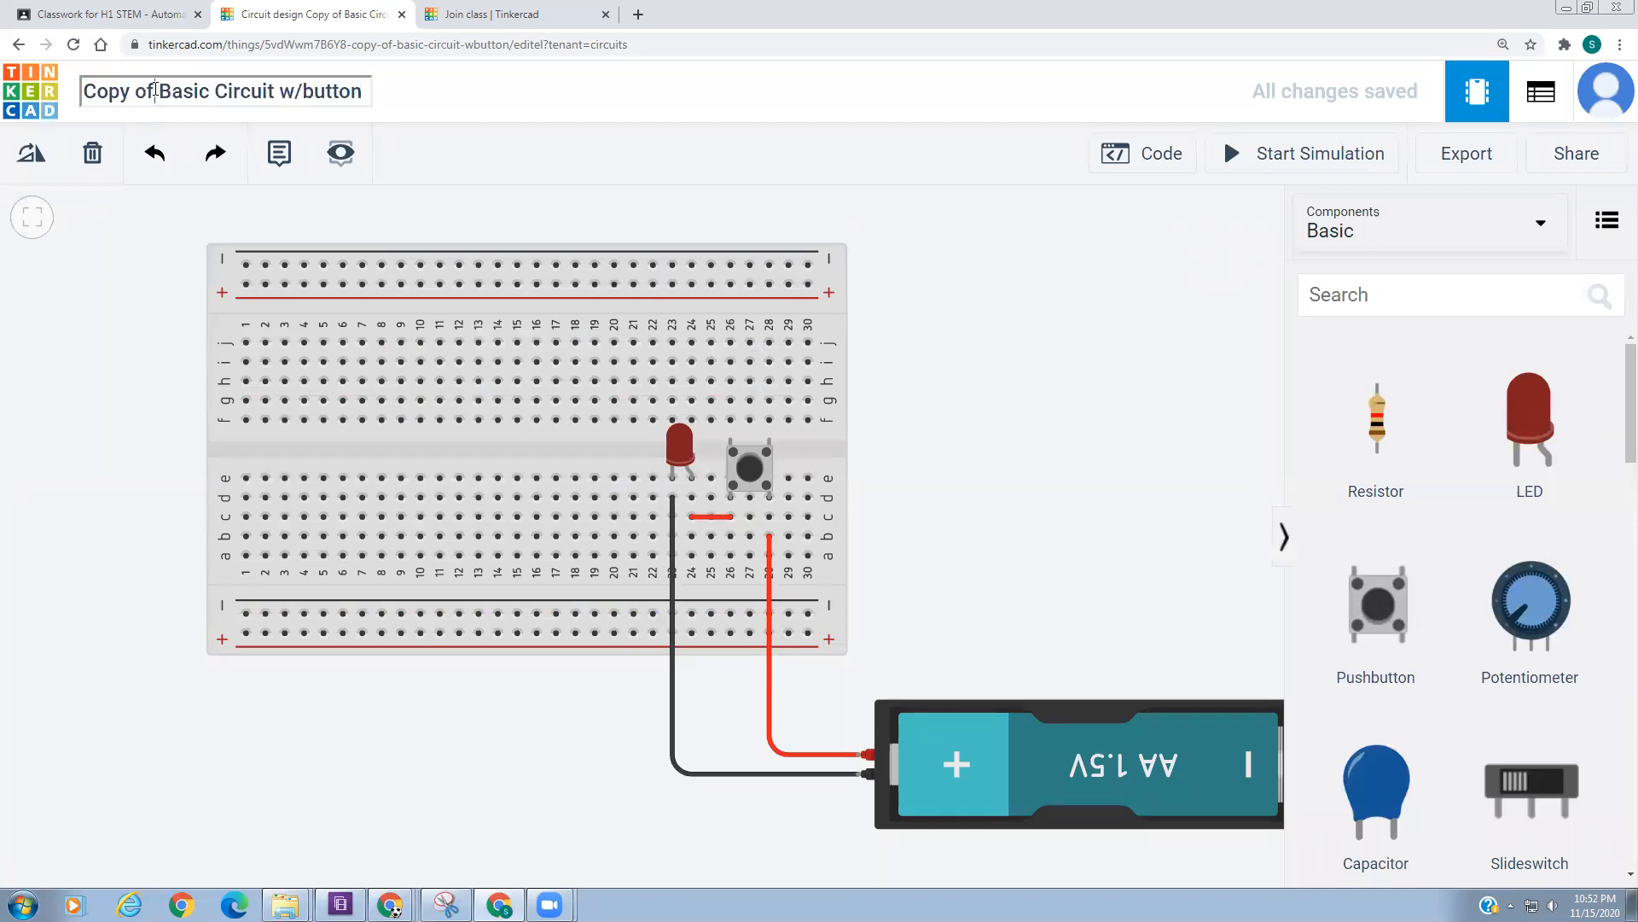
pyautogui.press('BackSpace')
pyautogui.press('BackSpace')
pyautogui.press('BackSpace')
pyautogui.press('BackSpace')
pyautogui.press('BackSpace')
pyautogui.press('BackSpace')
pyautogui.press('BackSpace')
pyautogui.press('BackSpace')
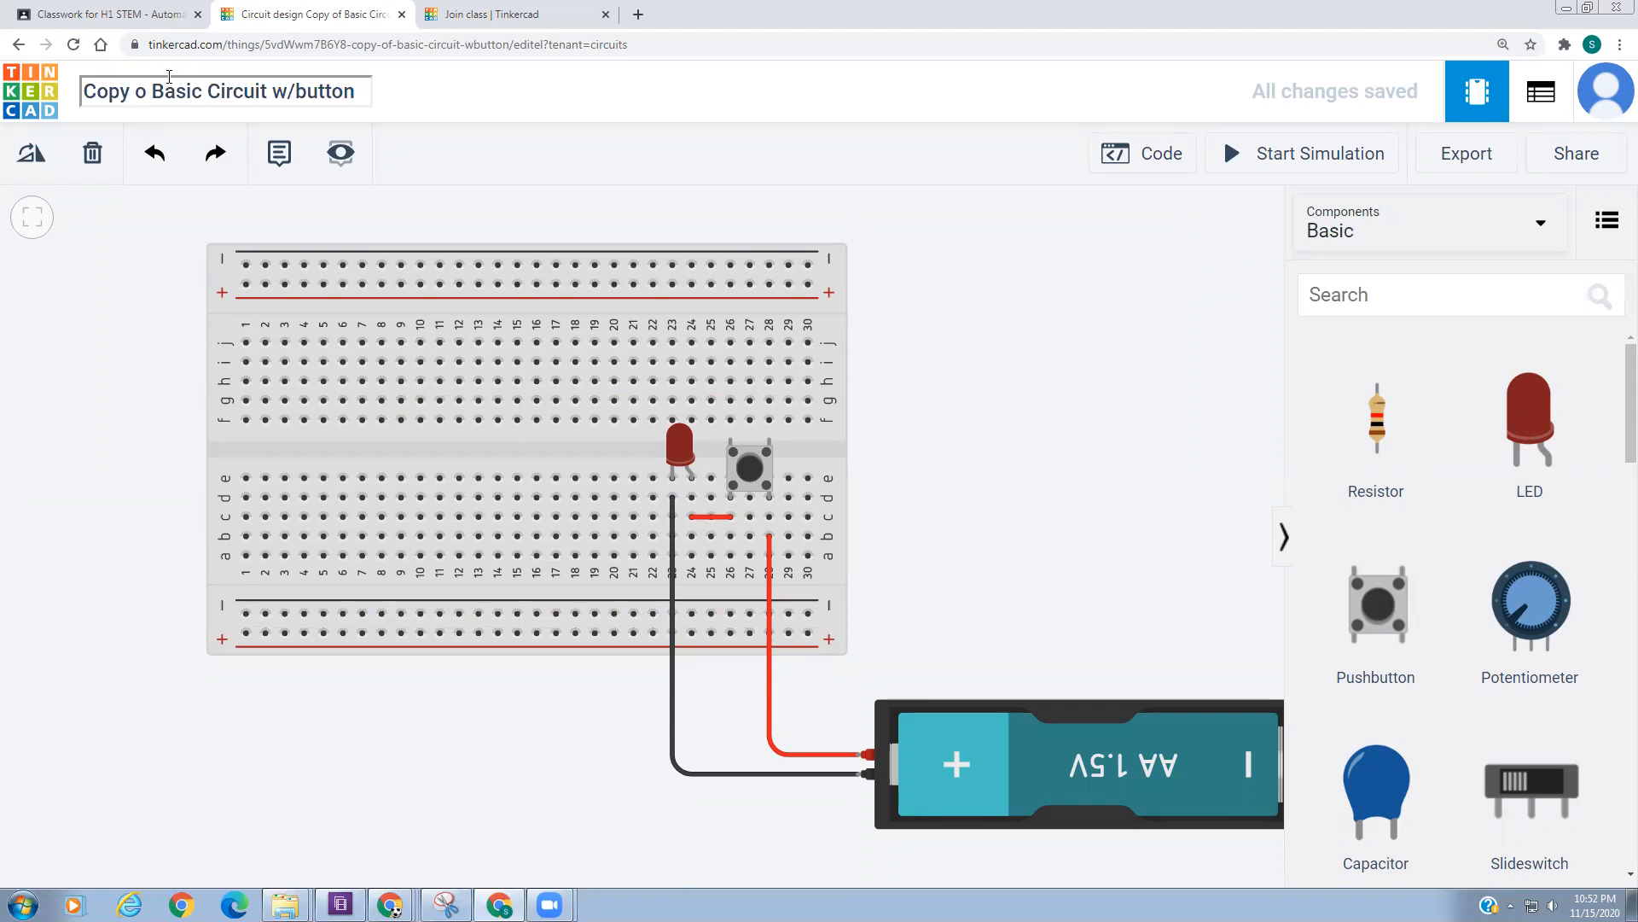
pyautogui.press('BackSpace')
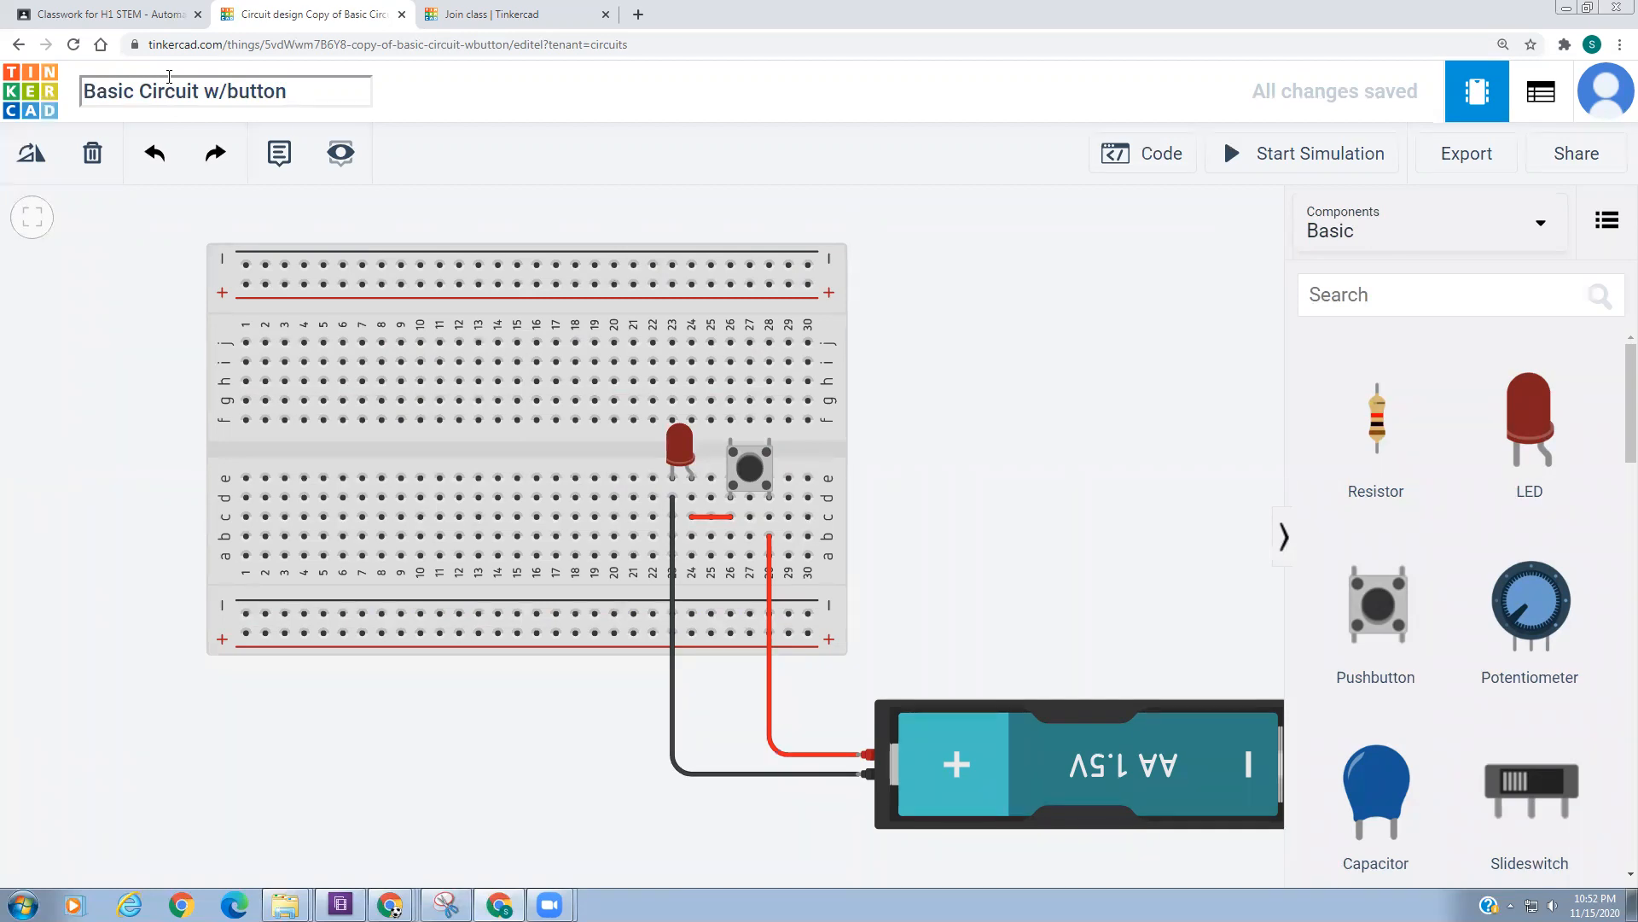
pyautogui.write('and 2 LED')
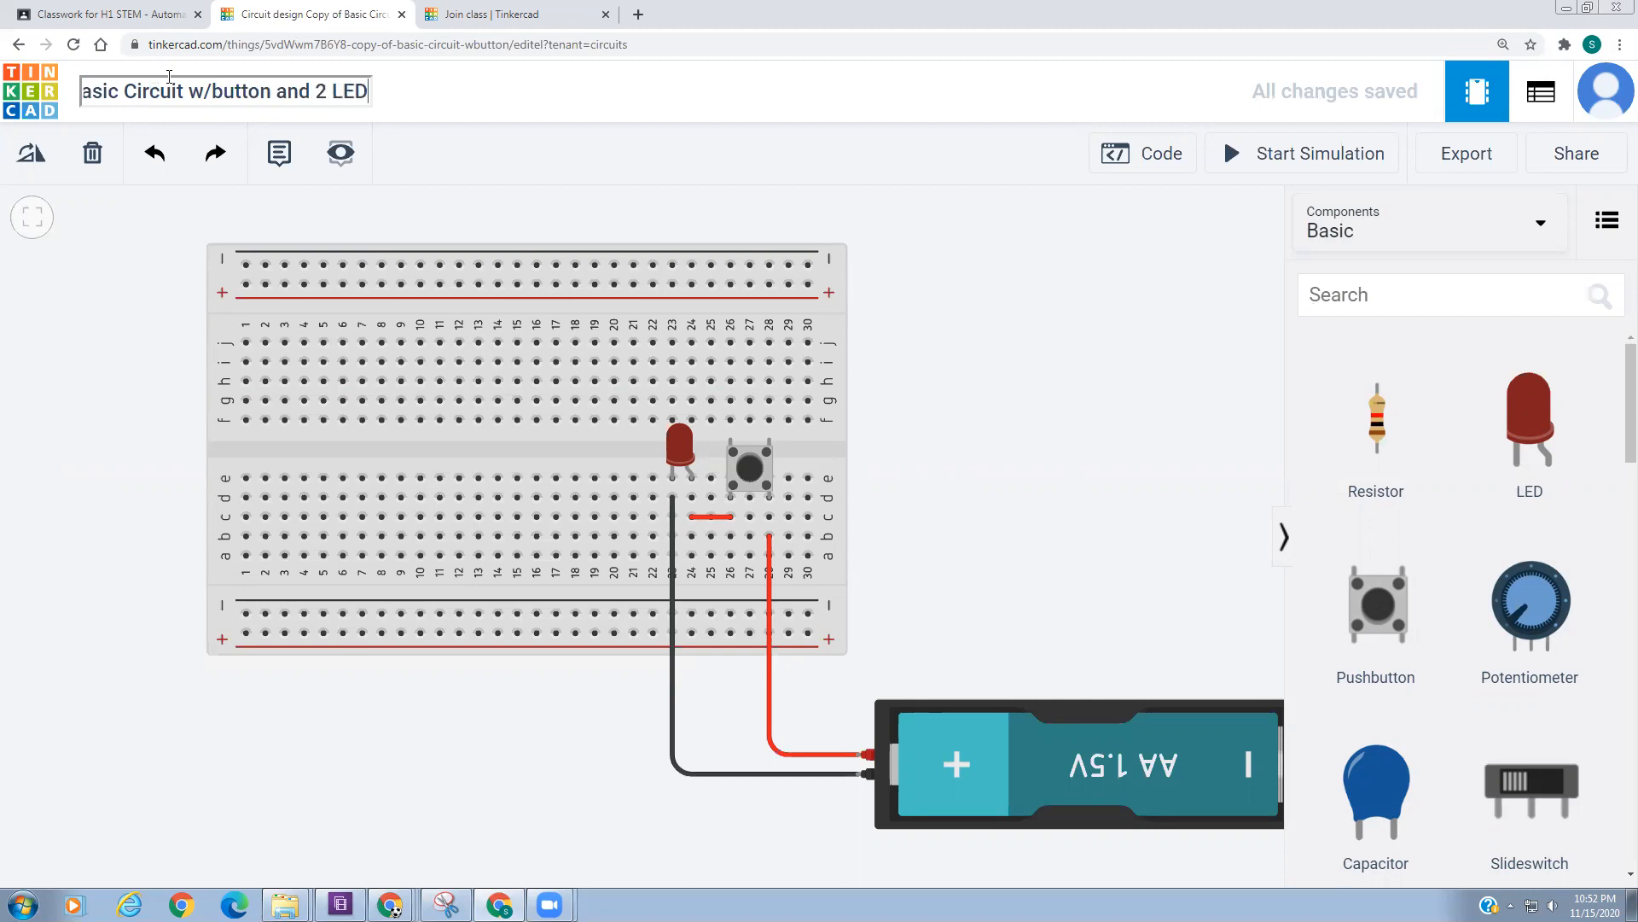
pyautogui.click(927, 238)
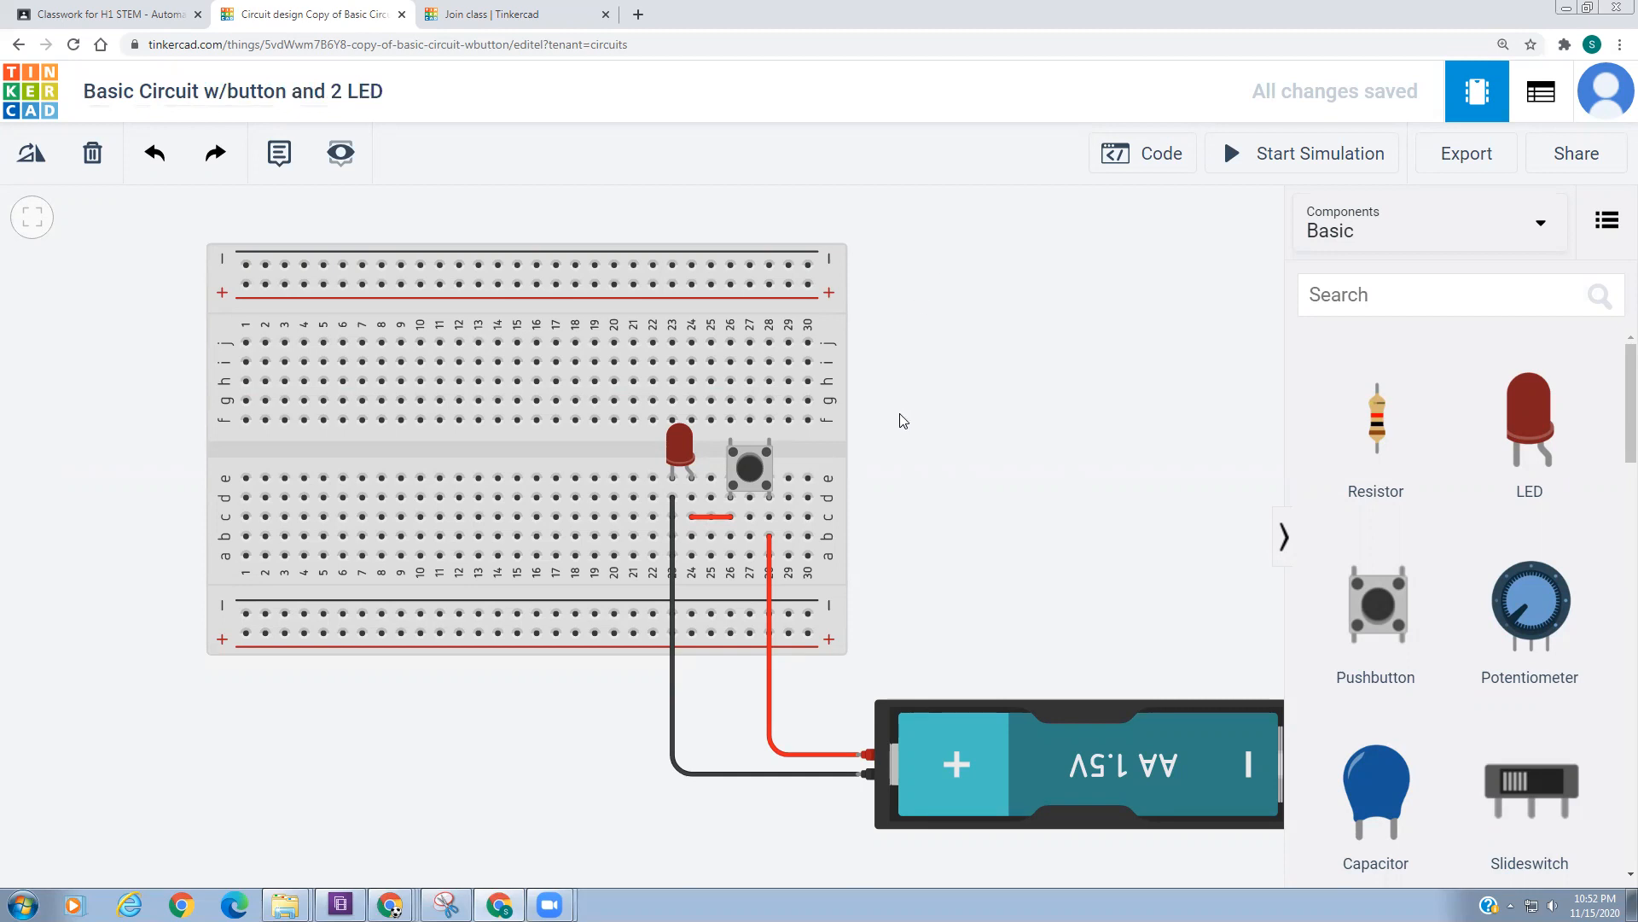
# - Move the black wire's breadboard end and the short red wire to row a, and place a second red LED in b23 and b24
pyautogui.moveTo(675, 516); pyautogui.dragTo(675, 563)
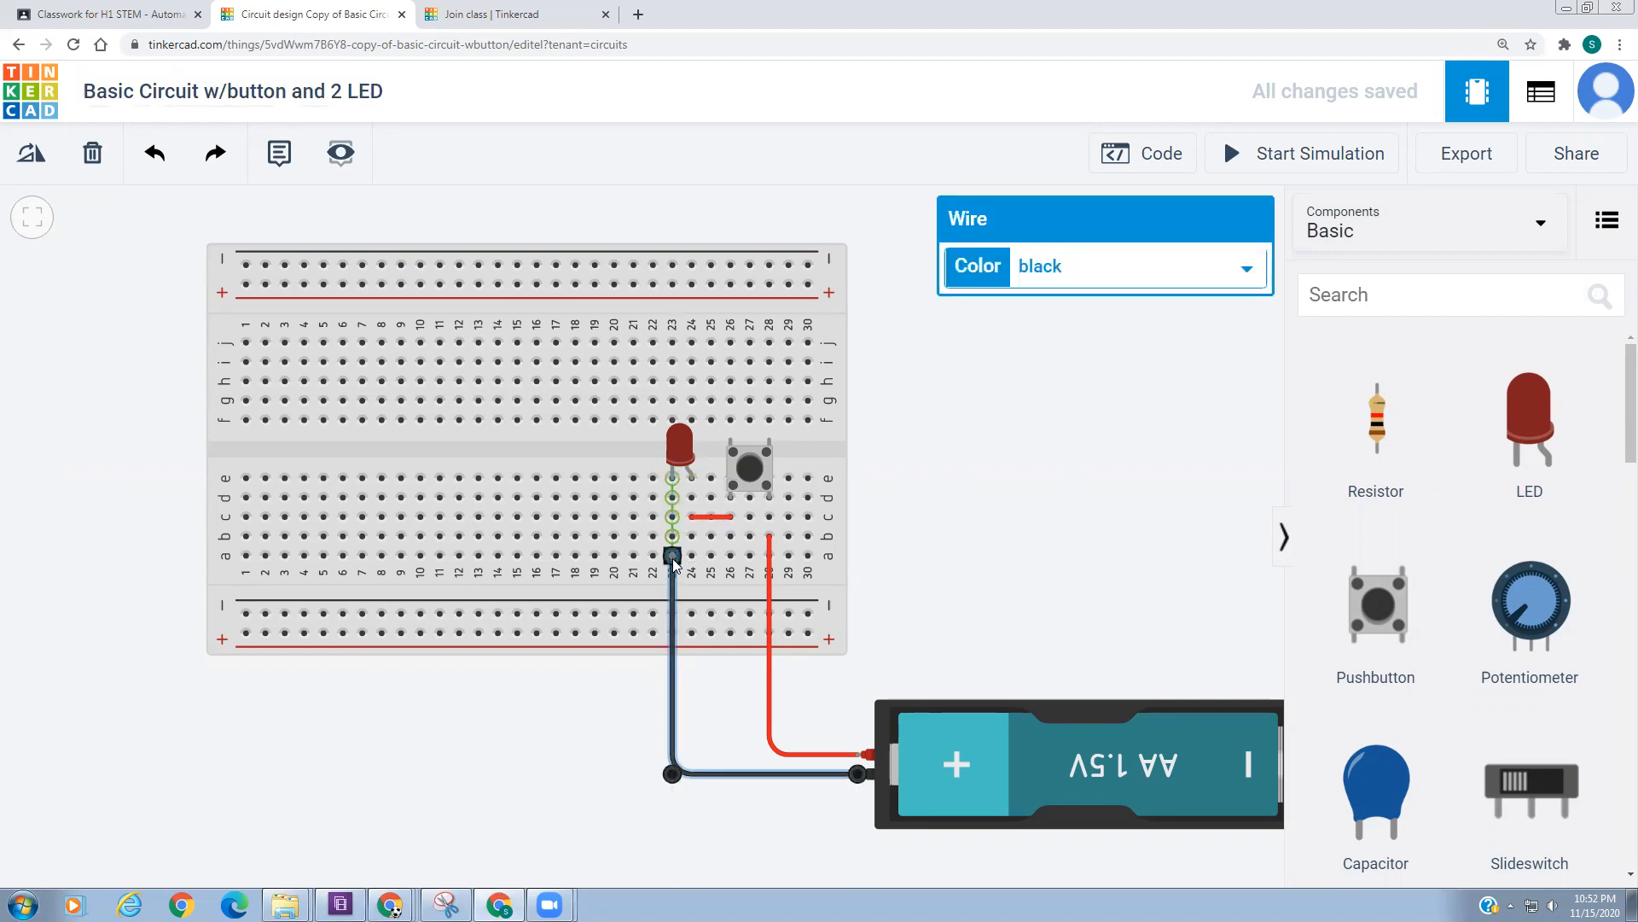
pyautogui.click(715, 517)
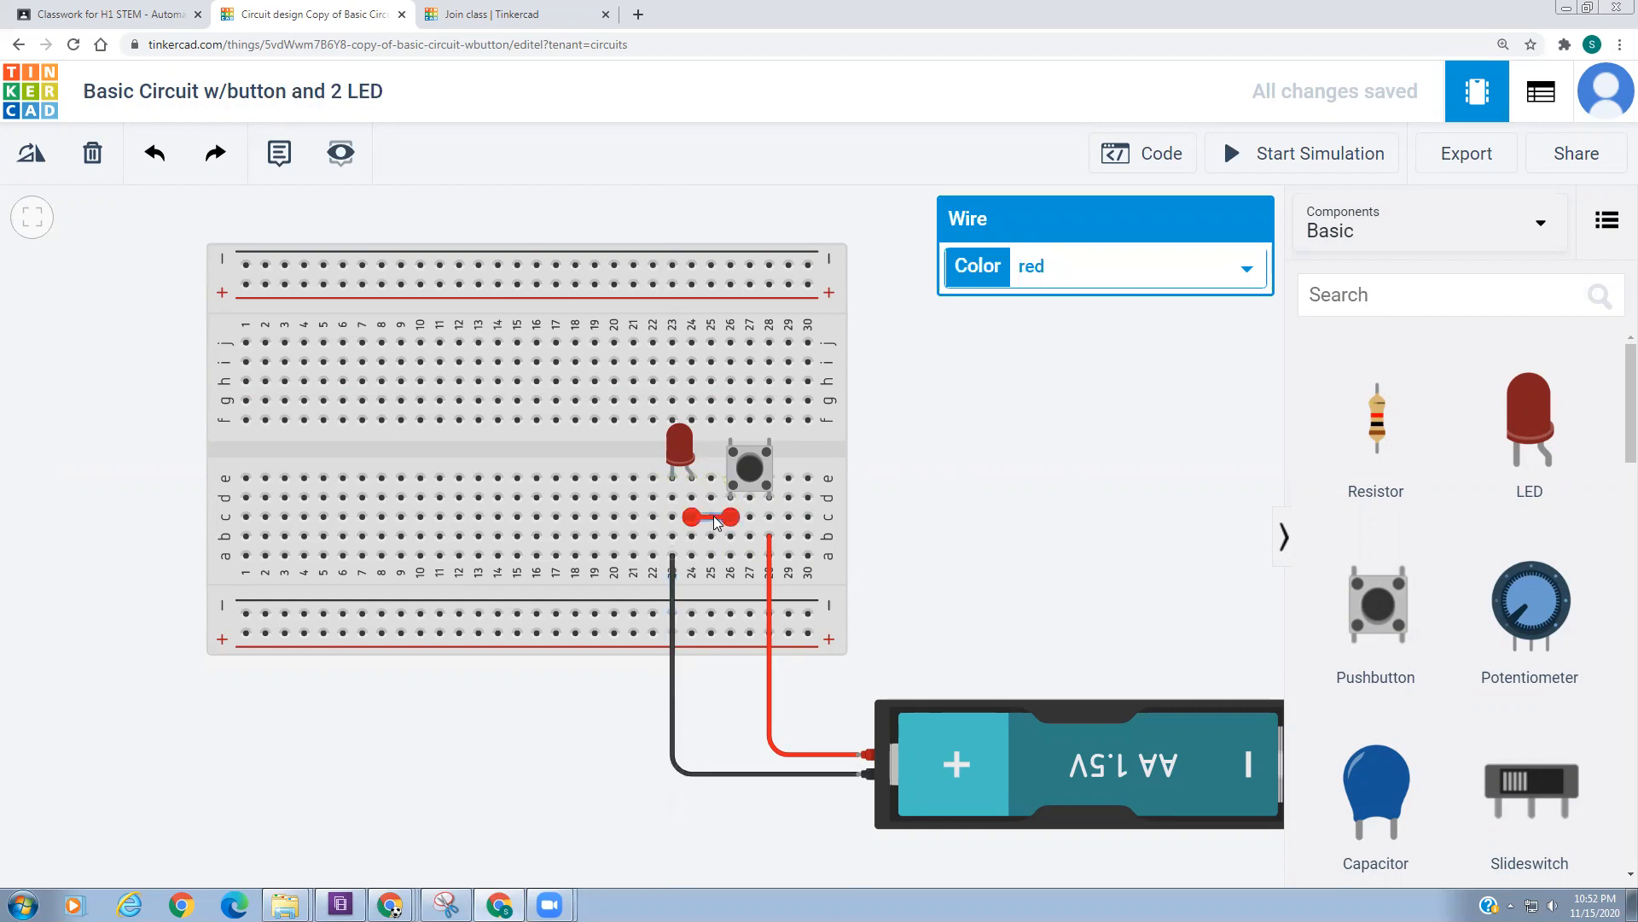
pyautogui.moveTo(693, 517); pyautogui.dragTo(732, 556)
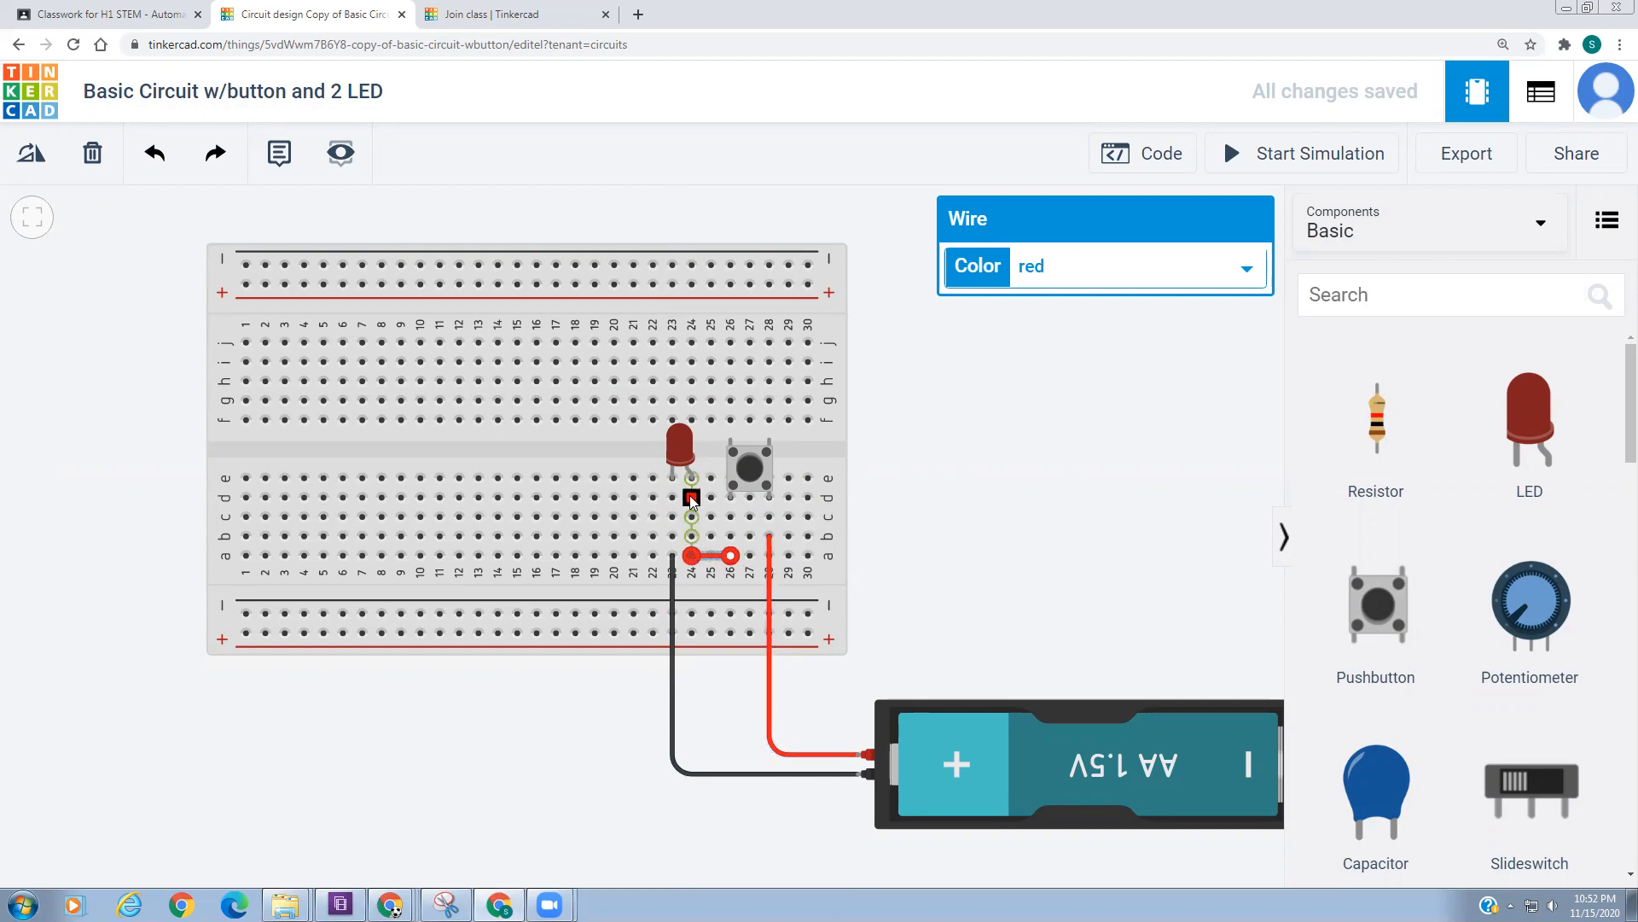
pyautogui.moveTo(1526, 427); pyautogui.dragTo(986, 427)
pyautogui.moveTo(868, 461); pyautogui.dragTo(693, 536)
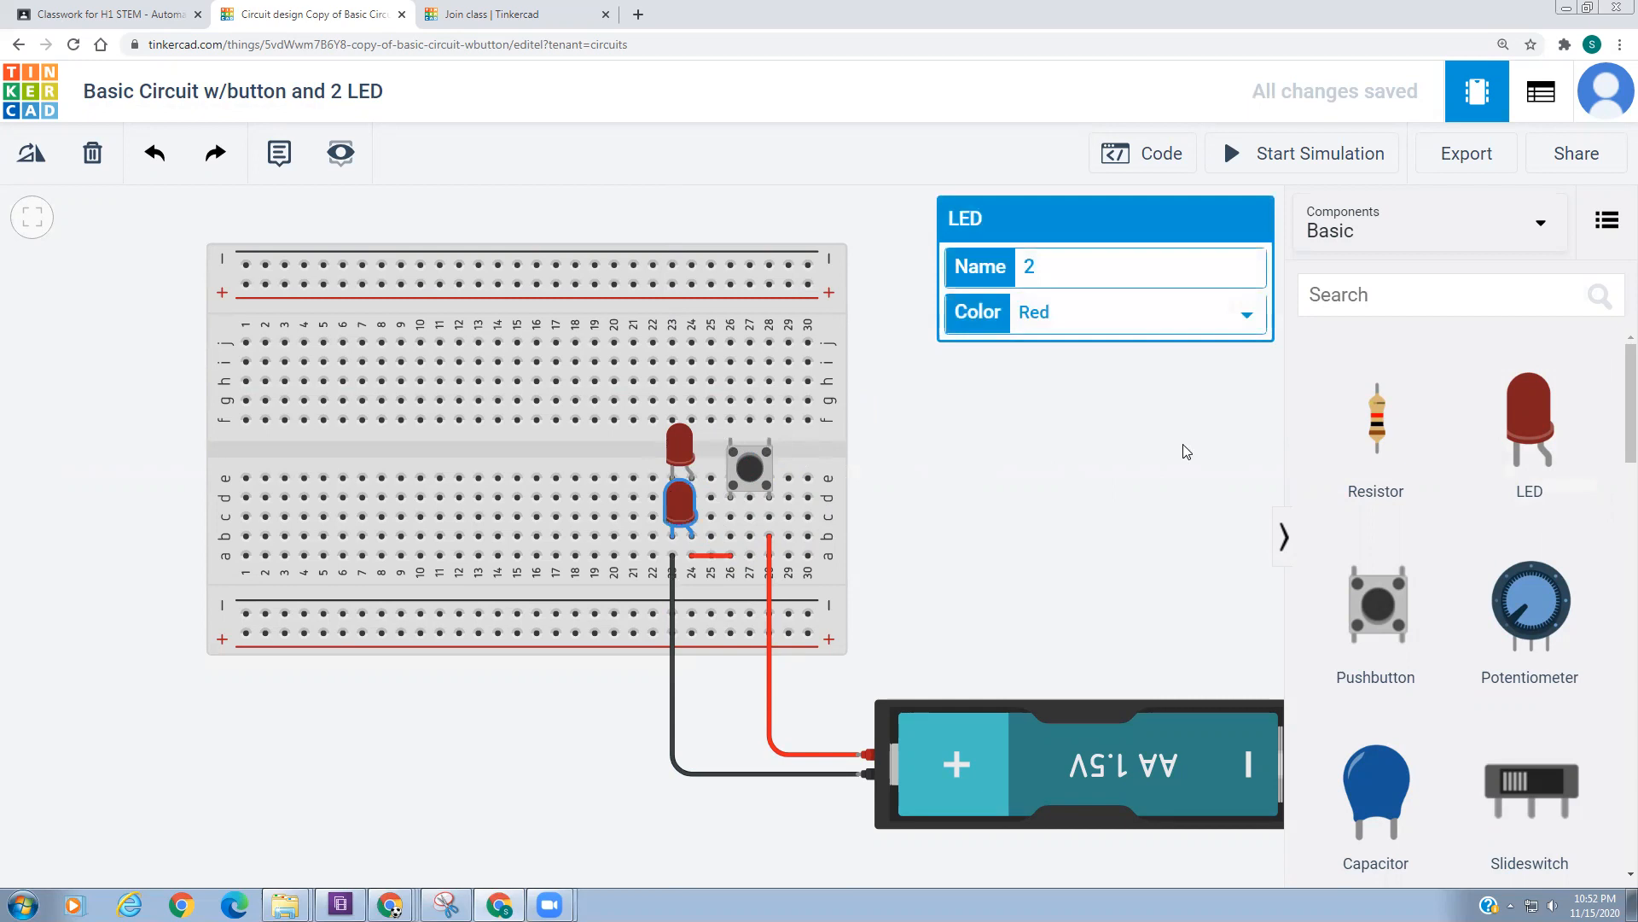
# - Run the simulation, operate the pushbutton to test the two parallel LEDs, and stop the simulation
pyautogui.click(1311, 154)
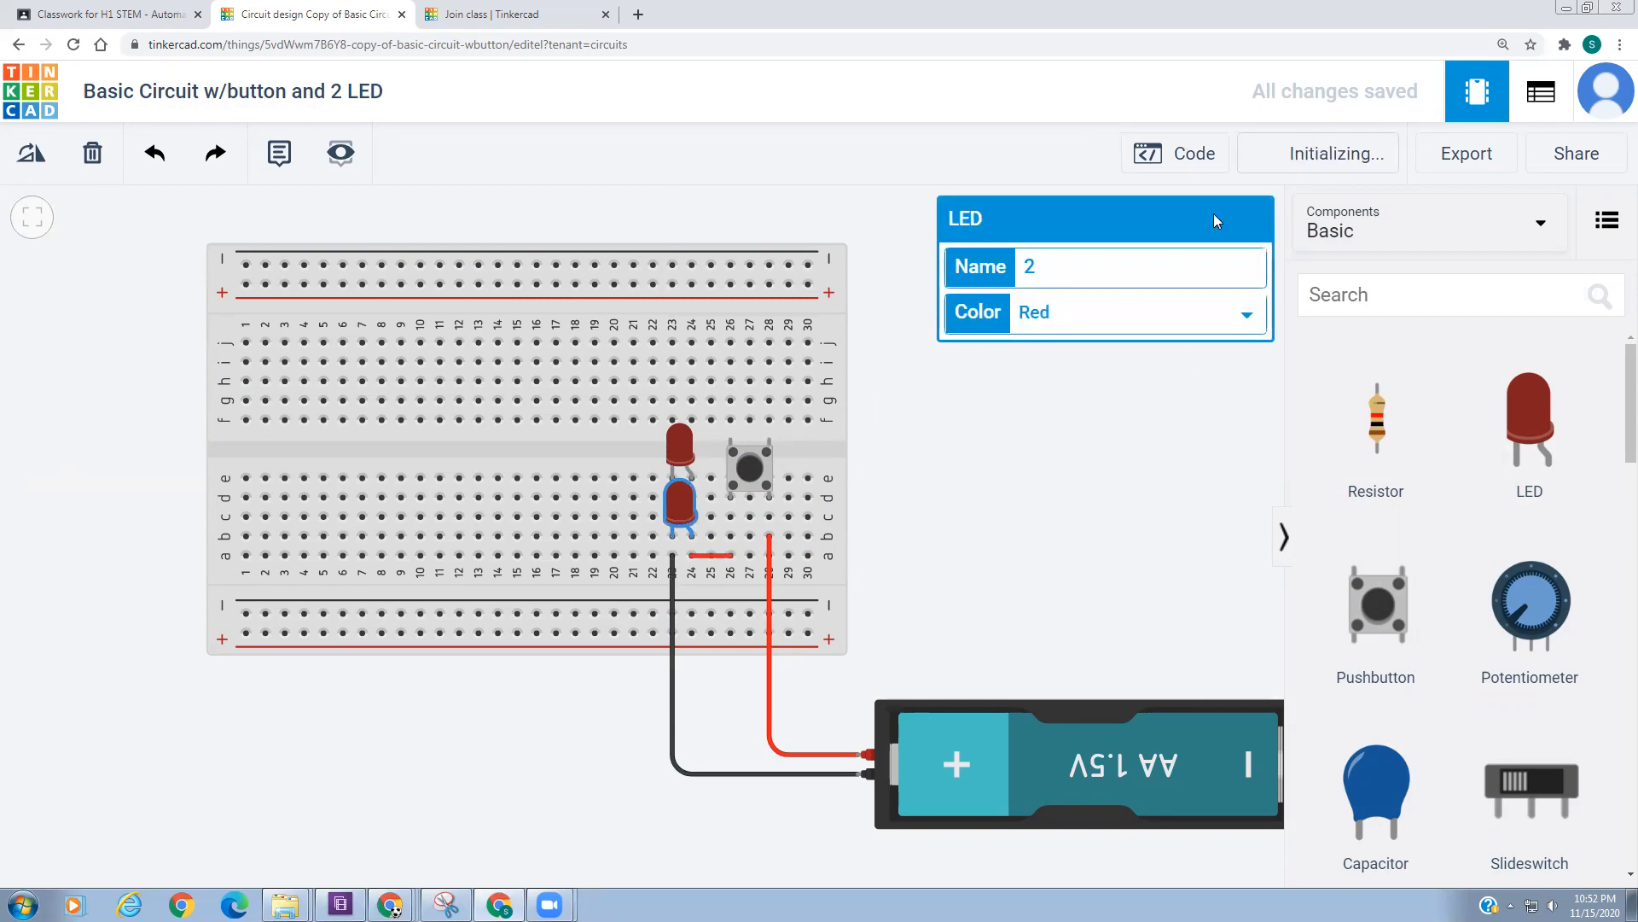
pyautogui.click(750, 471)
pyautogui.click(751, 468)
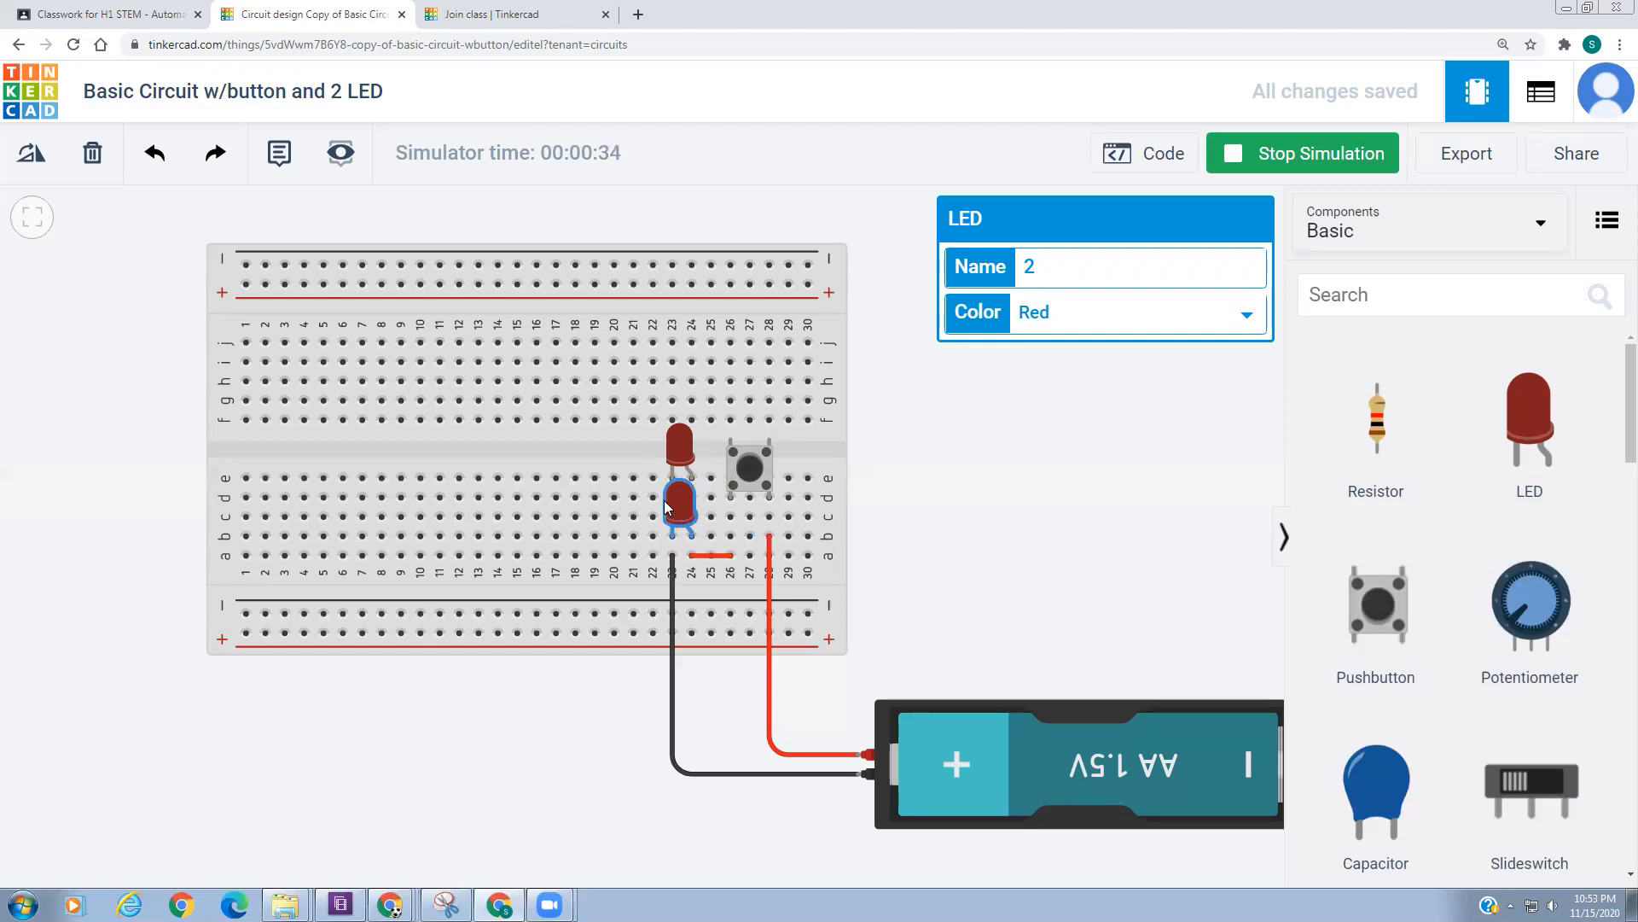
pyautogui.click(1307, 164)
# - Move the second LED to holes b22 and b23, and reroute the black battery wire to a22 with a right-angle bend
pyautogui.moveTo(673, 528); pyautogui.dragTo(658, 520)
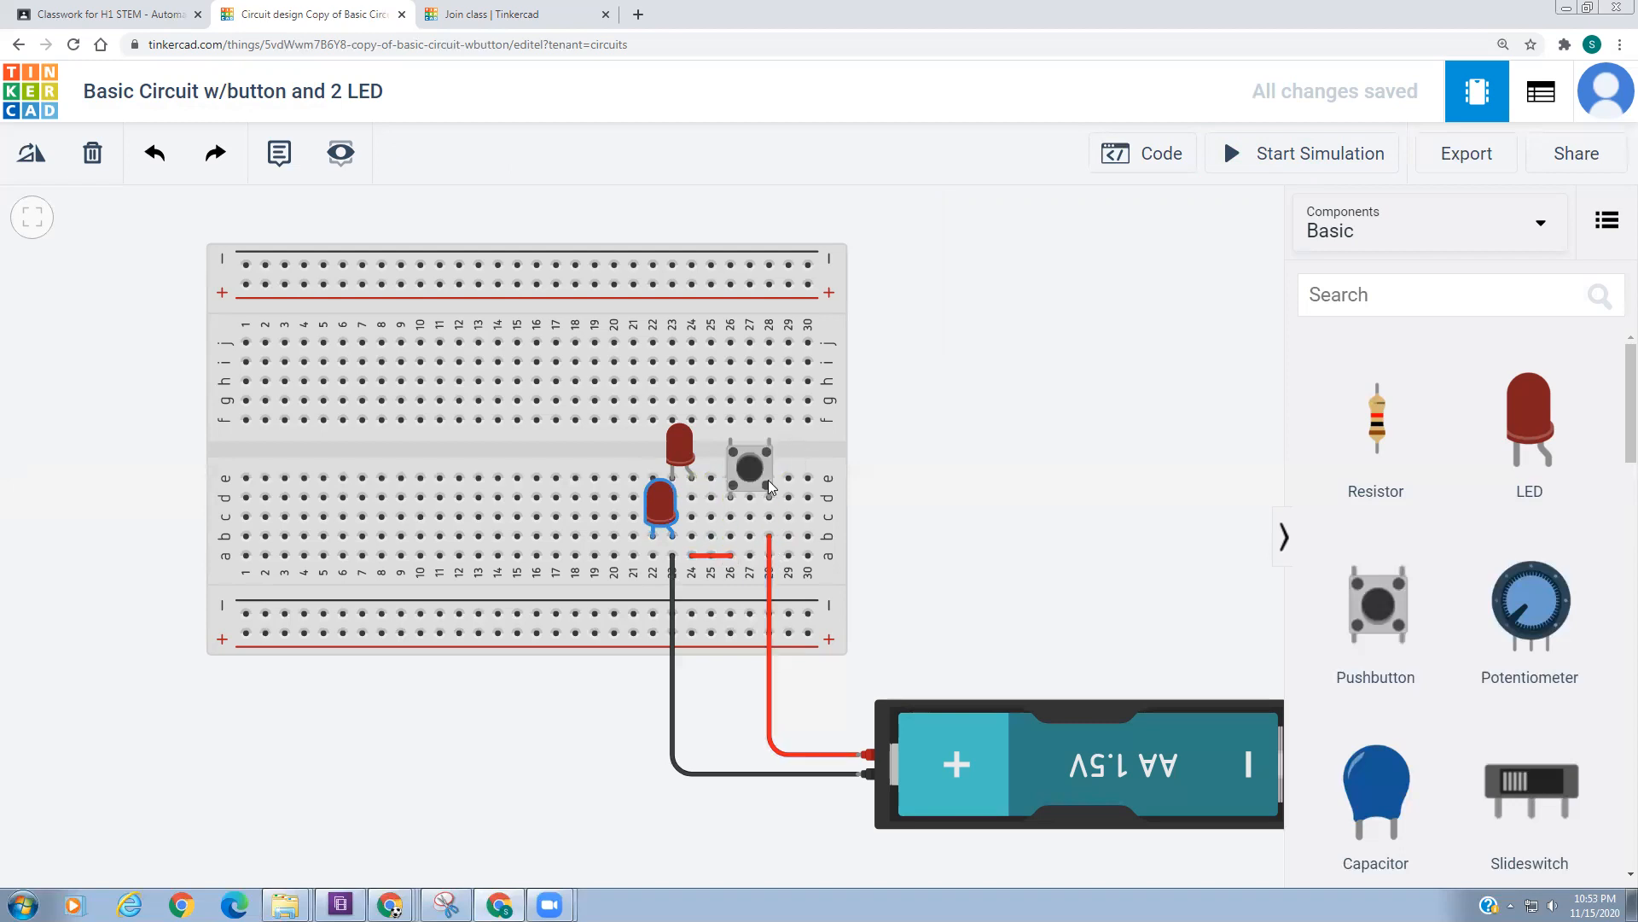
pyautogui.click(715, 557)
pyautogui.moveTo(689, 547); pyautogui.dragTo(692, 479)
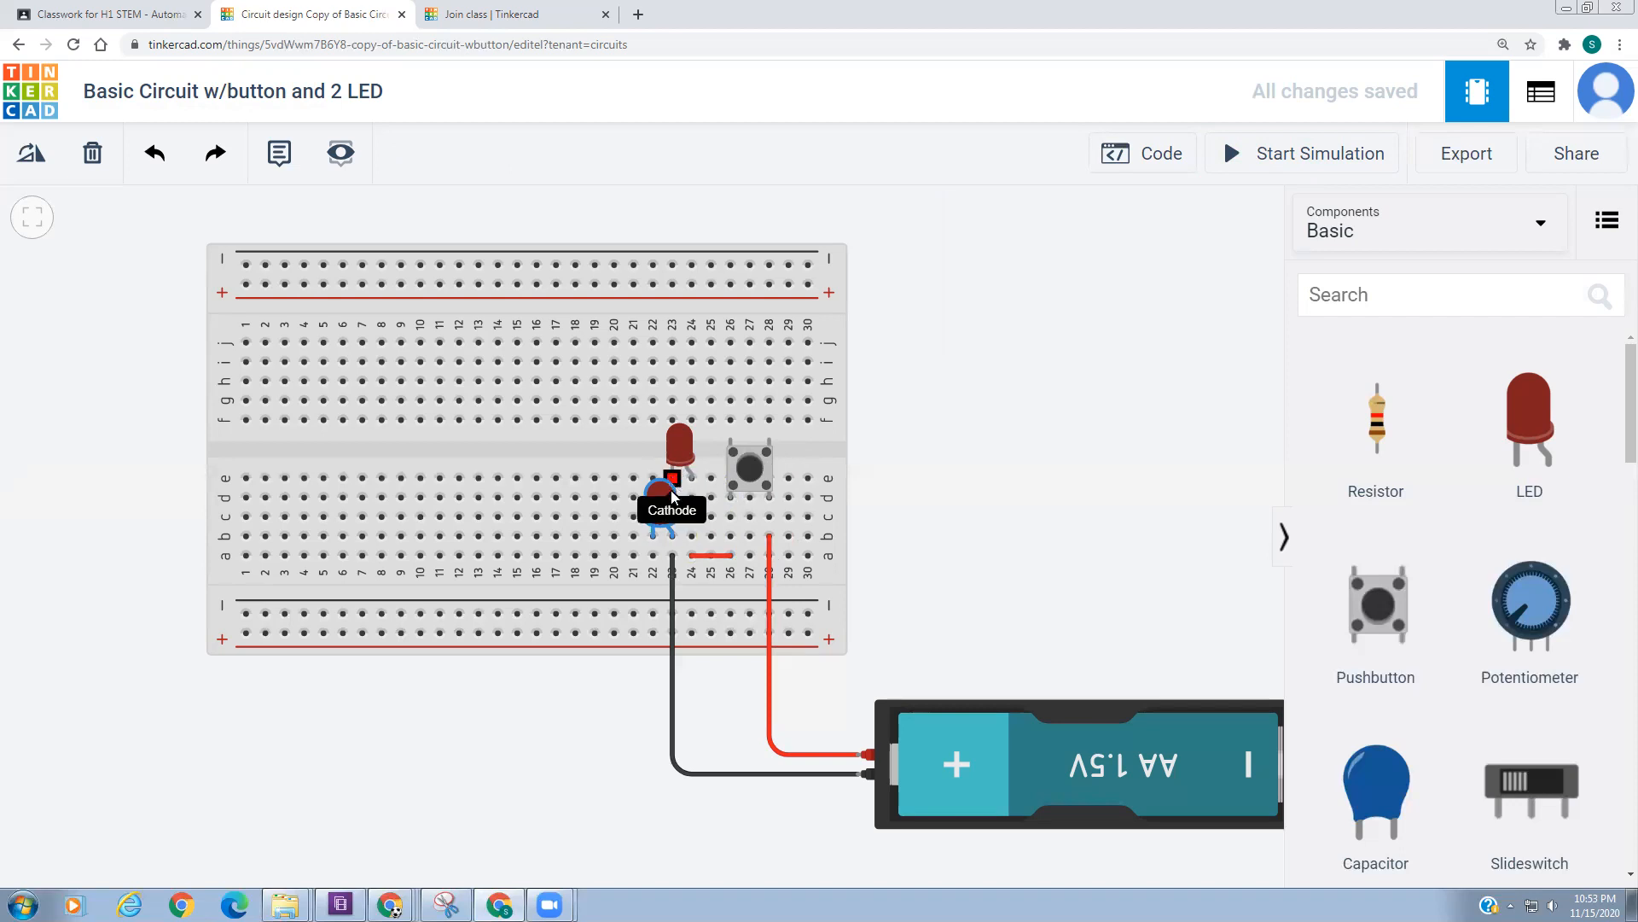
pyautogui.click(671, 570)
pyautogui.moveTo(672, 560); pyautogui.dragTo(653, 555)
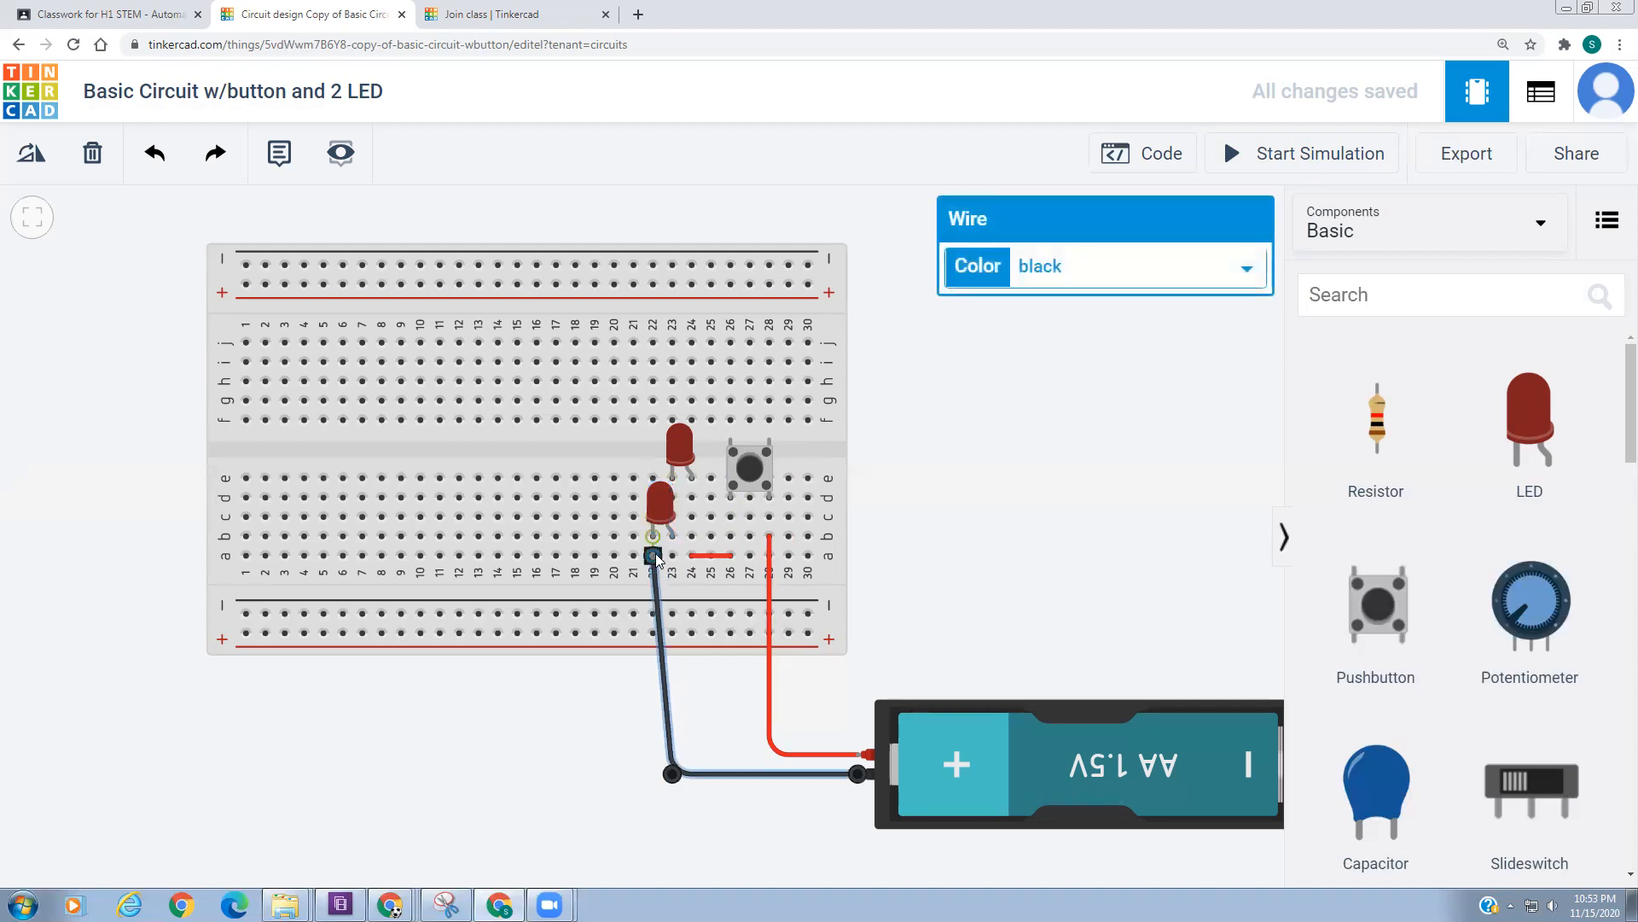
pyautogui.moveTo(671, 774); pyautogui.dragTo(653, 774)
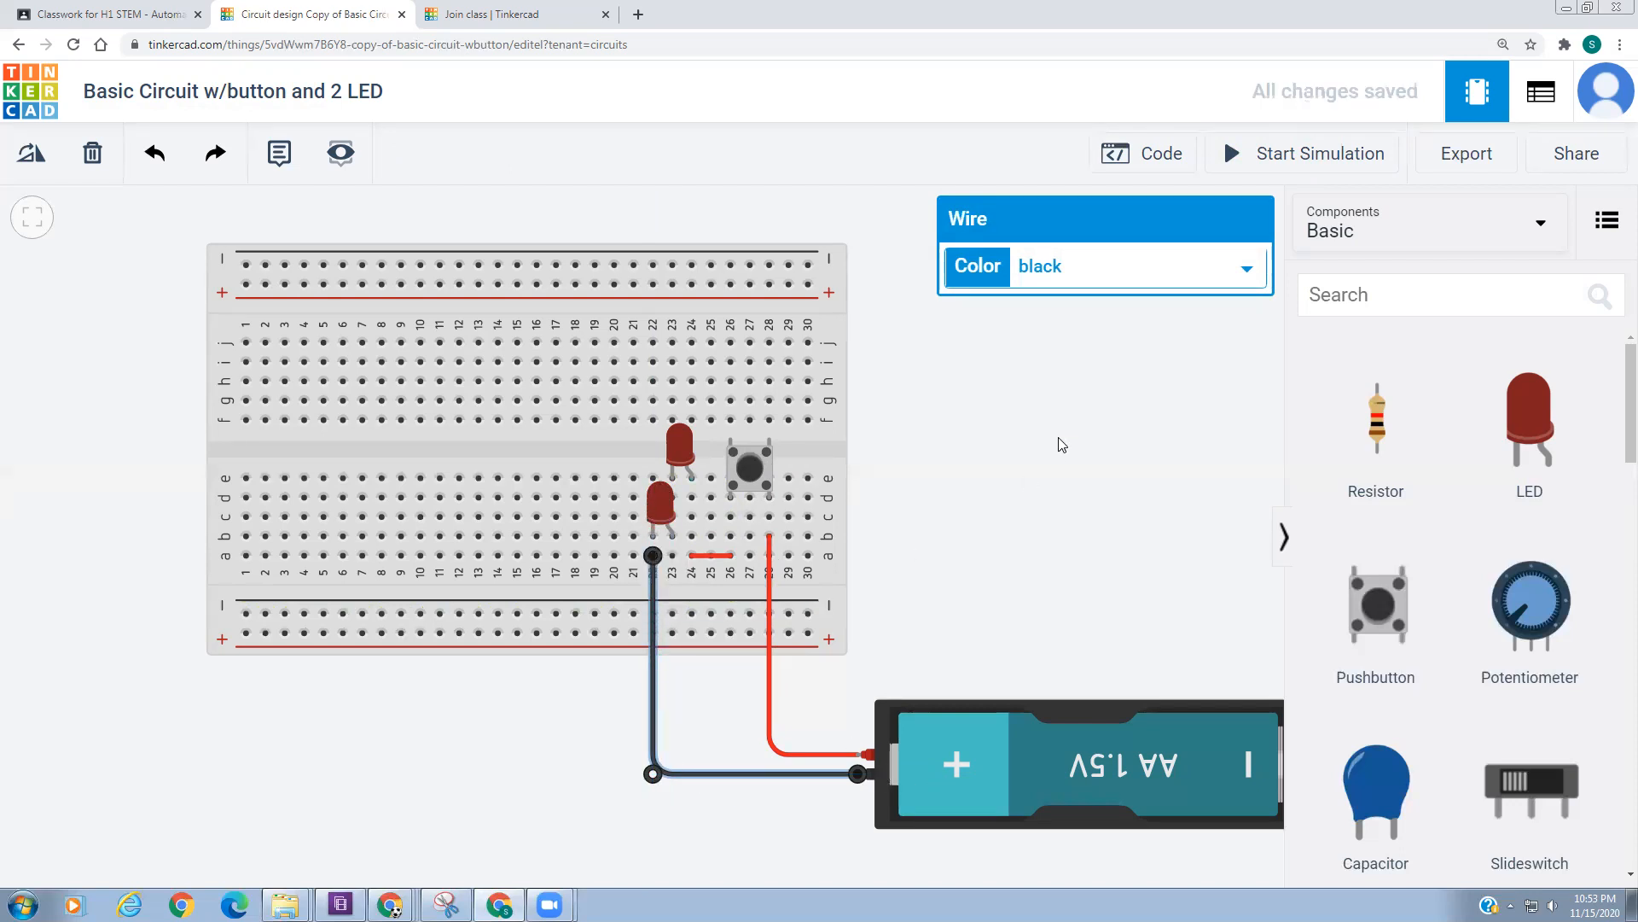
# - Start the simulation, set the battery count to 2 batteries, and test the LEDs with the pushbutton
pyautogui.click(1307, 155)
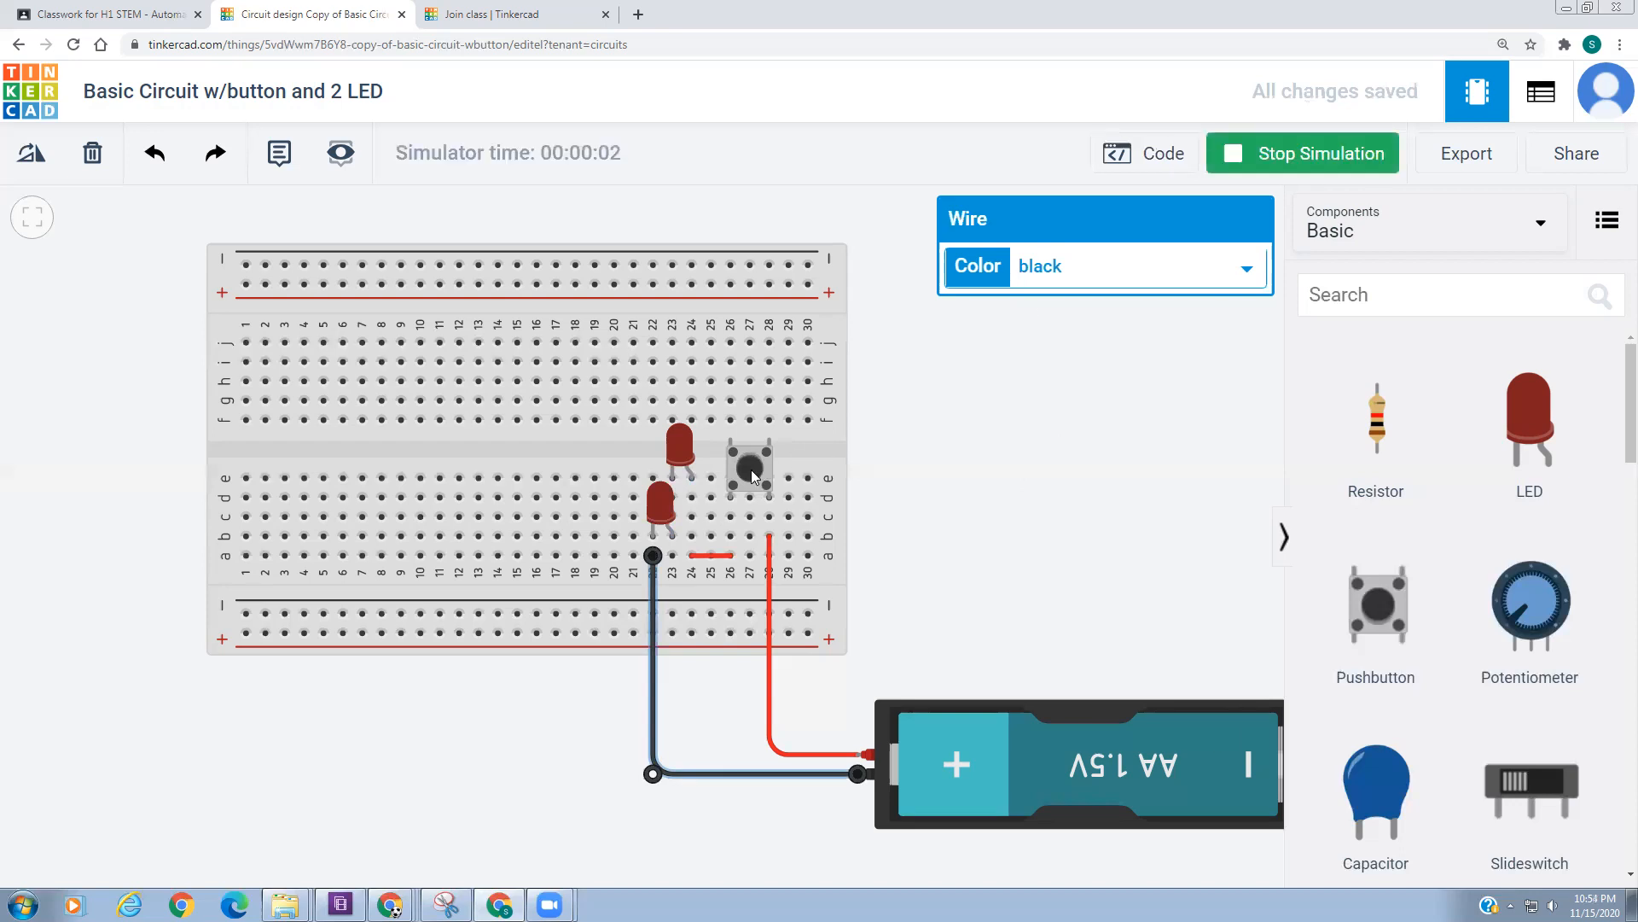
pyautogui.click(969, 766)
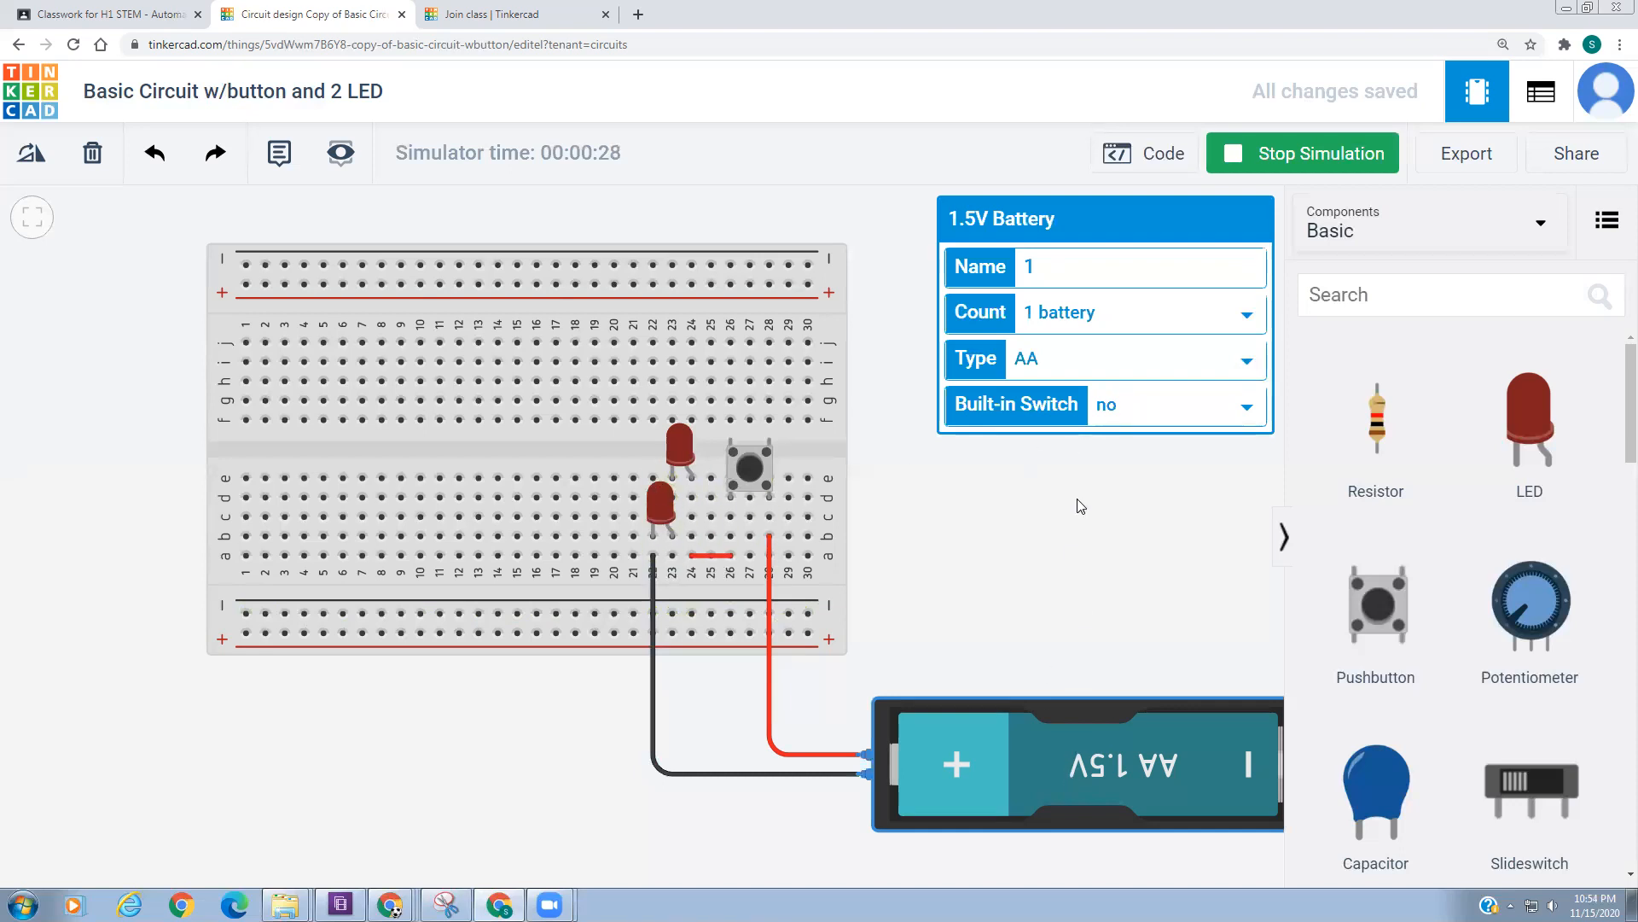
pyautogui.click(1121, 331)
pyautogui.click(1113, 362)
pyautogui.click(751, 480)
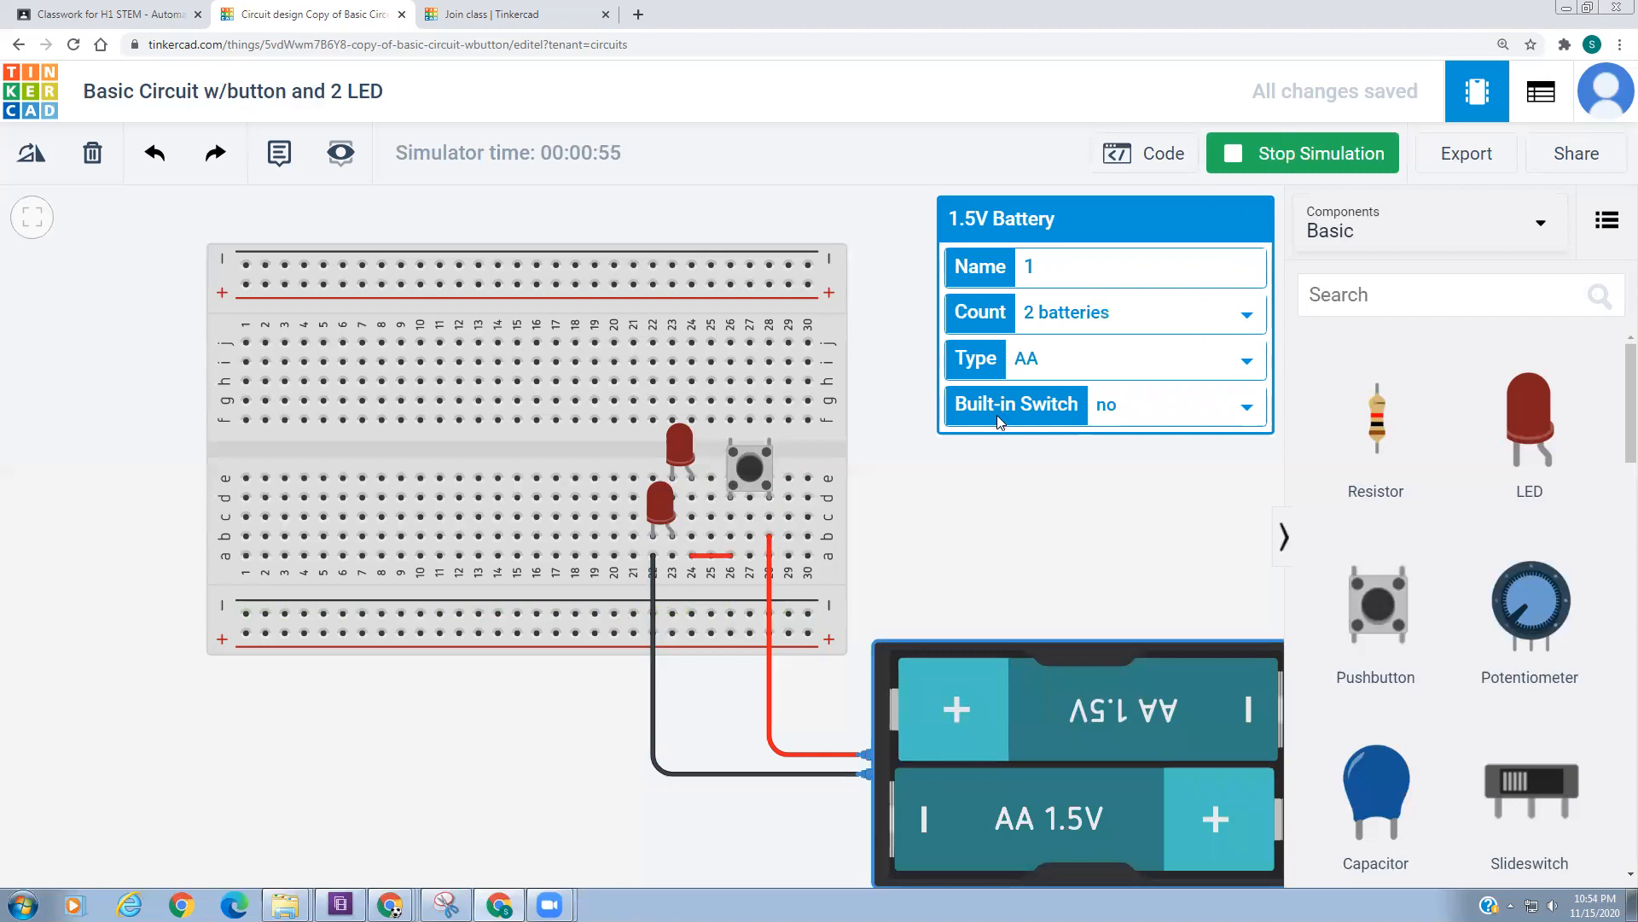
pyautogui.click(748, 476)
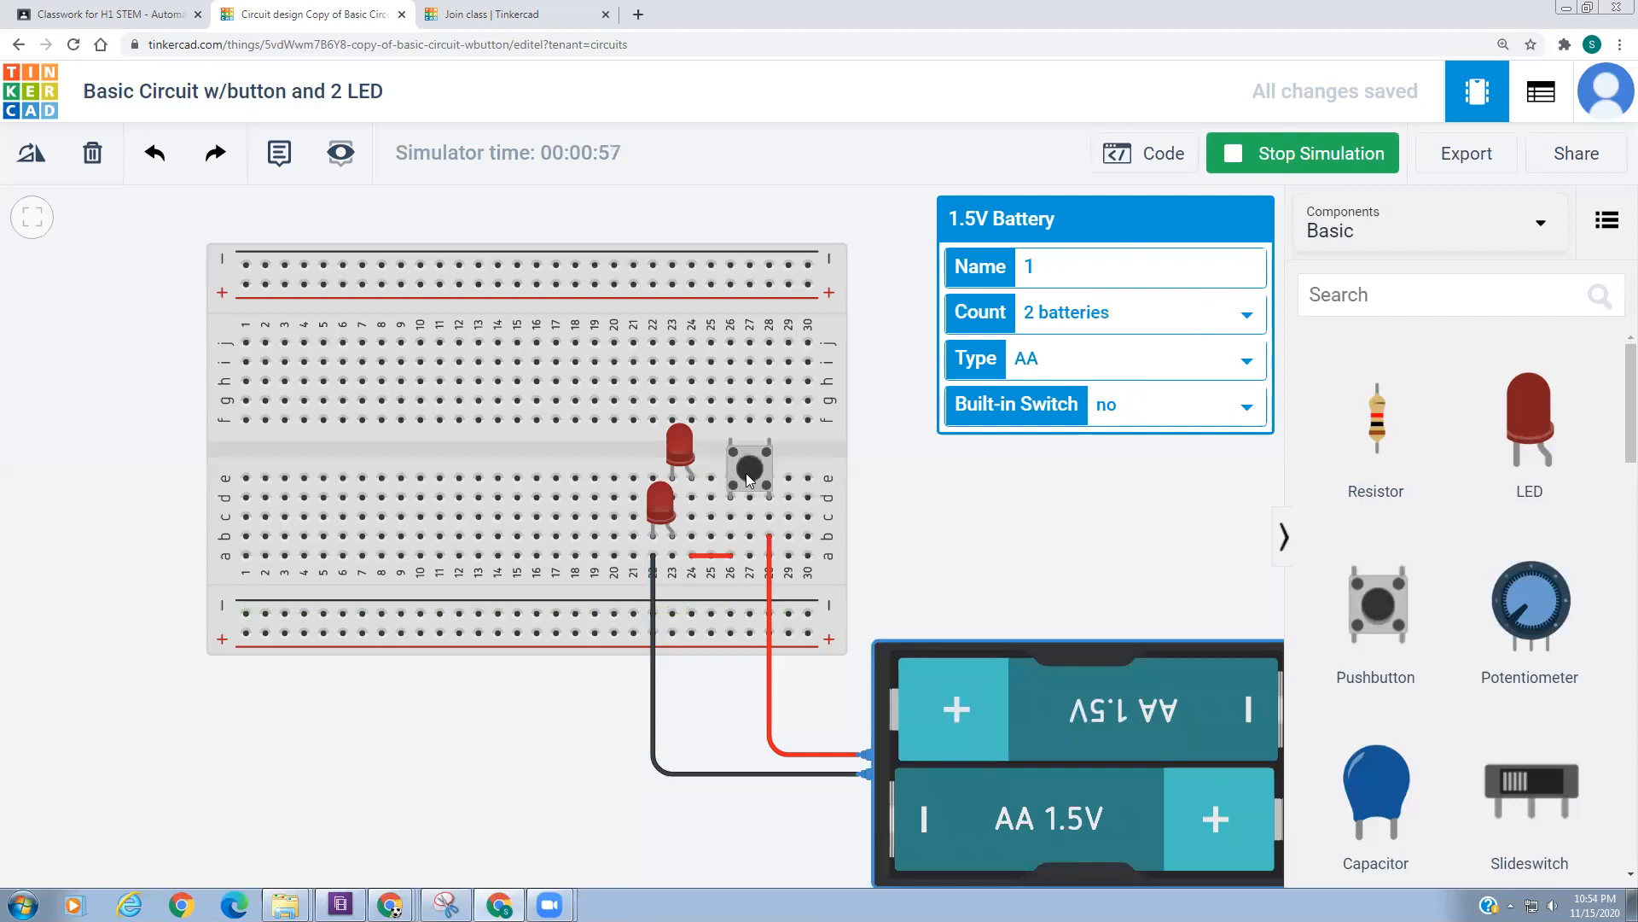
# - Set the battery count to 3 batteries, test the two LEDs with the pushbutton, and stop the simulation
pyautogui.click(1096, 313)
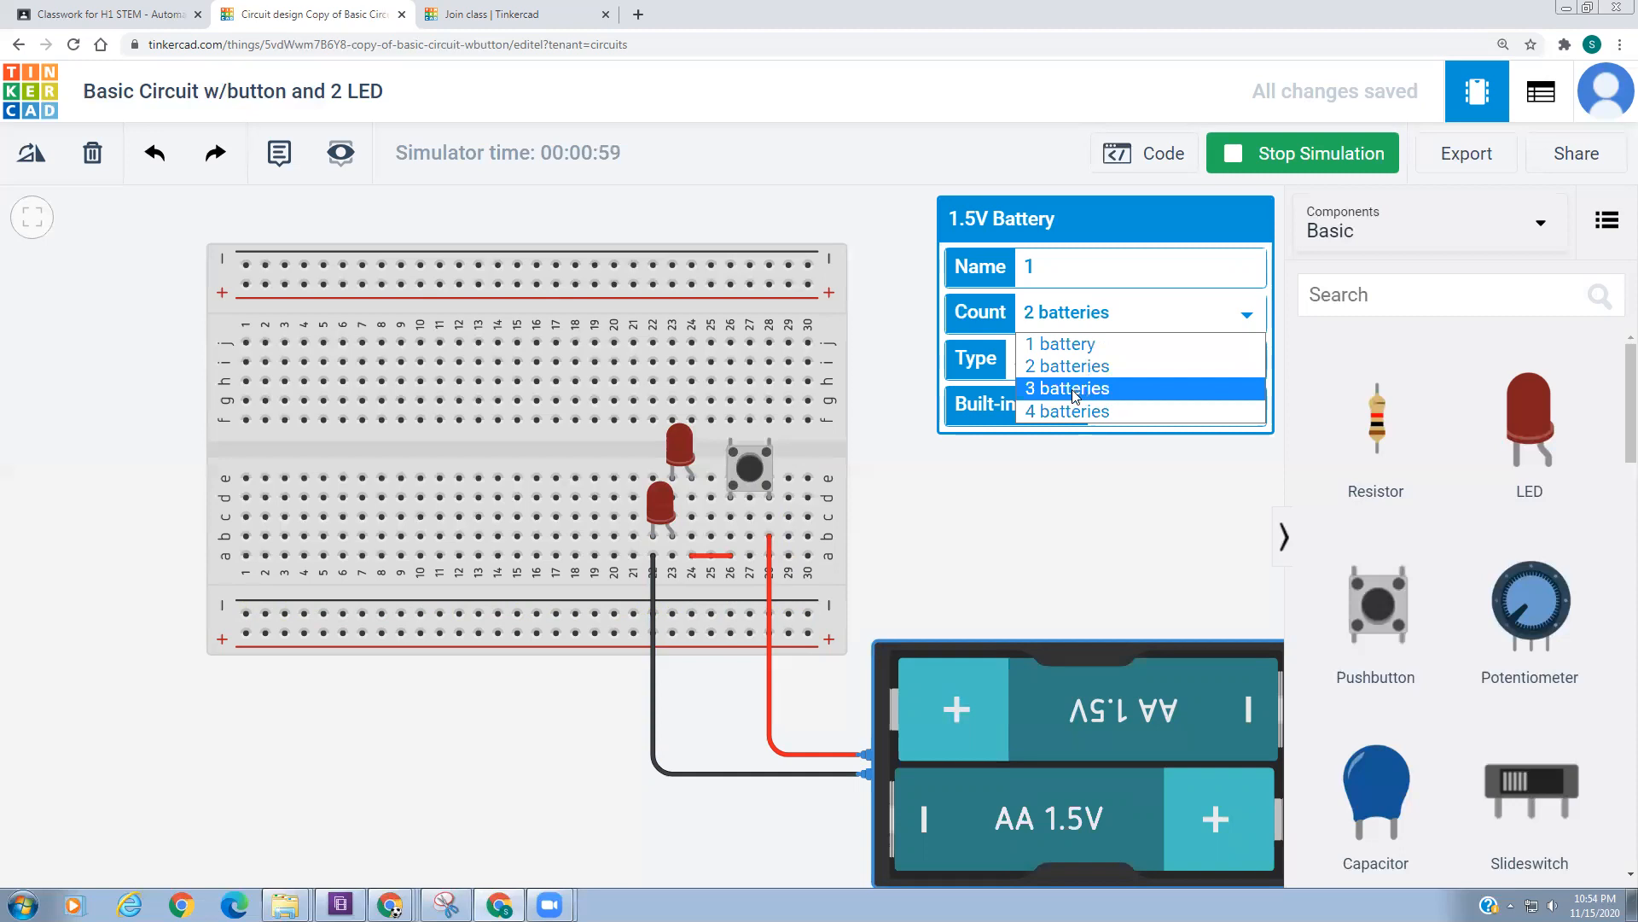
pyautogui.click(1073, 389)
pyautogui.click(749, 473)
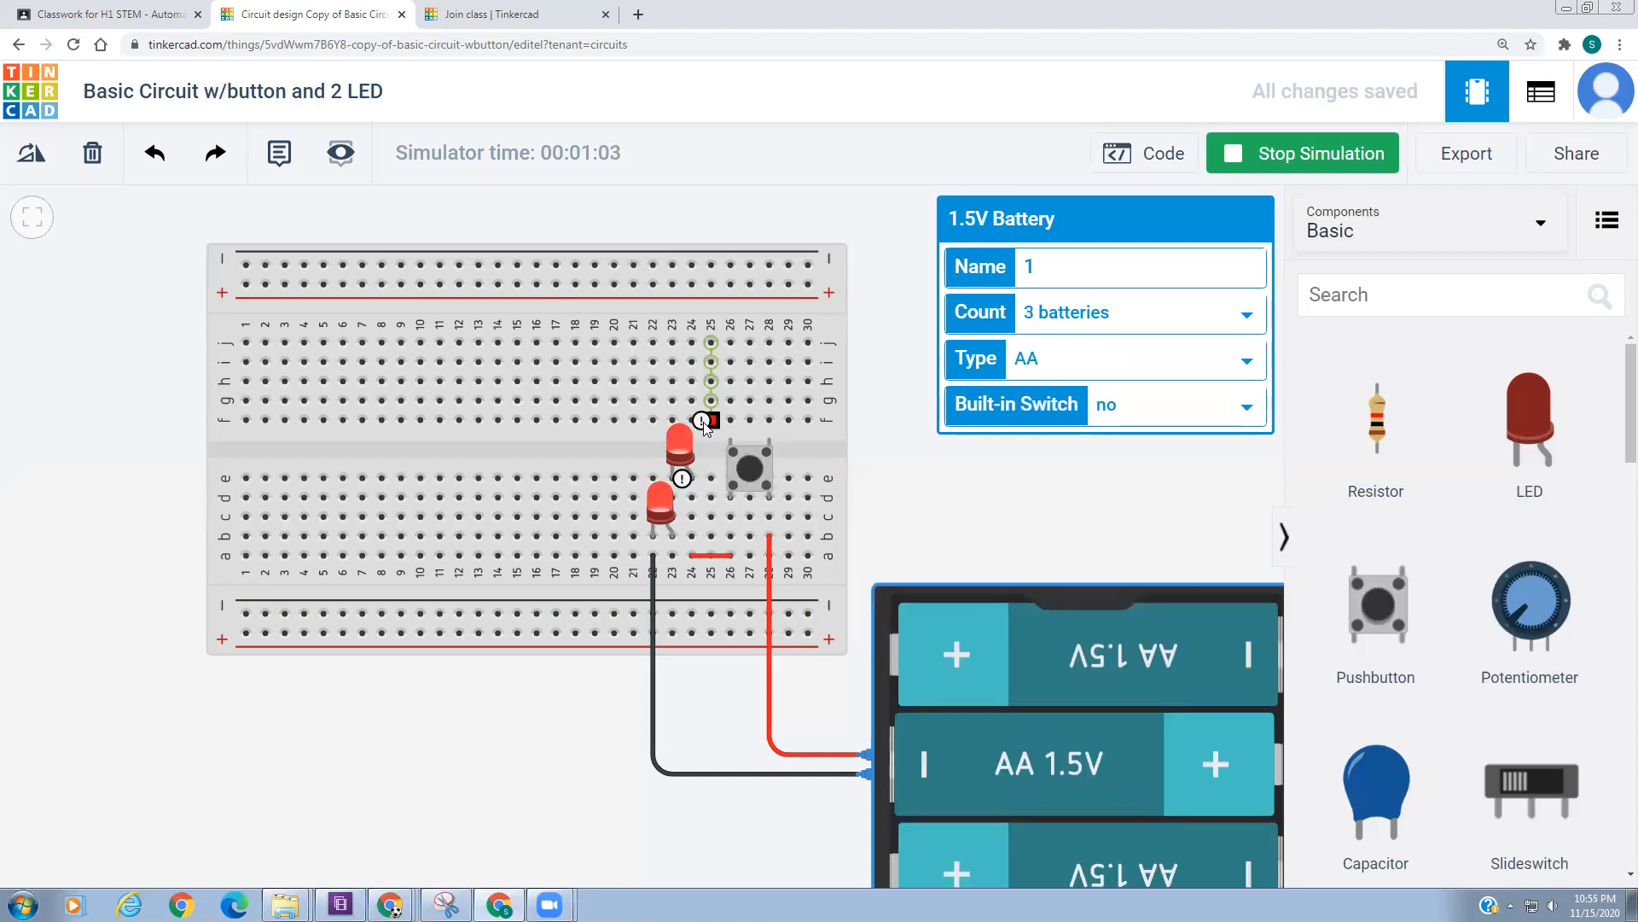
pyautogui.click(748, 478)
pyautogui.click(746, 476)
pyautogui.click(744, 473)
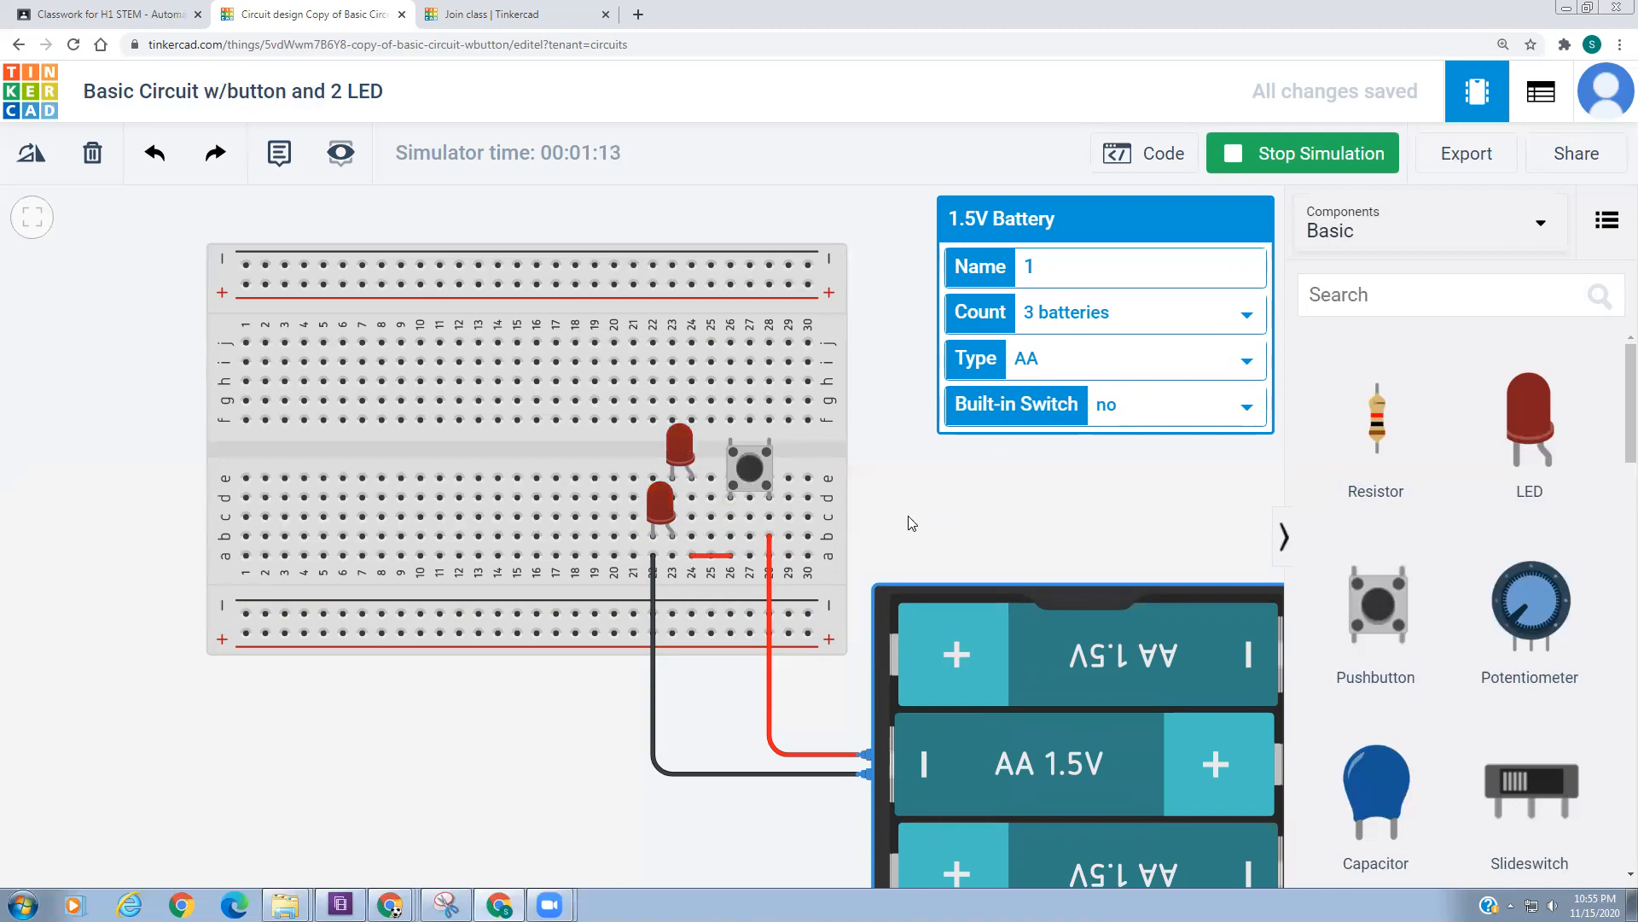
pyautogui.click(663, 512)
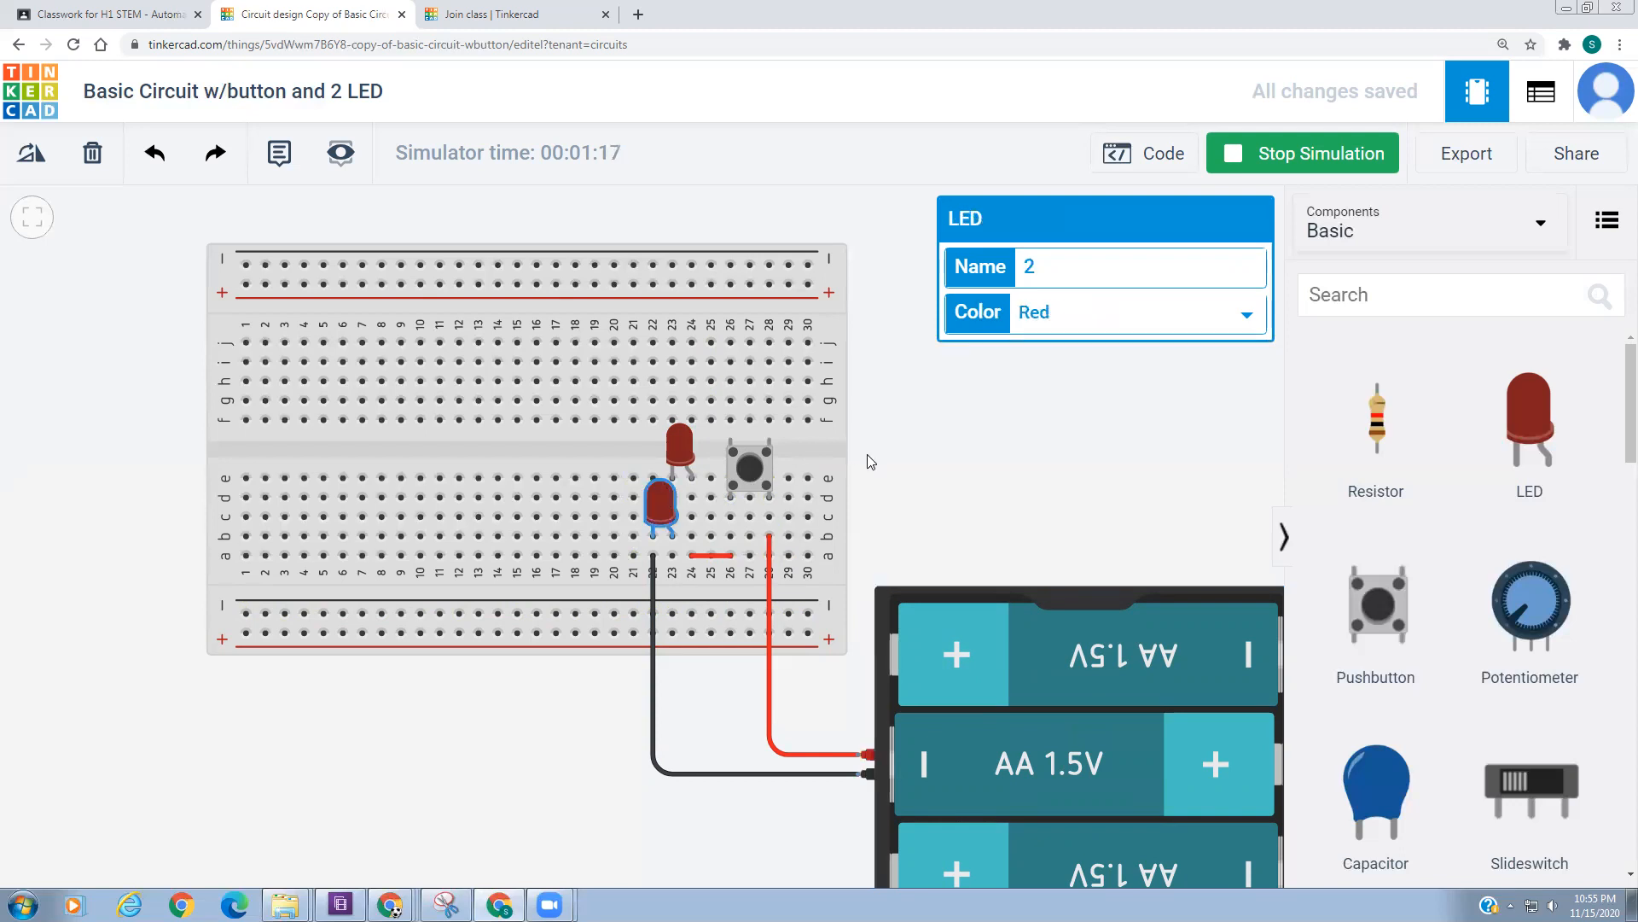
pyautogui.click(1280, 154)
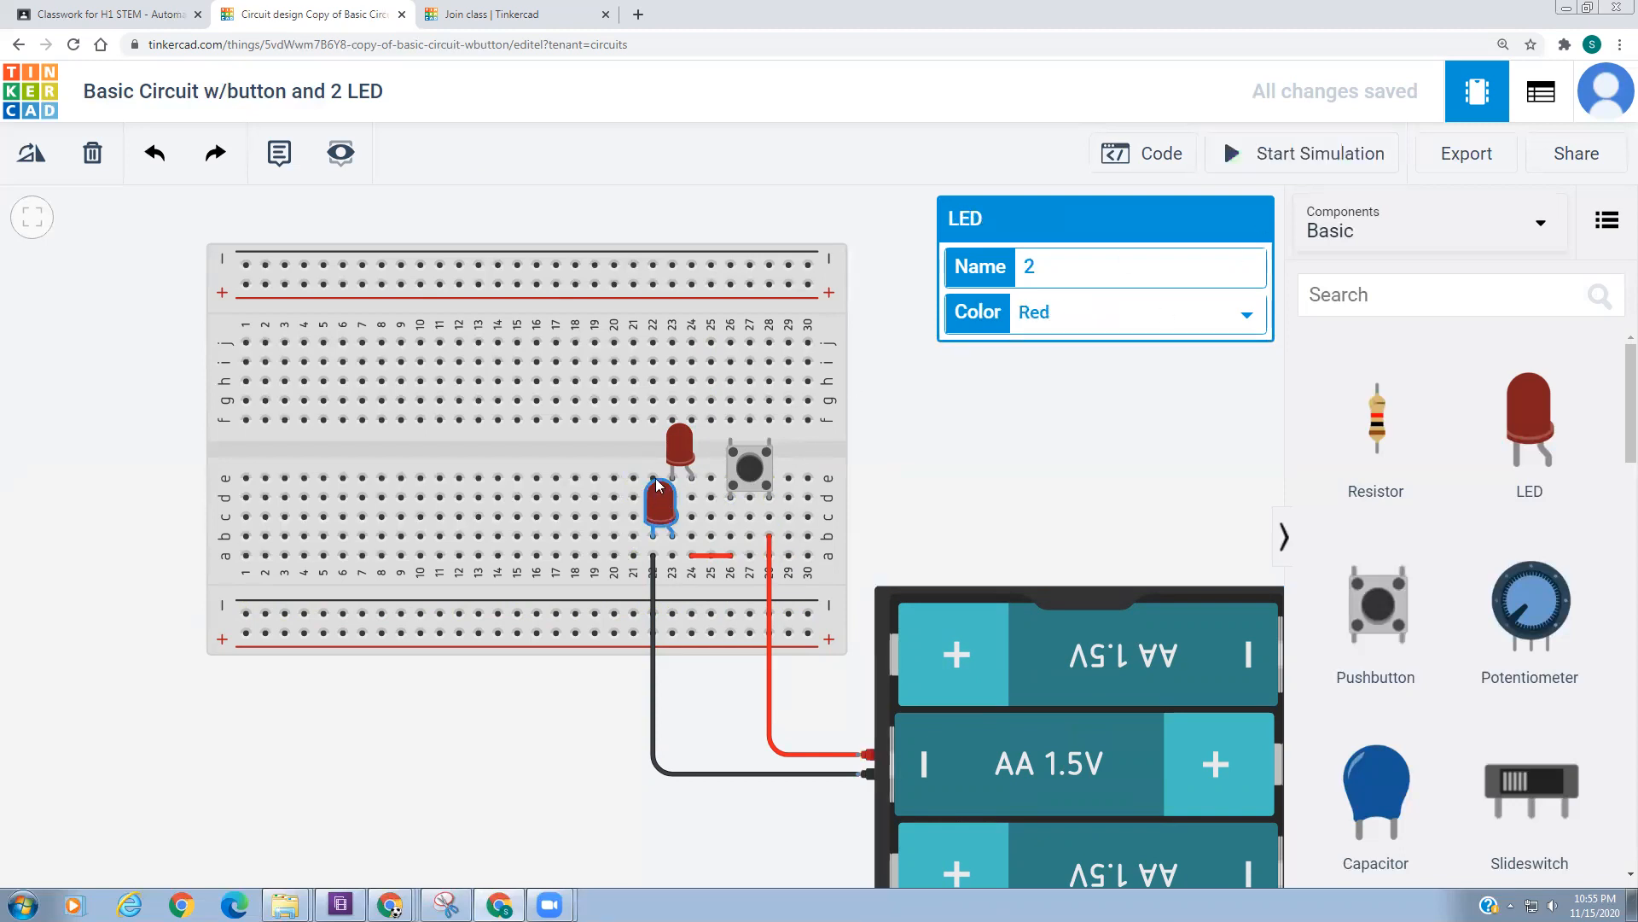
# - Move the second LED to holes d22 and d23, and add a third red LED in c21 and c22
pyautogui.moveTo(658, 487); pyautogui.dragTo(658, 476)
pyautogui.moveTo(1530, 422); pyautogui.dragTo(633, 555)
# - Reroute the black battery wire to hole a21, keeping its bend at a right angle
pyautogui.click(653, 555)
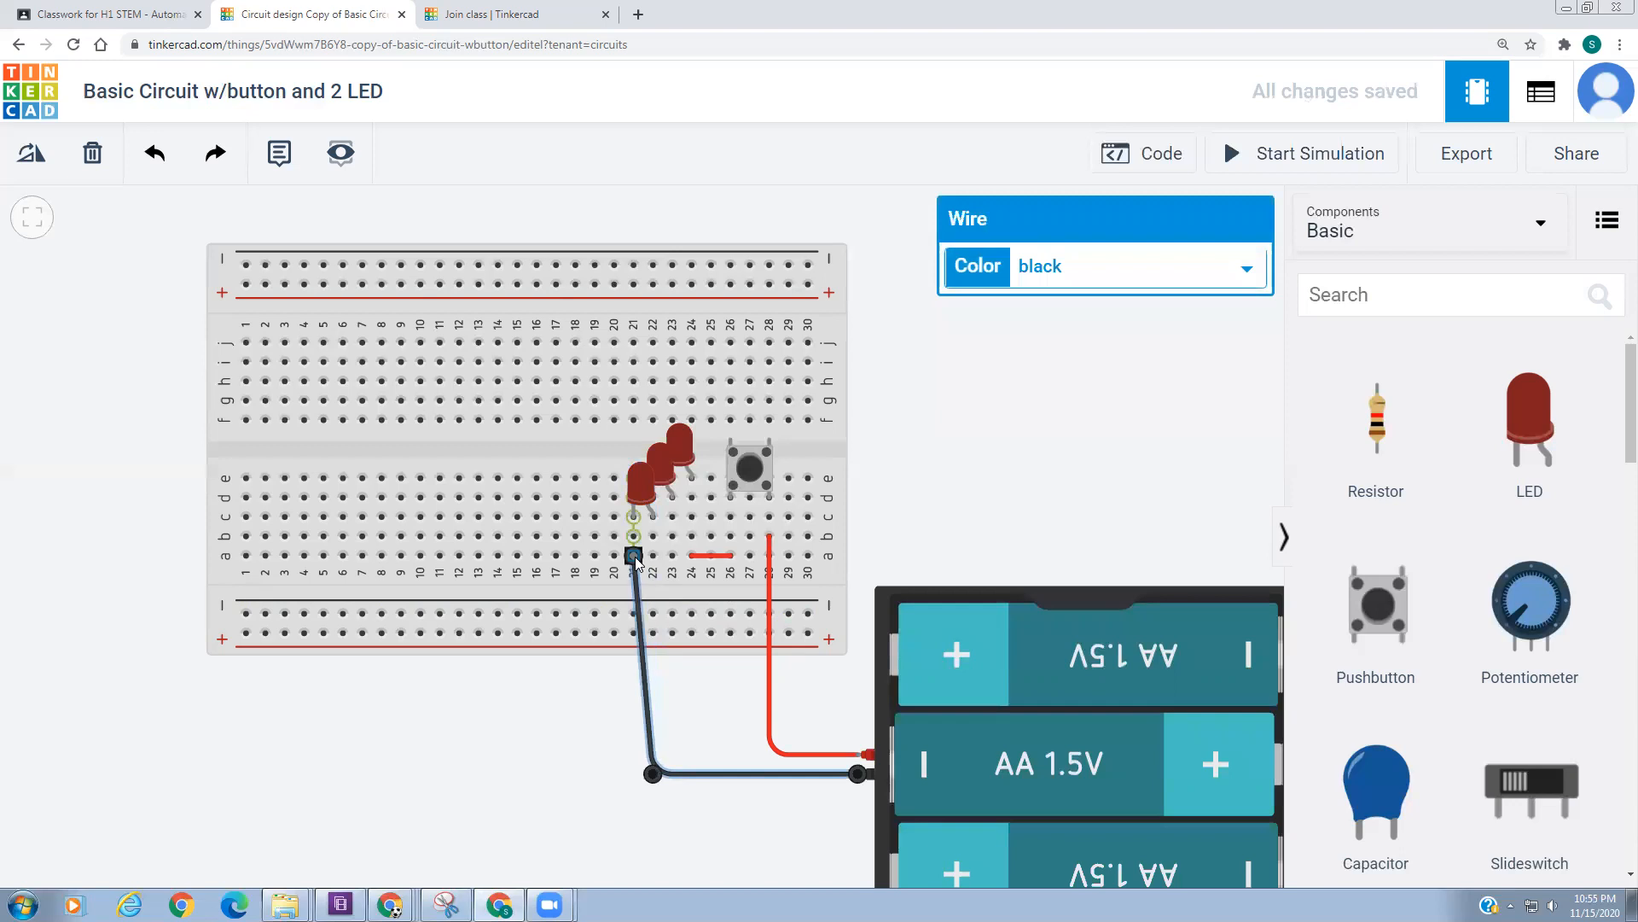
pyautogui.moveTo(647, 780)
pyautogui.mouseDown()
pyautogui.moveTo(626, 783)
pyautogui.moveTo(635, 774)
pyautogui.mouseUp()
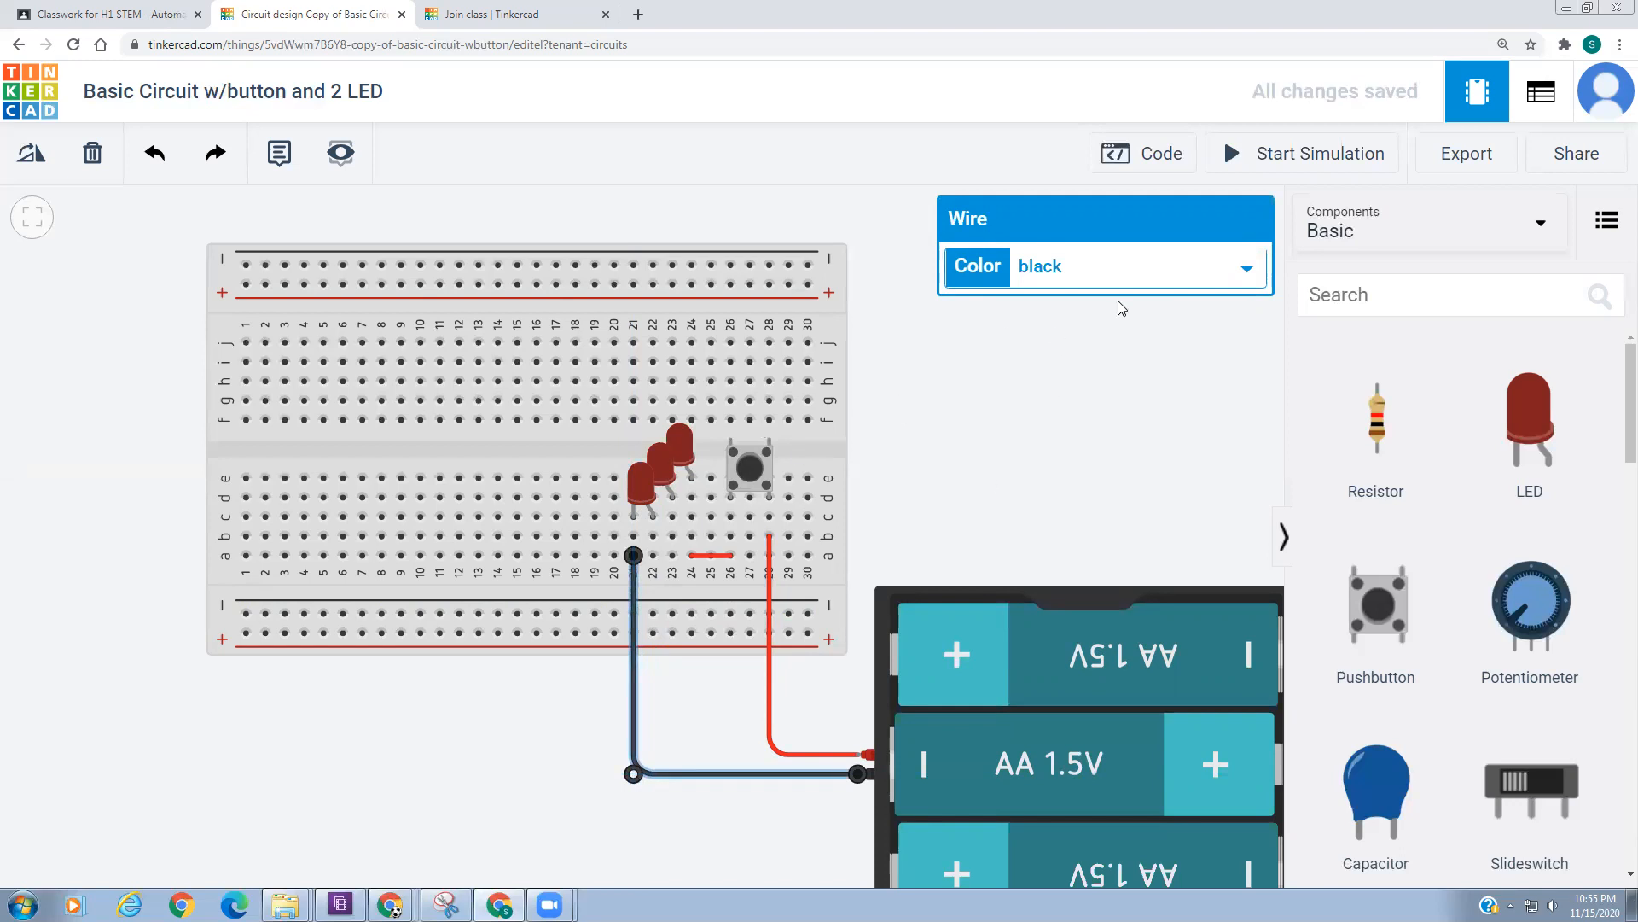
# - Simulate the three-LED circuit, operating the pushbutton to test it, and stop the simulation
pyautogui.click(1285, 167)
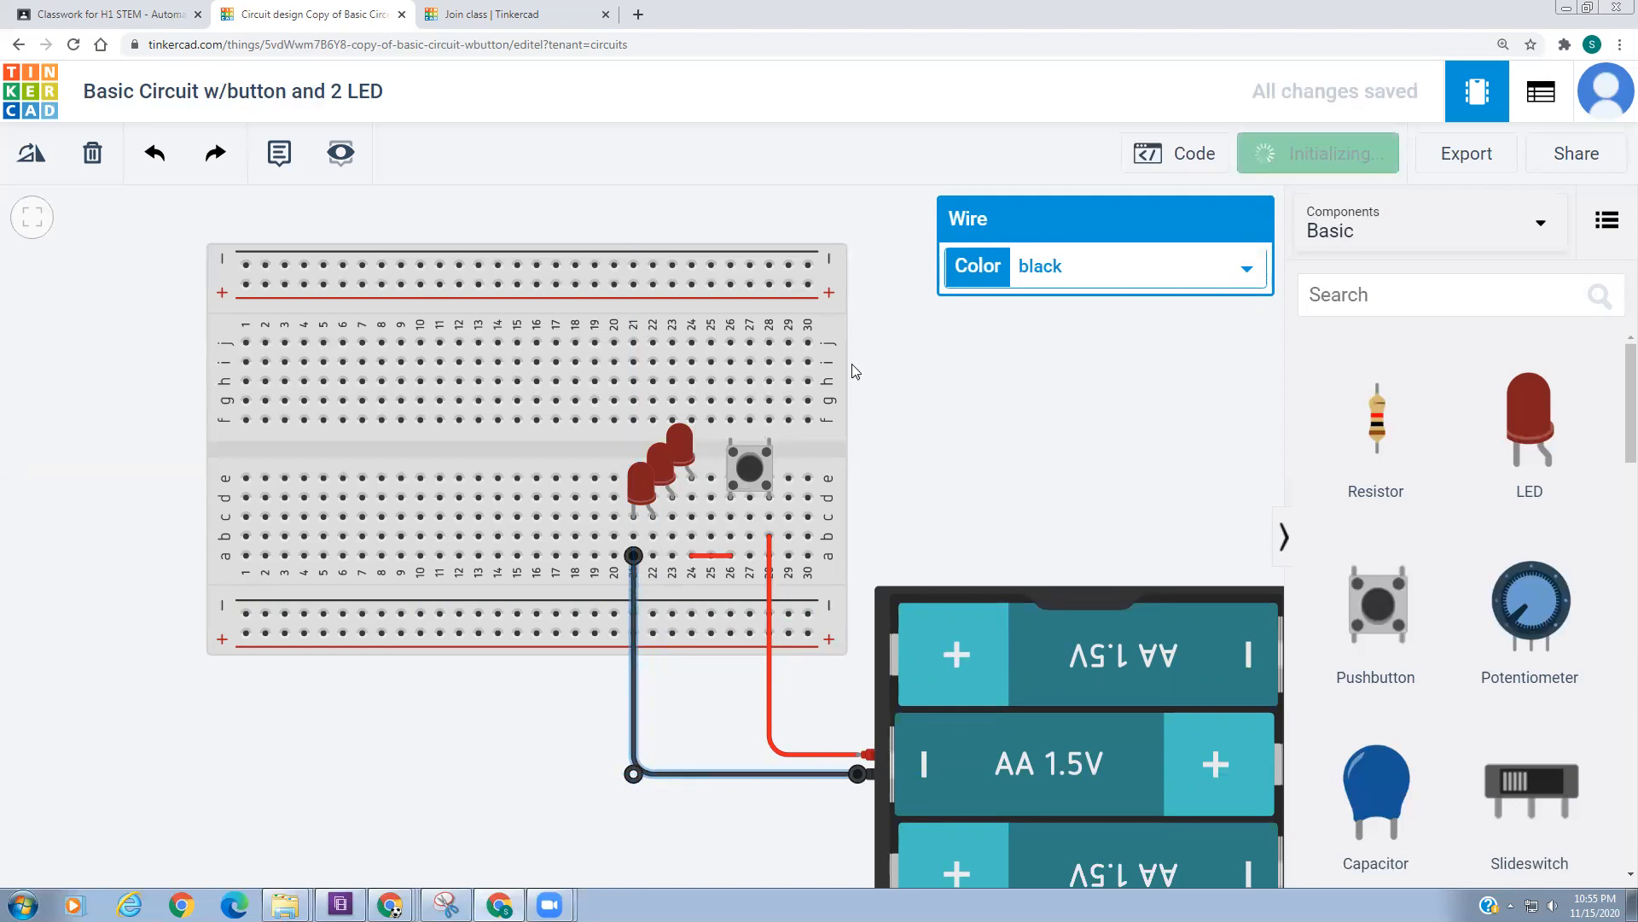
pyautogui.click(743, 475)
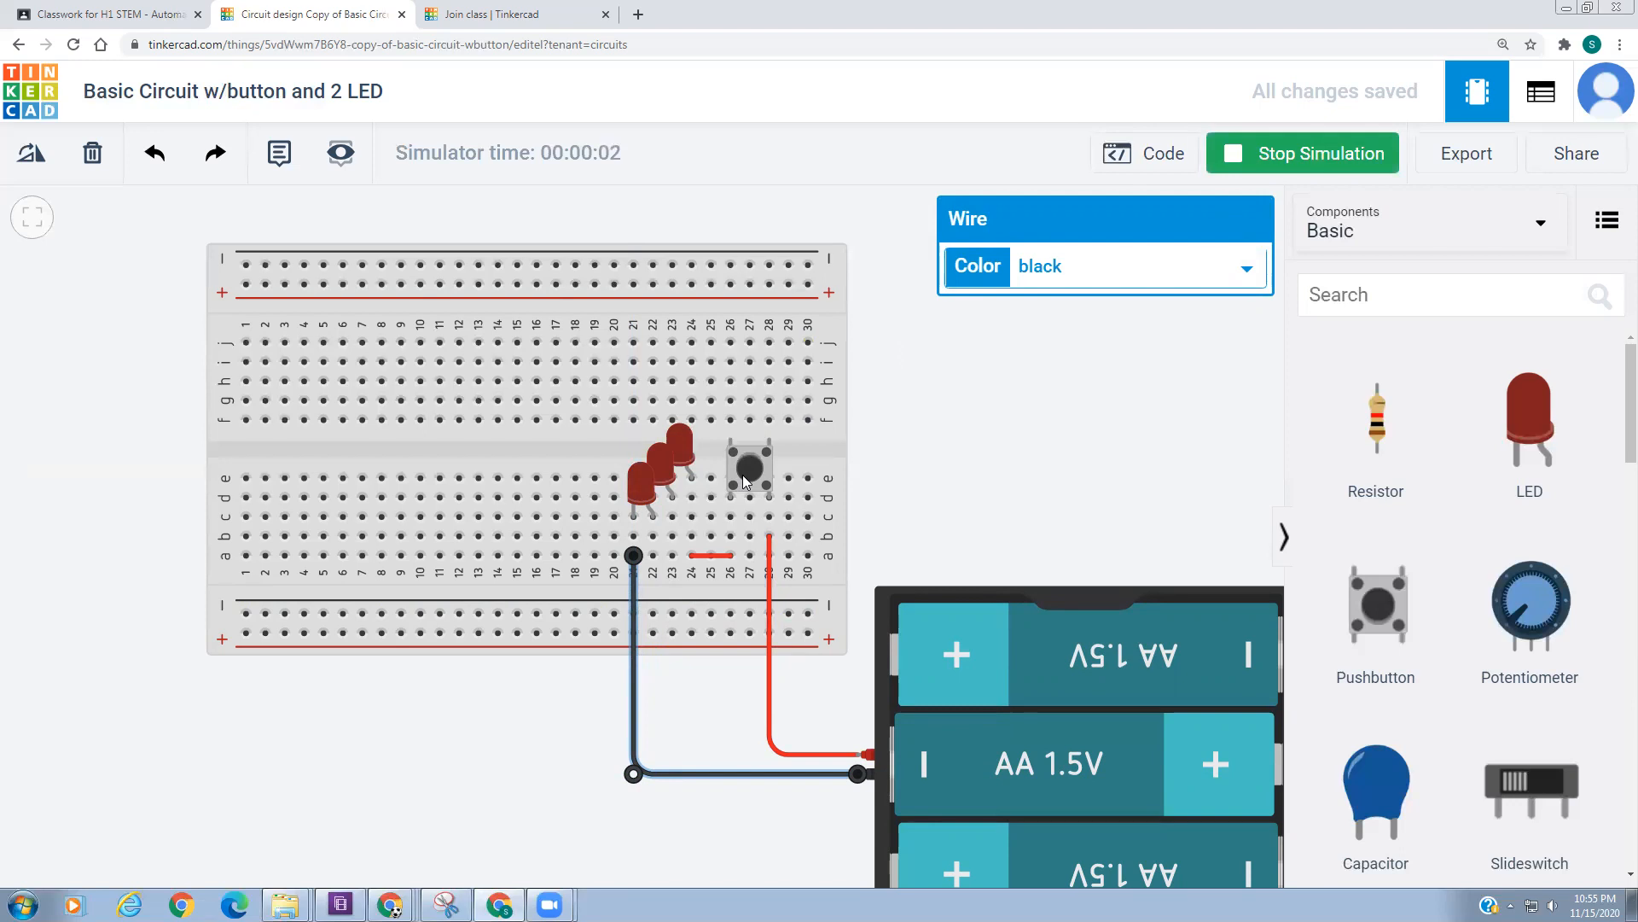
pyautogui.click(742, 474)
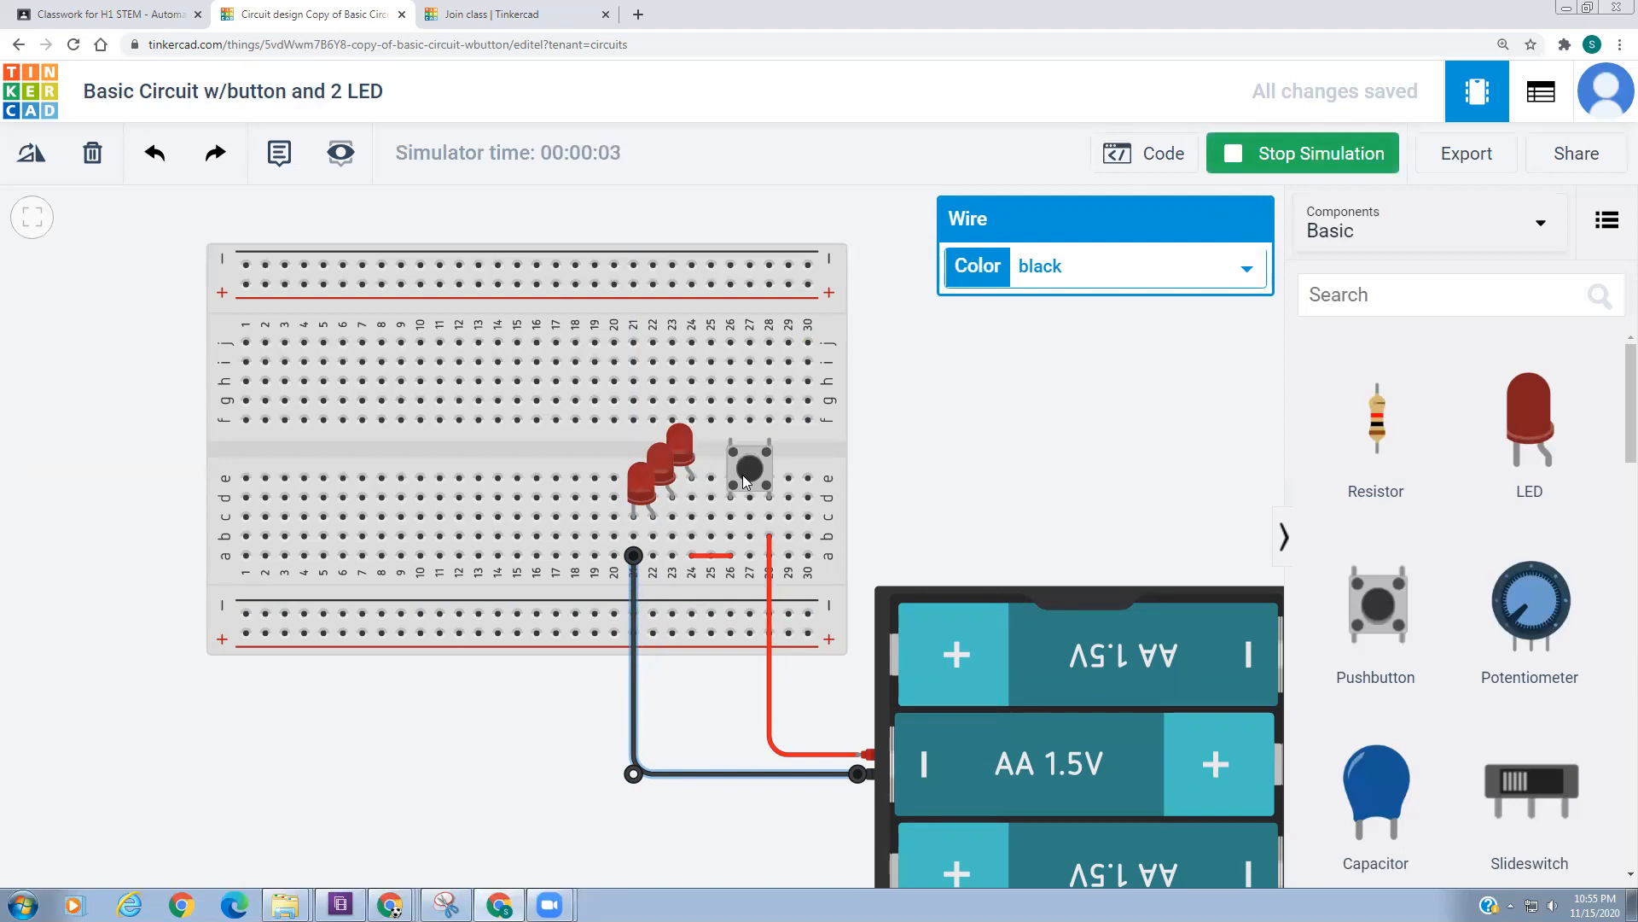
pyautogui.click(665, 480)
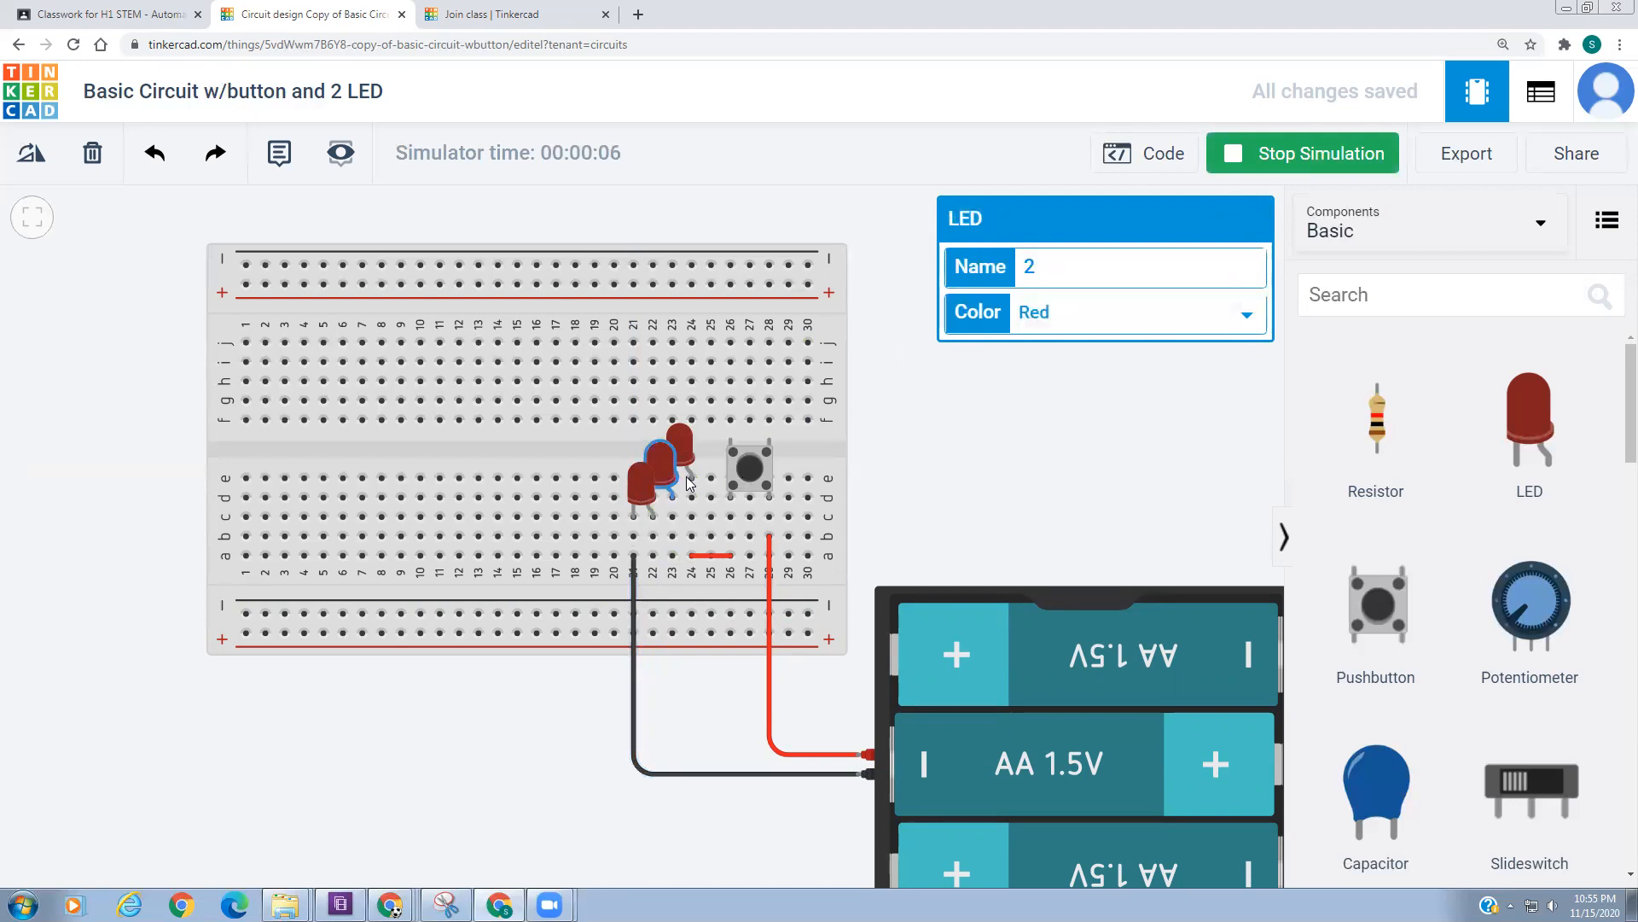
pyautogui.click(1288, 159)
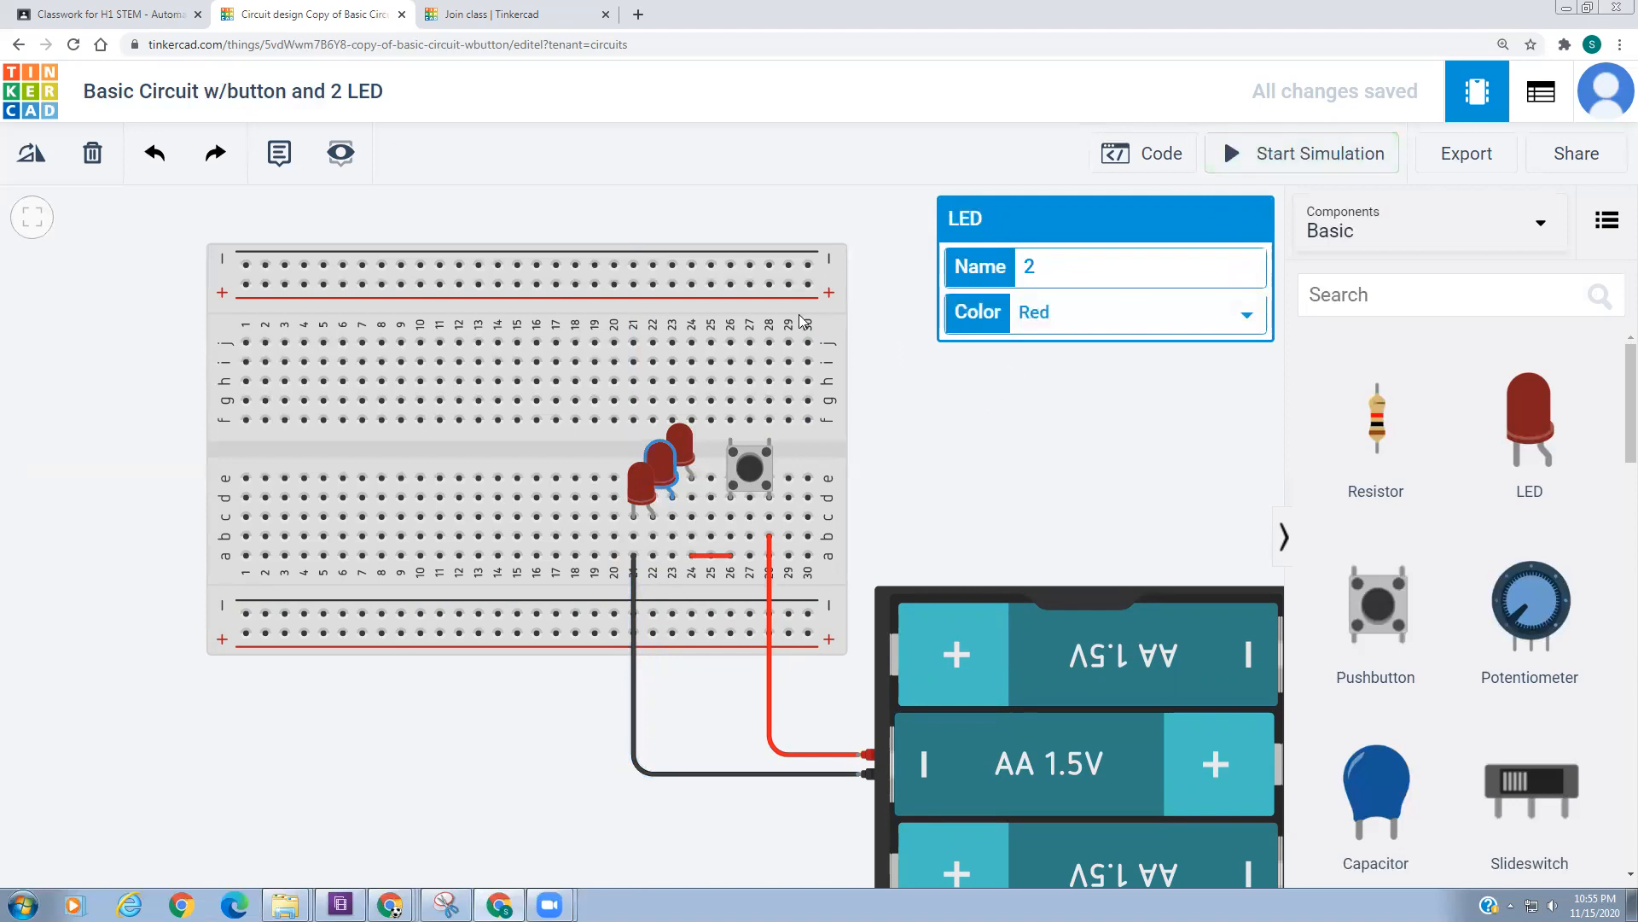
# - Move the second and third LEDs to columns 23 and 24 below the first, and reroute the black battery wire squarely to hole a23
pyautogui.moveTo(679, 483)
pyautogui.mouseDown()
pyautogui.moveTo(698, 485)
pyautogui.moveTo(670, 510)
pyautogui.moveTo(679, 478)
pyautogui.mouseUp()
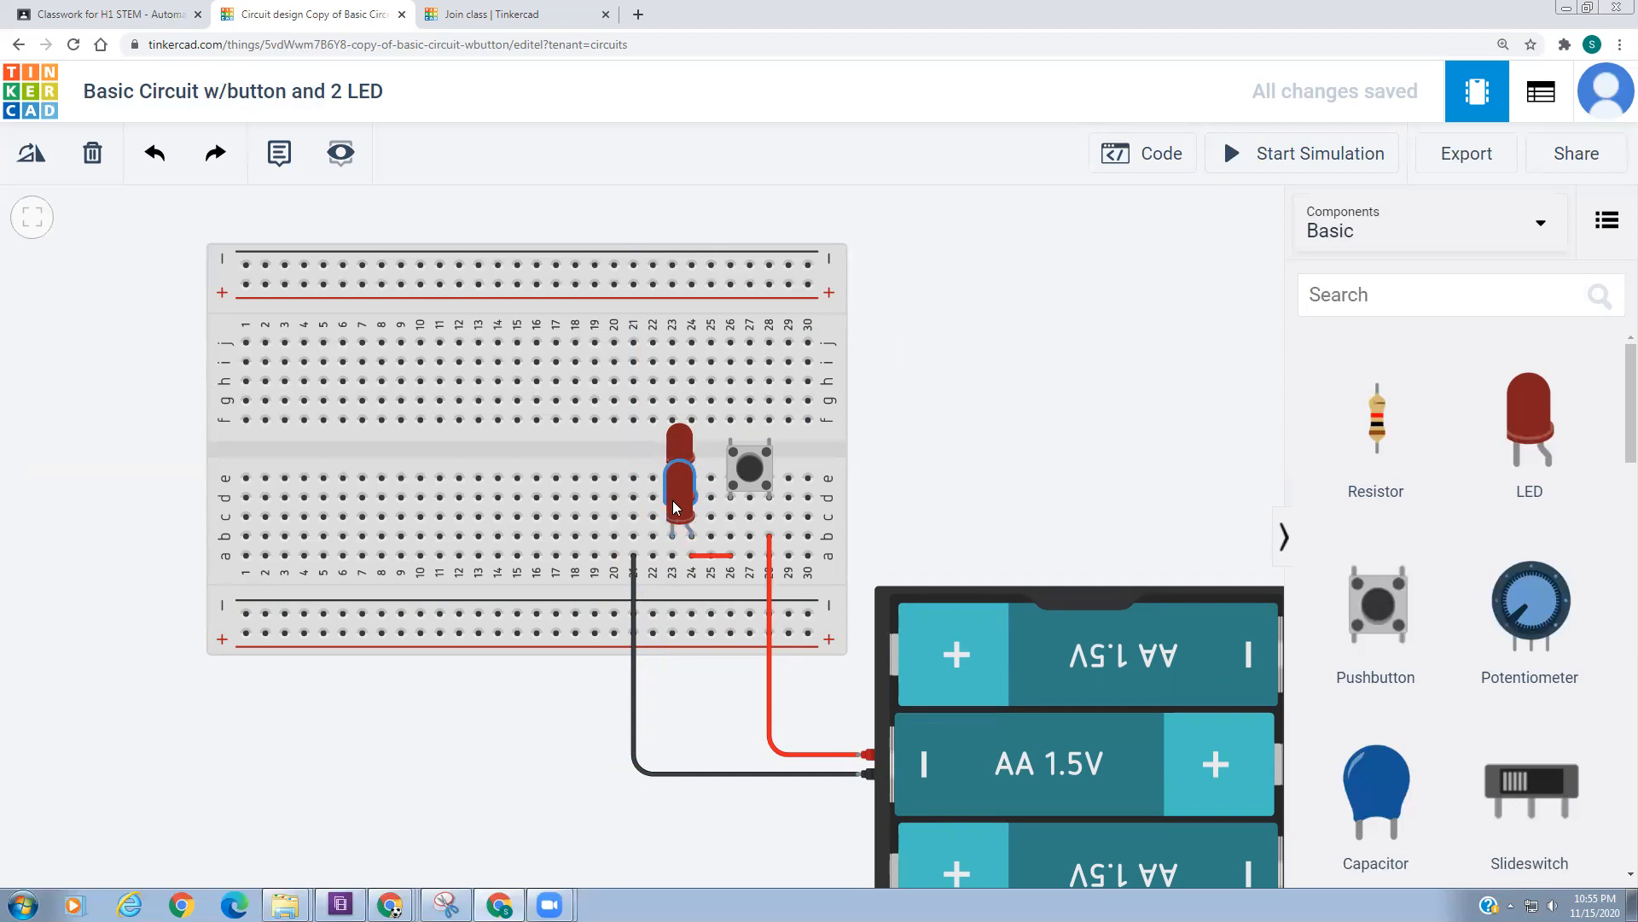
pyautogui.click(632, 571)
pyautogui.moveTo(634, 559); pyautogui.dragTo(672, 555)
pyautogui.moveTo(632, 777); pyautogui.dragTo(672, 774)
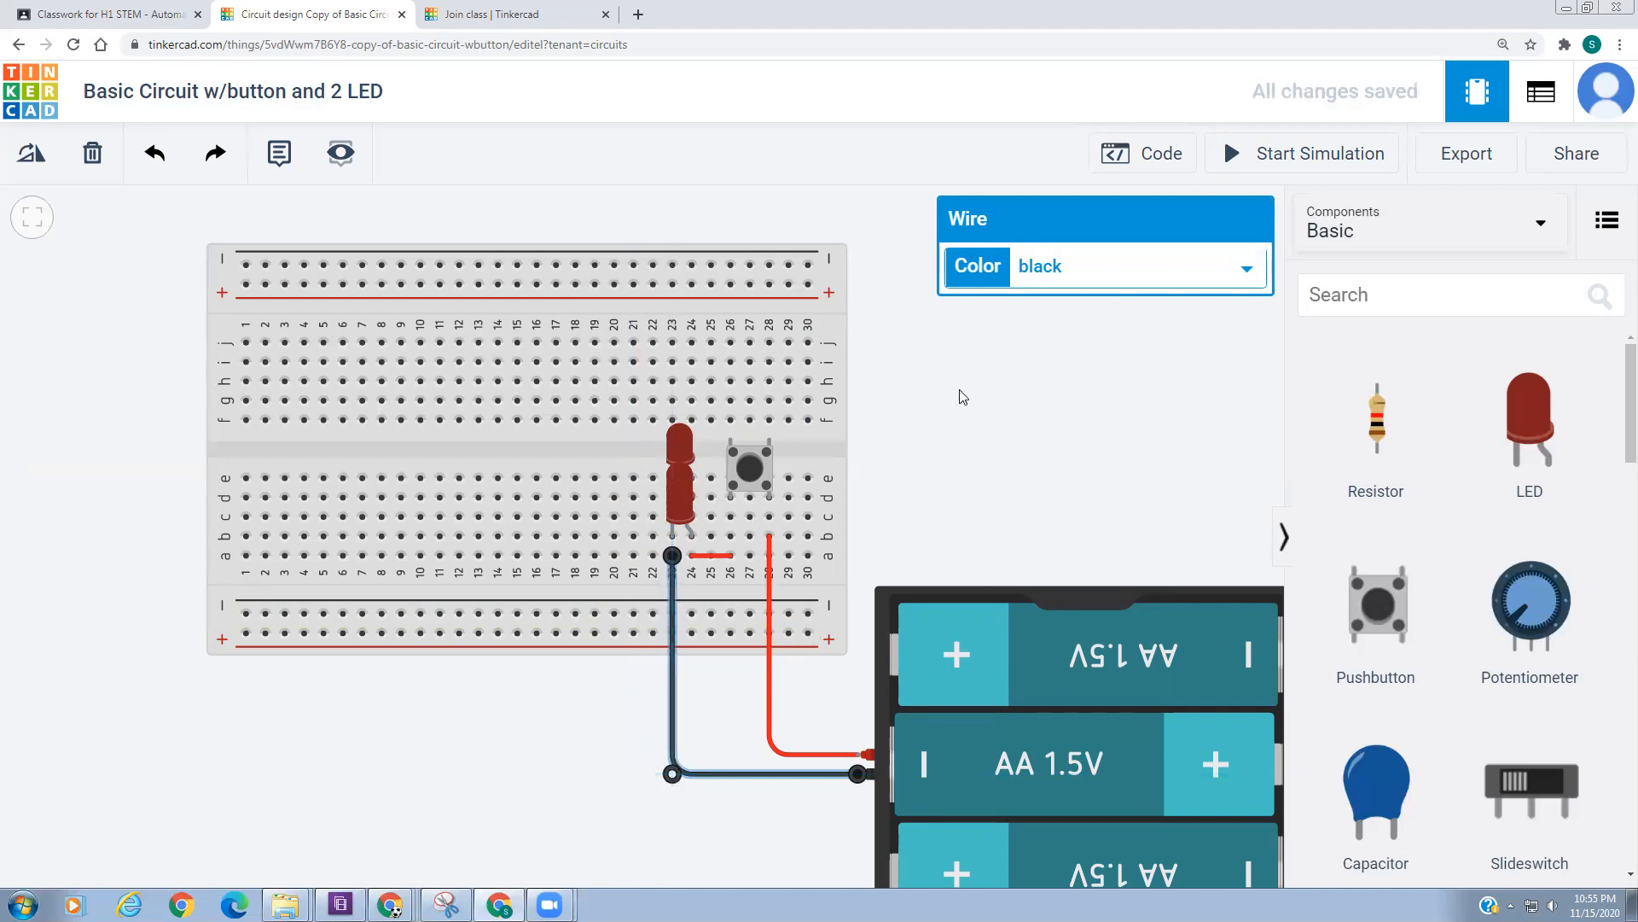
# - Start the simulation and test the three parallel LEDs with the pushbutton on 3 batteries
pyautogui.click(1265, 156)
pyautogui.click(749, 474)
pyautogui.click(746, 471)
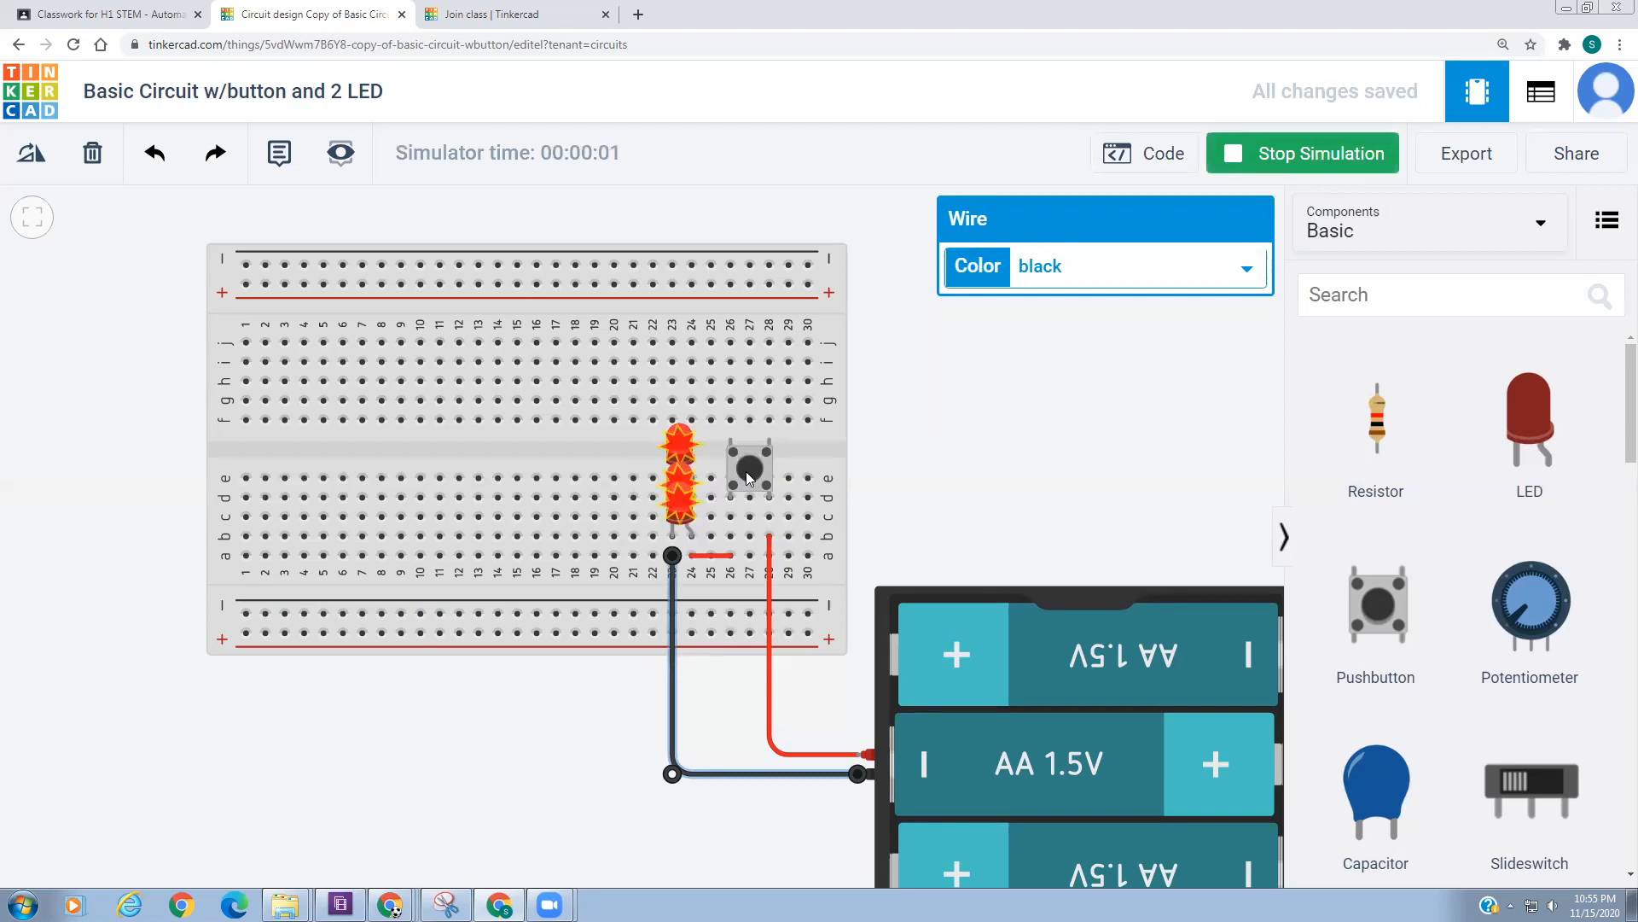
# - Set the battery count to 1 battery and test the parallel LEDs with the pushbutton
pyautogui.click(1027, 646)
pyautogui.click(1053, 326)
pyautogui.click(1058, 339)
pyautogui.click(747, 466)
# - Set the battery count to 2 batteries, operate the pushbutton to test the parallel LEDs, and stop the simulation
pyautogui.click(1084, 322)
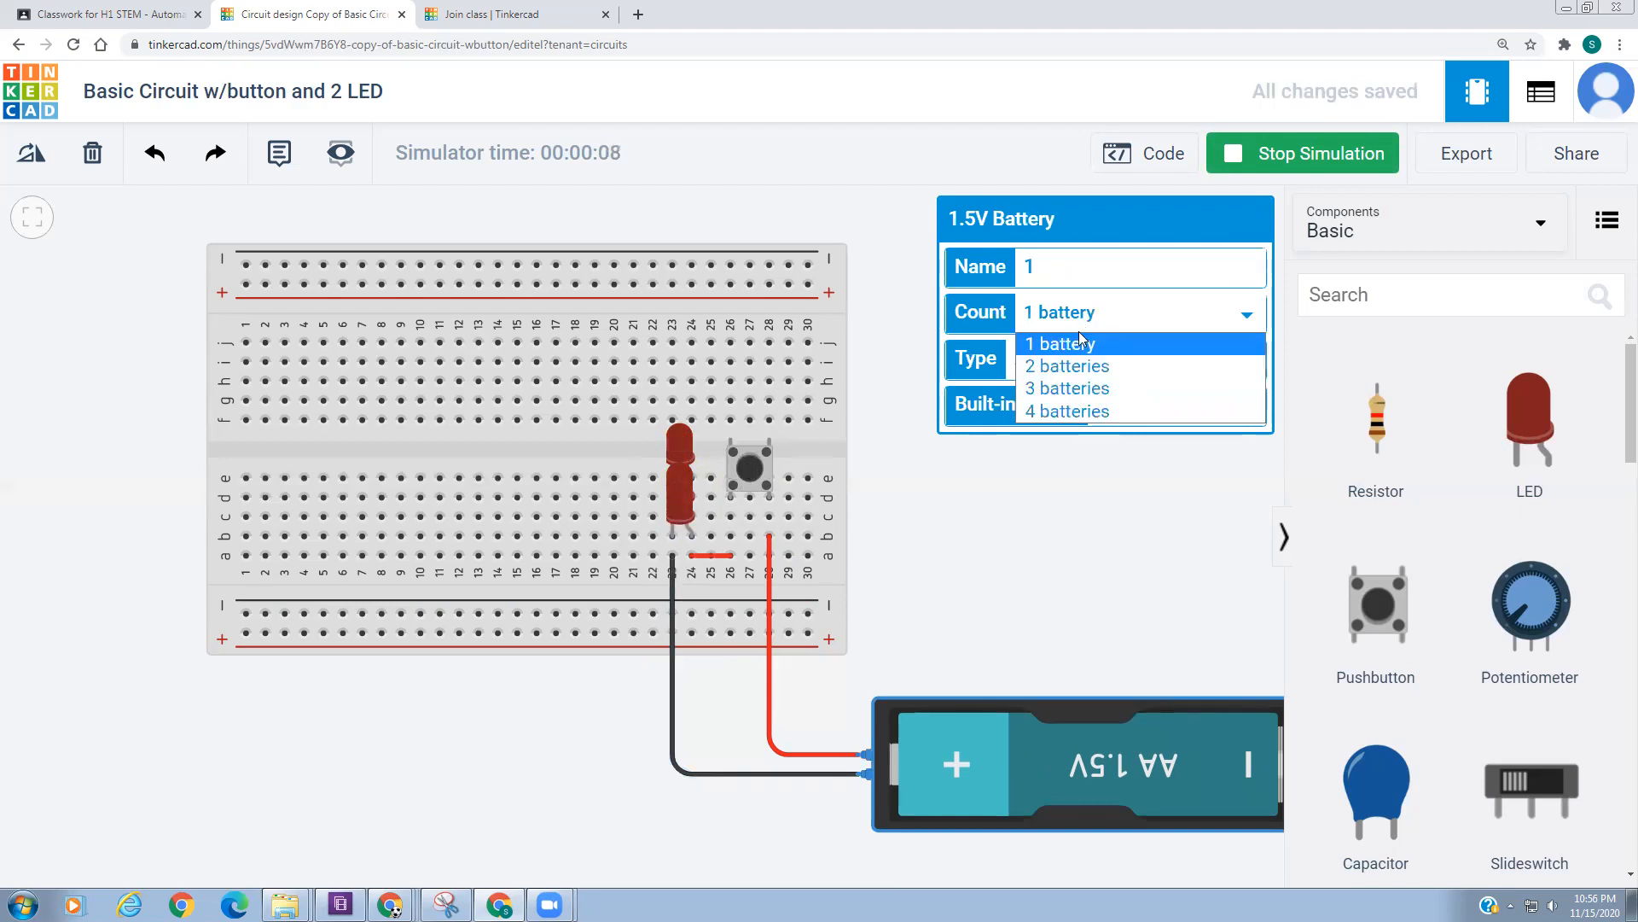
pyautogui.click(1073, 366)
pyautogui.click(744, 469)
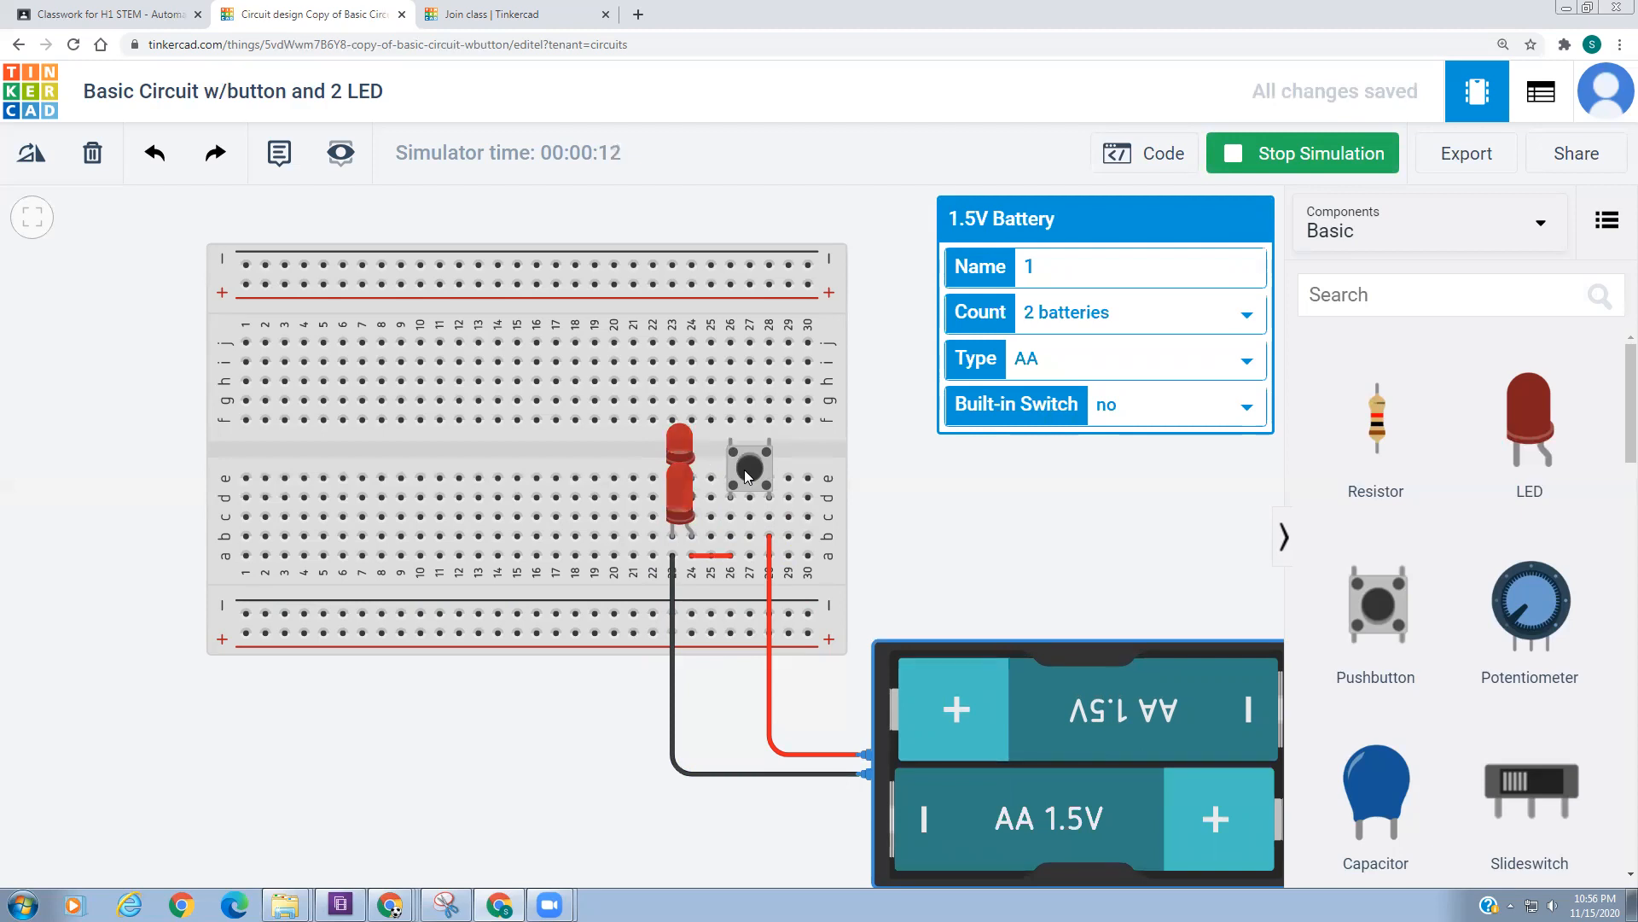
pyautogui.click(744, 470)
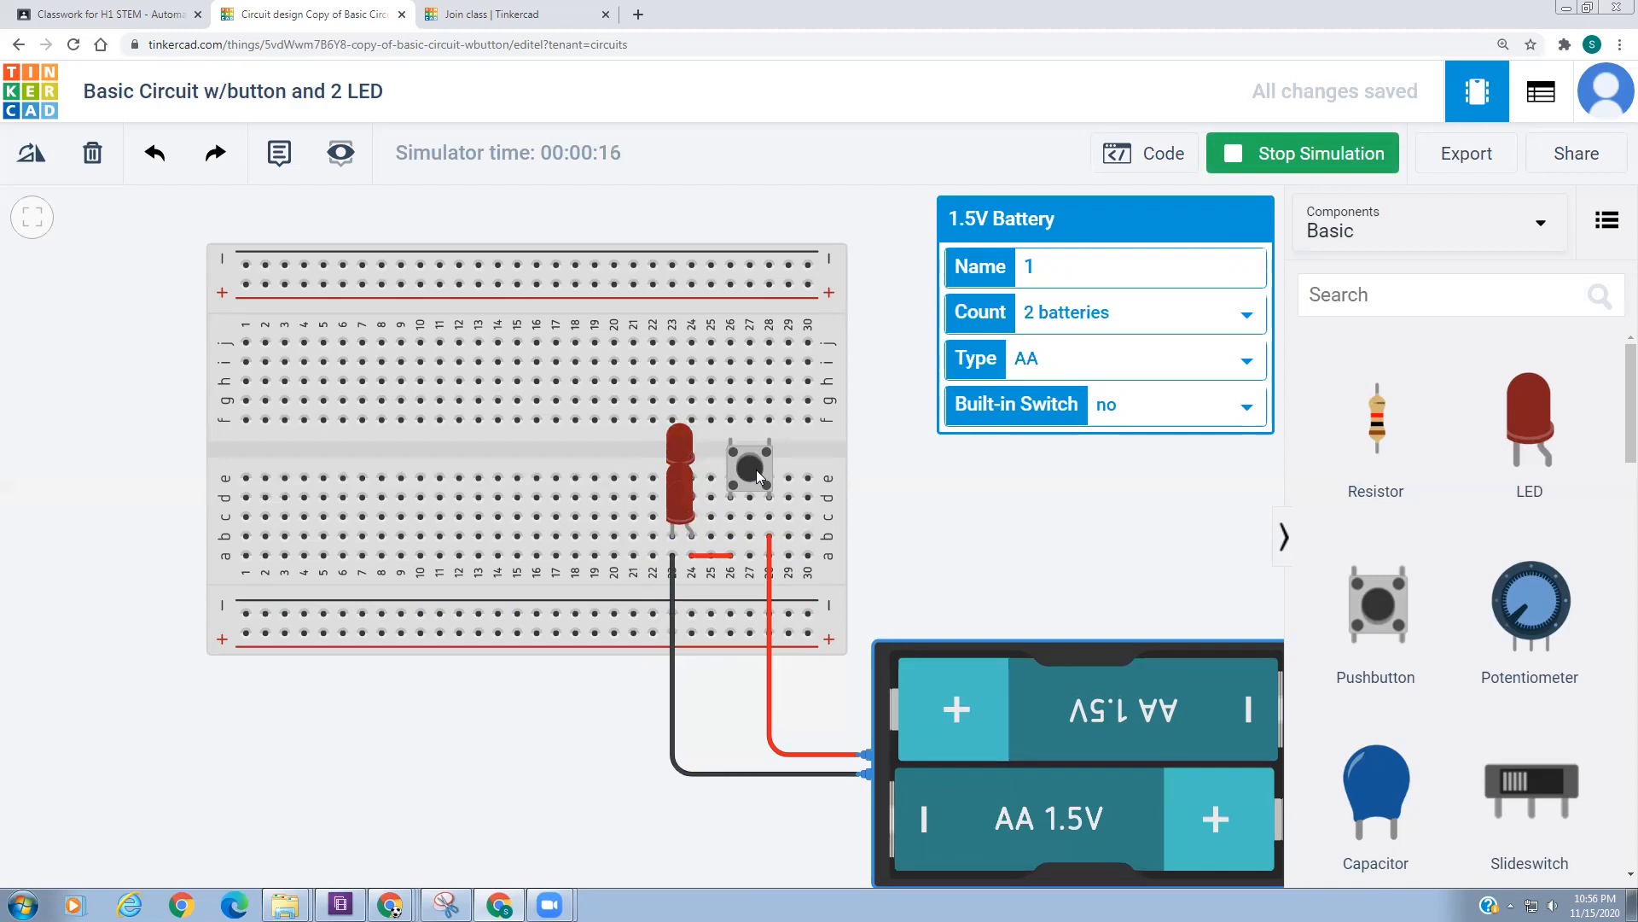
pyautogui.click(756, 473)
pyautogui.click(1339, 165)
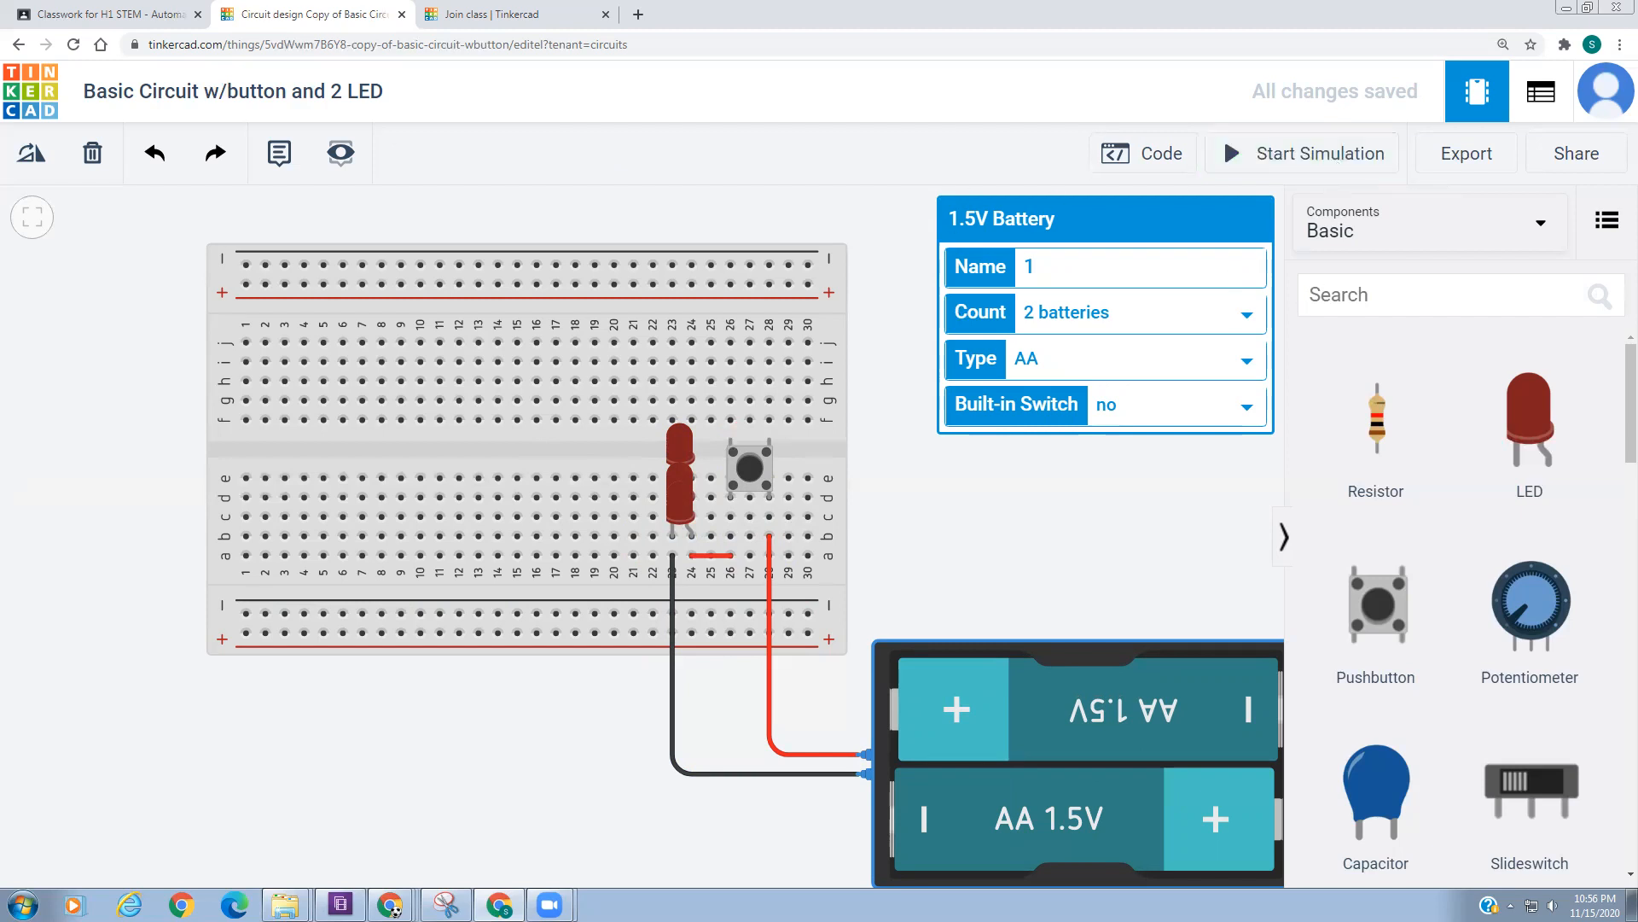